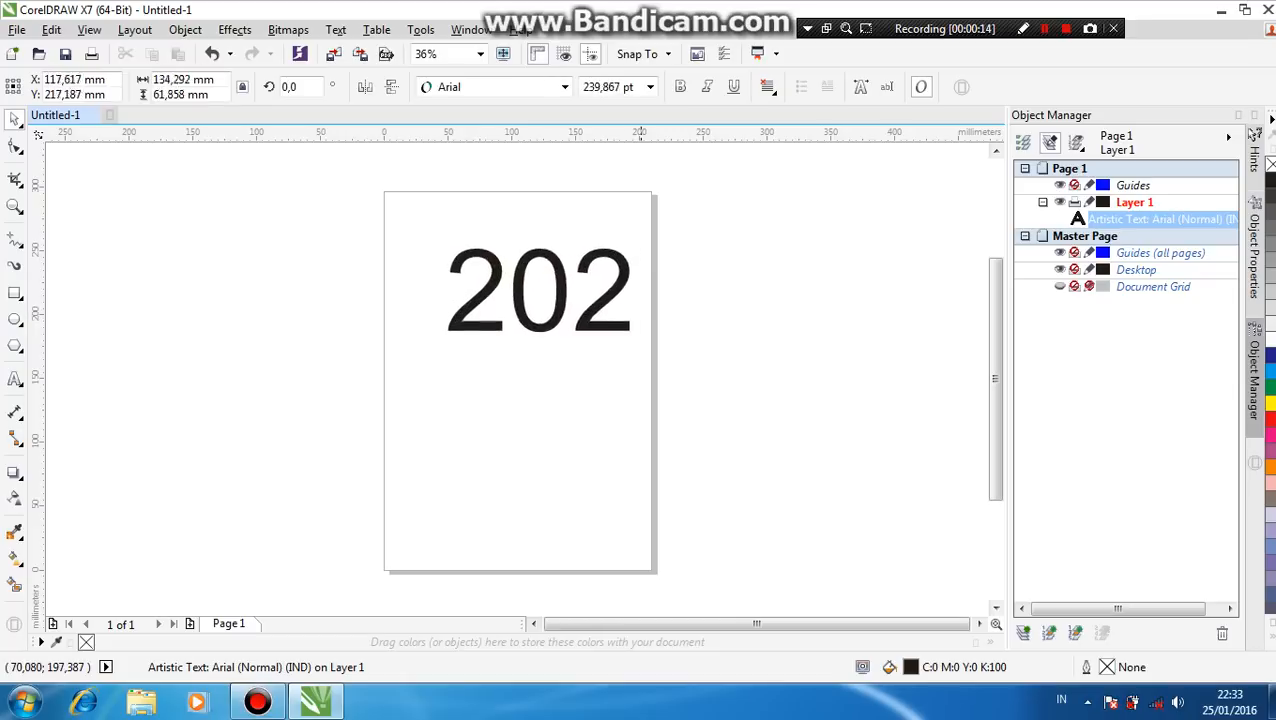
- Try Blackoak Std as the 202 text's font and narrow the text to about 253 mm wide
click(565, 87)
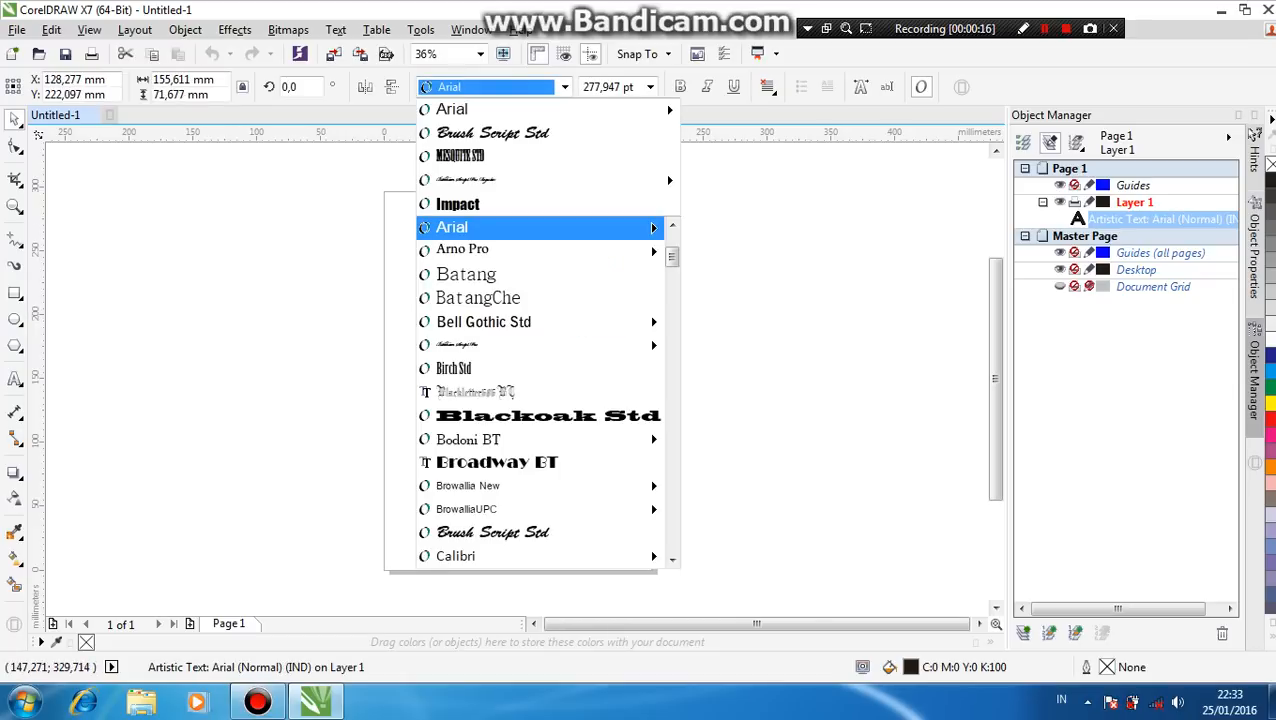
scroll(540, 385, down, 3)
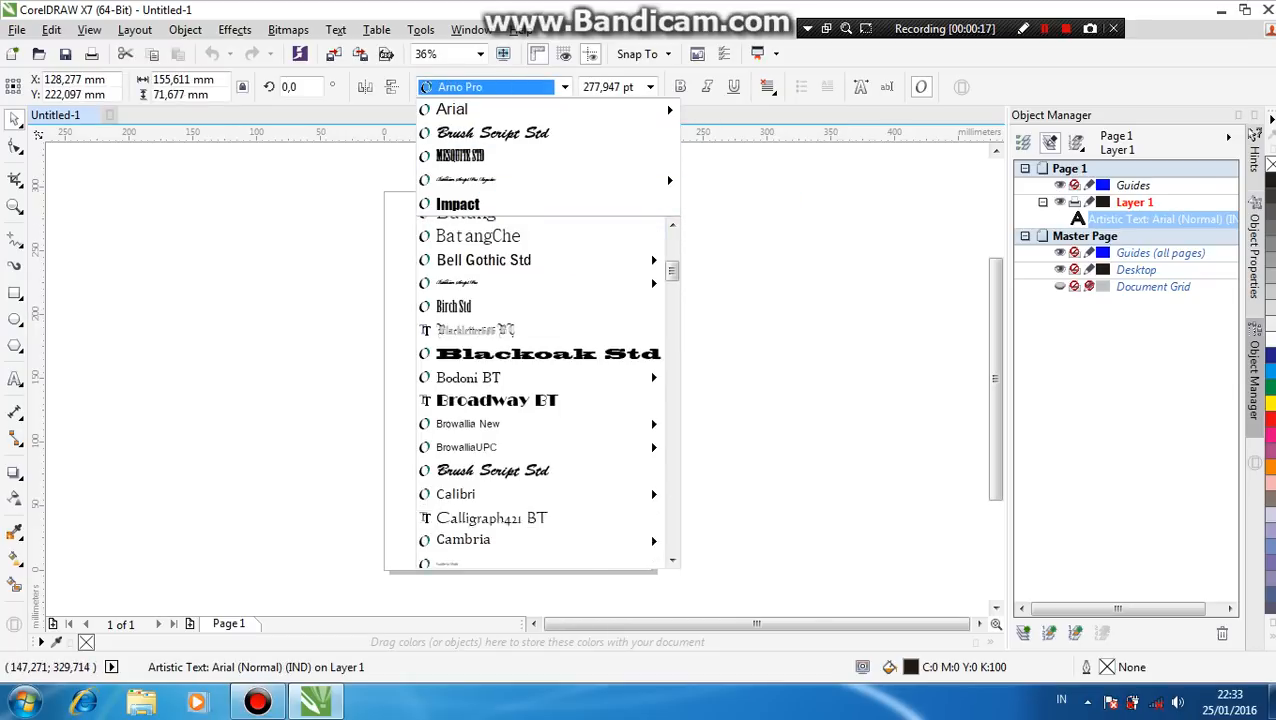
scroll(540, 375, up, 2)
click(531, 345)
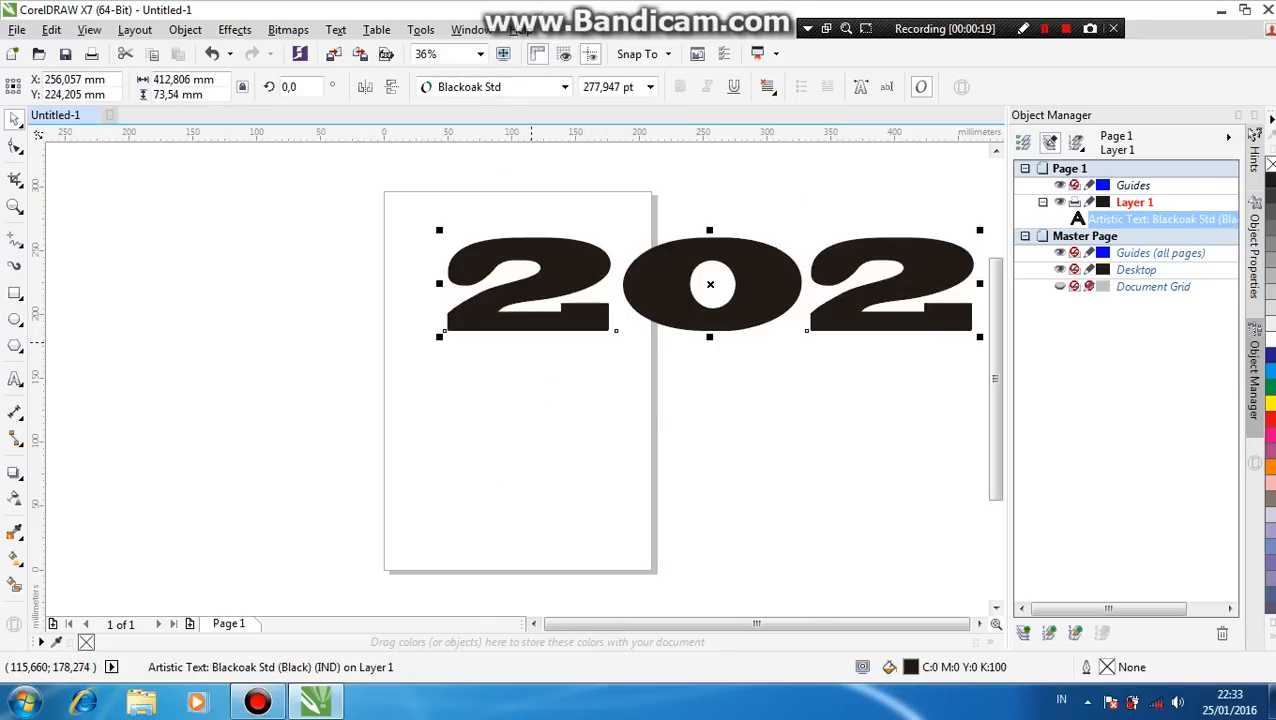
scroll(529, 307, down, 1)
scroll(651, 306, up, 1)
drag(871, 284, 659, 286)
- Try Clarendon Blk BT on the 202 text, and undo the trial font and width changes
click(565, 87)
scroll(531, 334, down, 2)
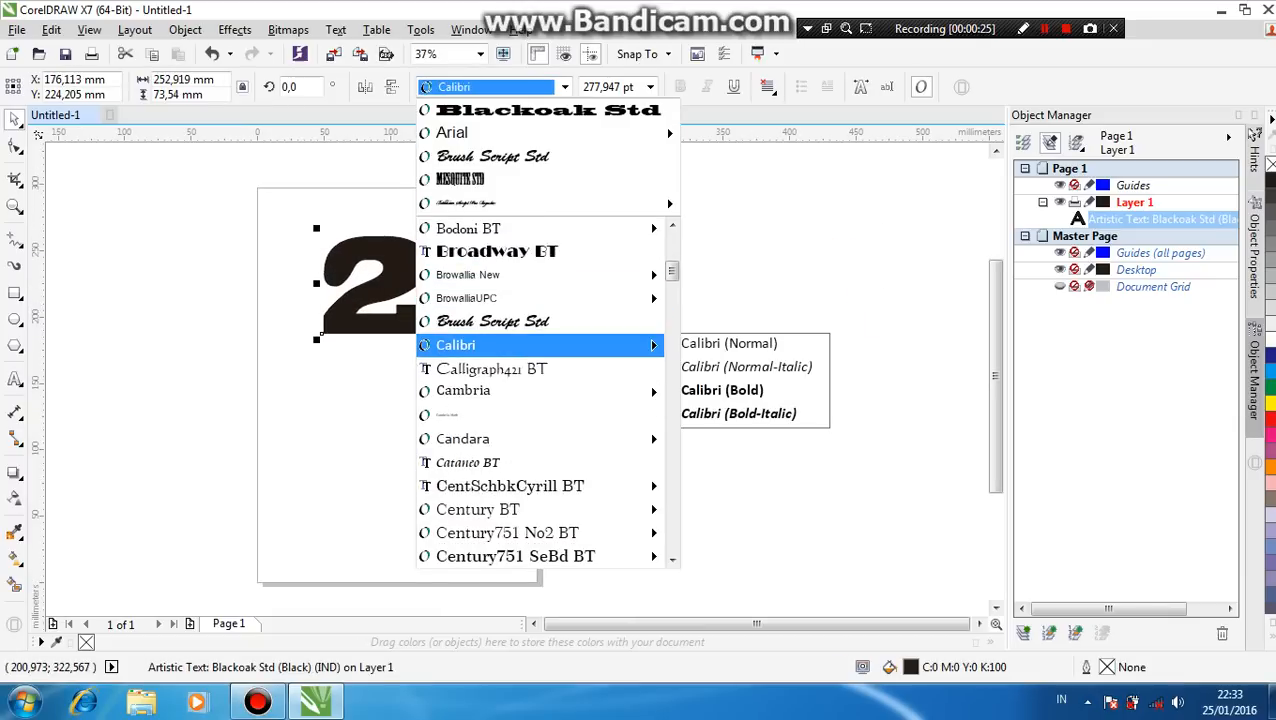
scroll(530, 438, down, 3)
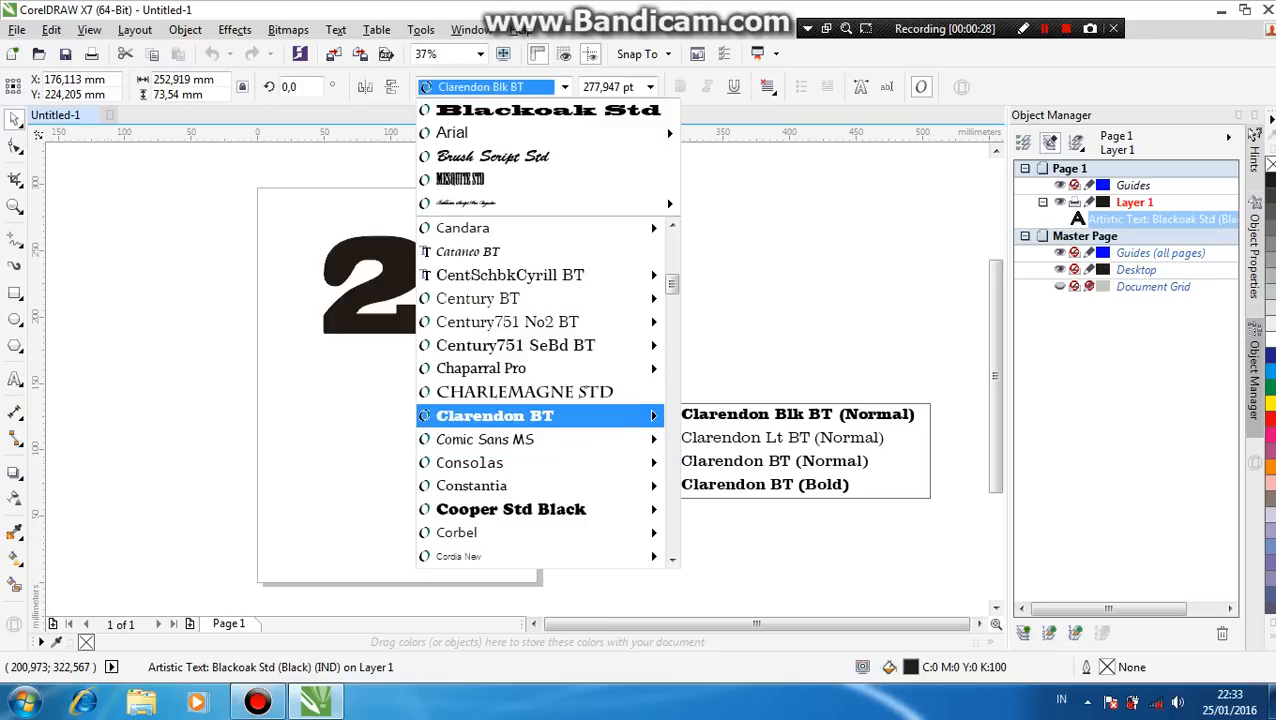
click(765, 413)
key(ctrl+z)
key(ctrl+z)
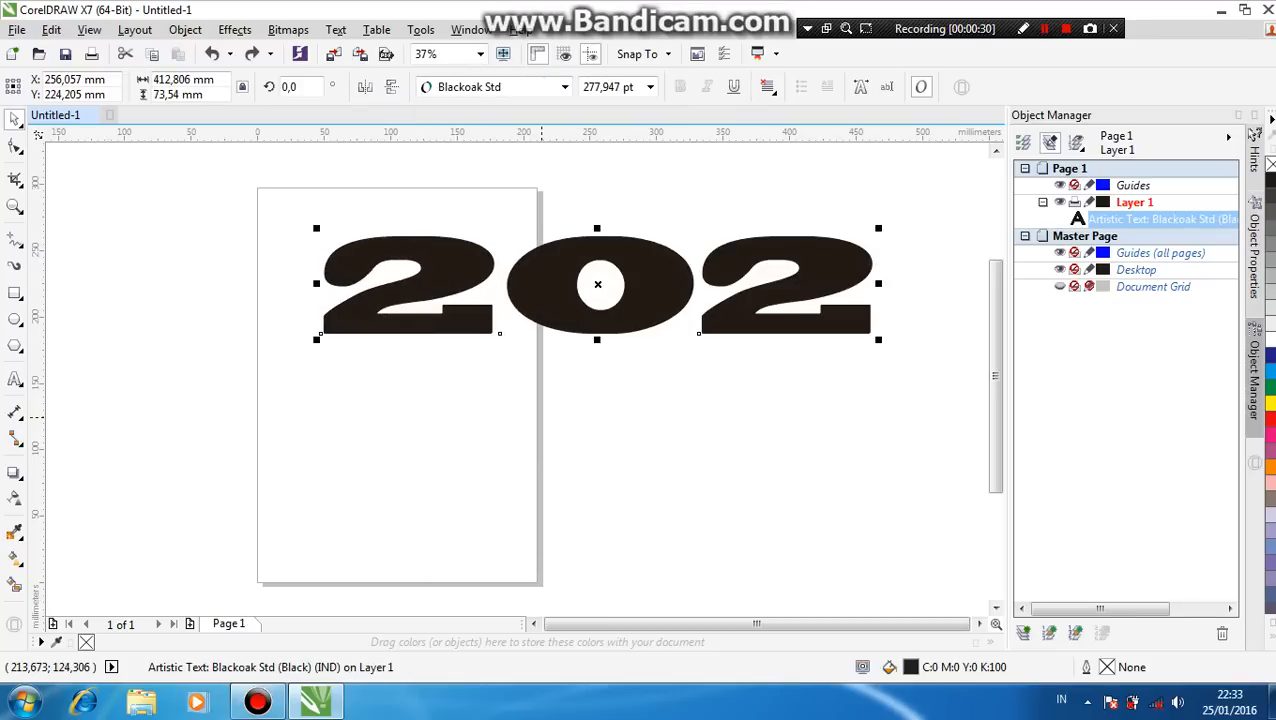
key(ctrl+z)
- Set the 202 text's font to Impact
click(565, 87)
scroll(530, 335, down, 8)
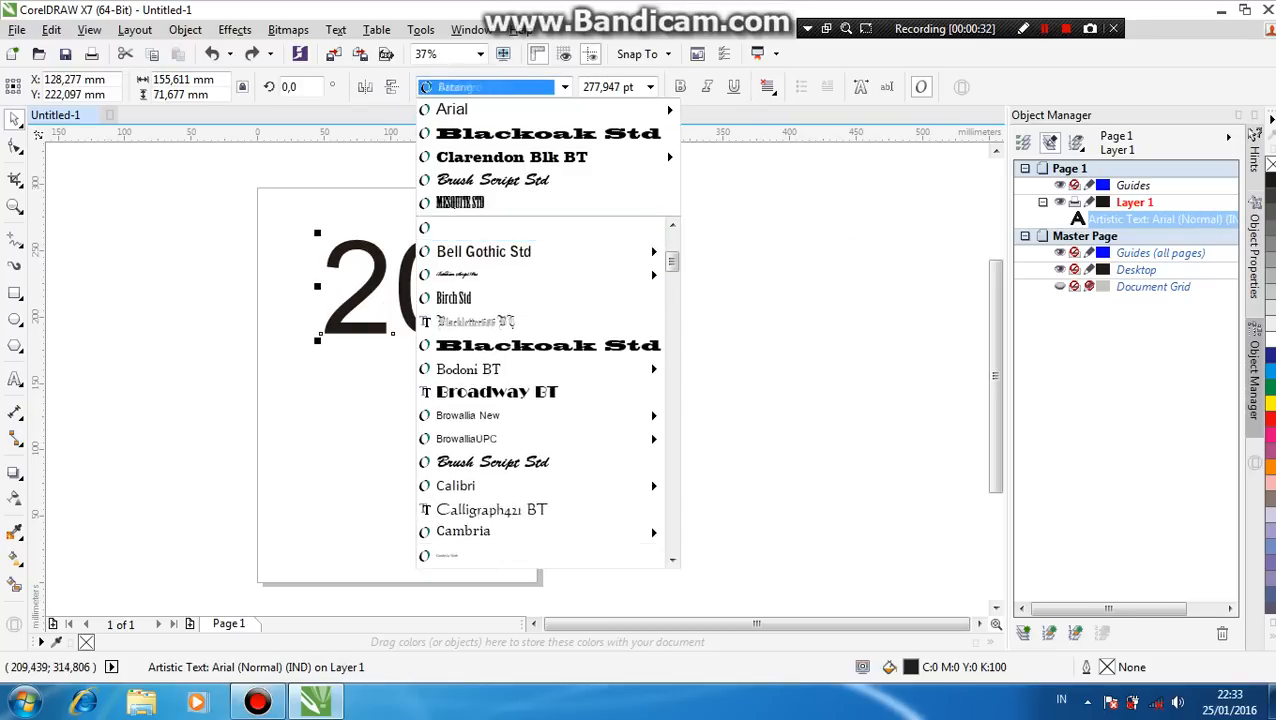
mouse_move(530, 369)
mouse_move(530, 439)
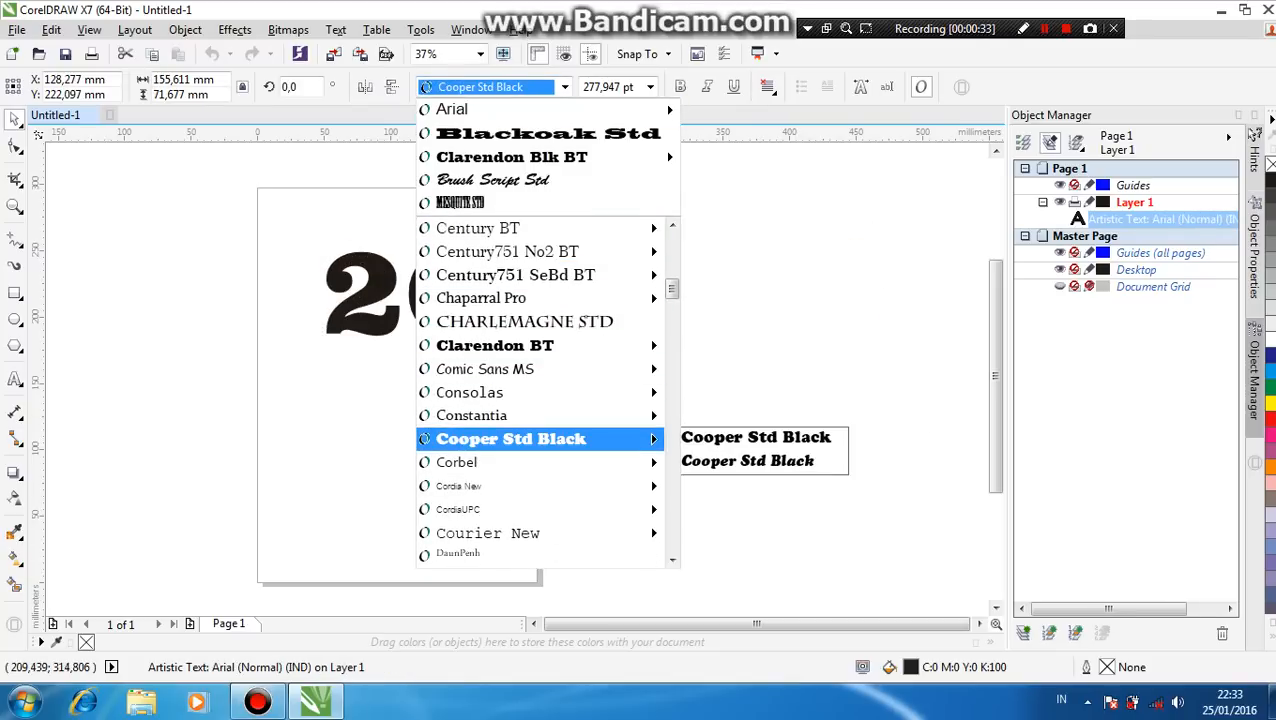
scroll(530, 430, down, 4)
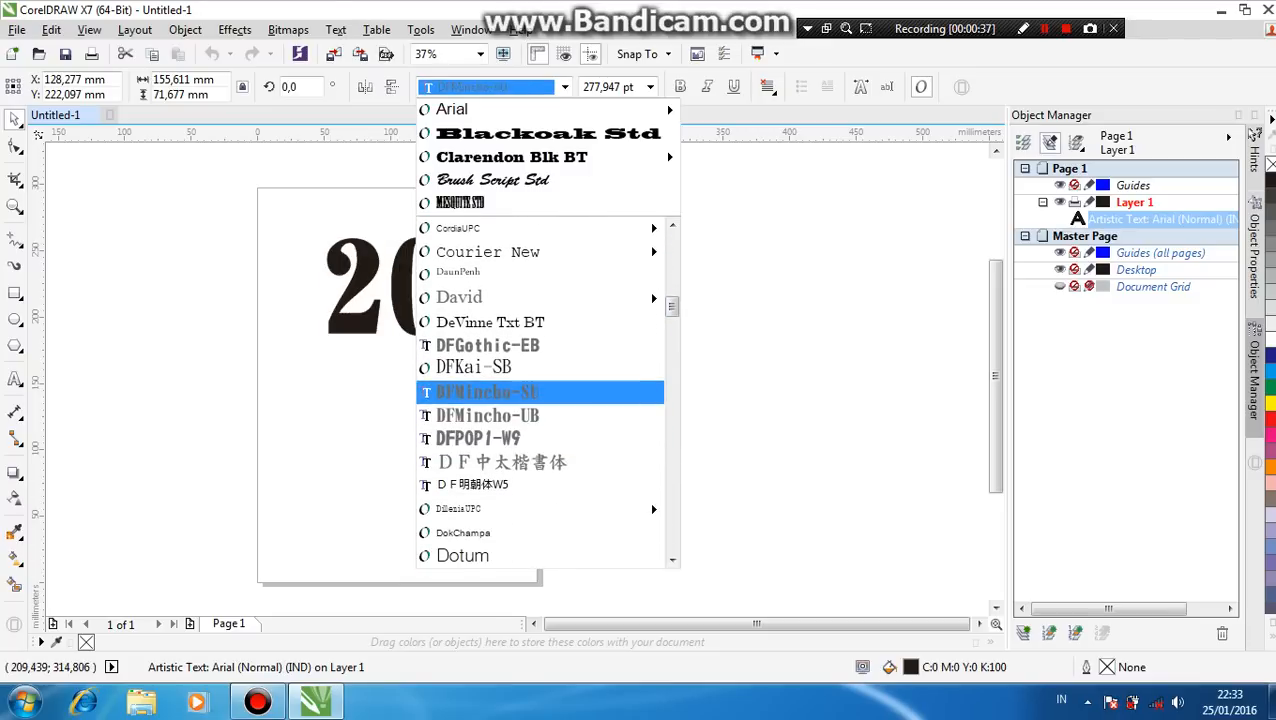
text(isUPC)
click(545, 229)
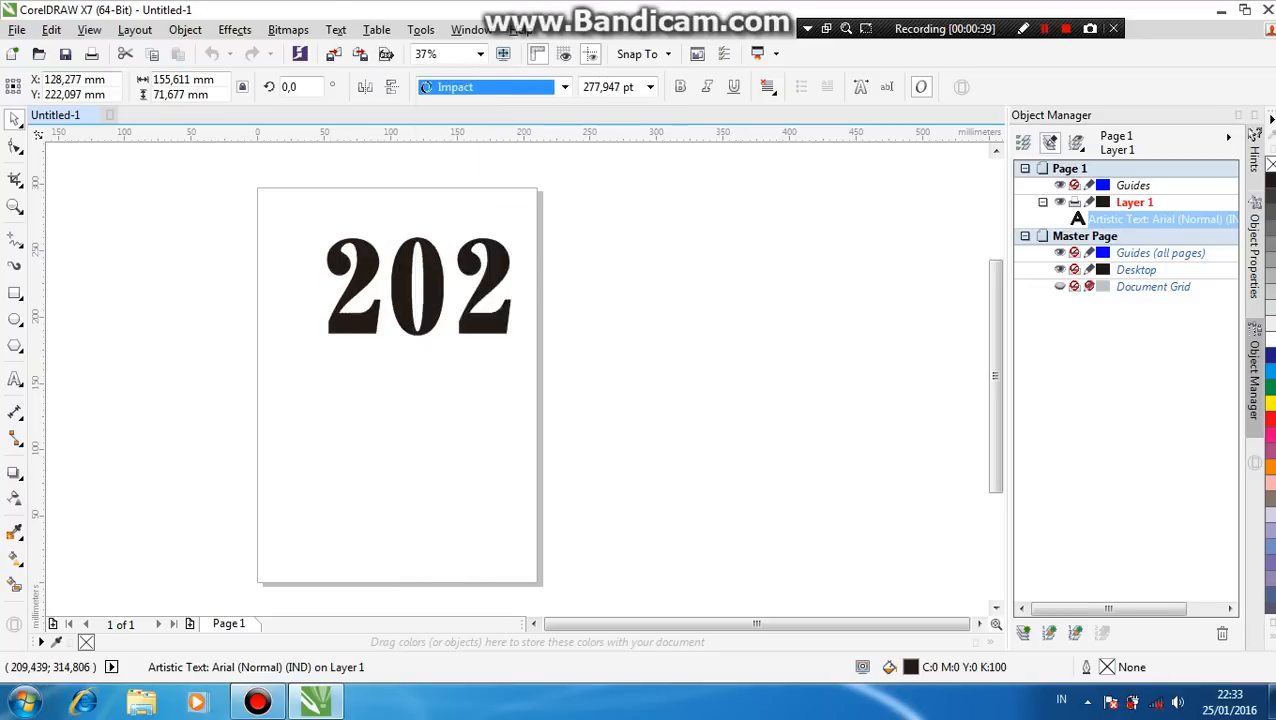
click(549, 238)
- Skew the 202 text so its digits lean to the right, about 157 mm wide overall
click(514, 248)
scroll(509, 246, up, 1)
click(509, 250)
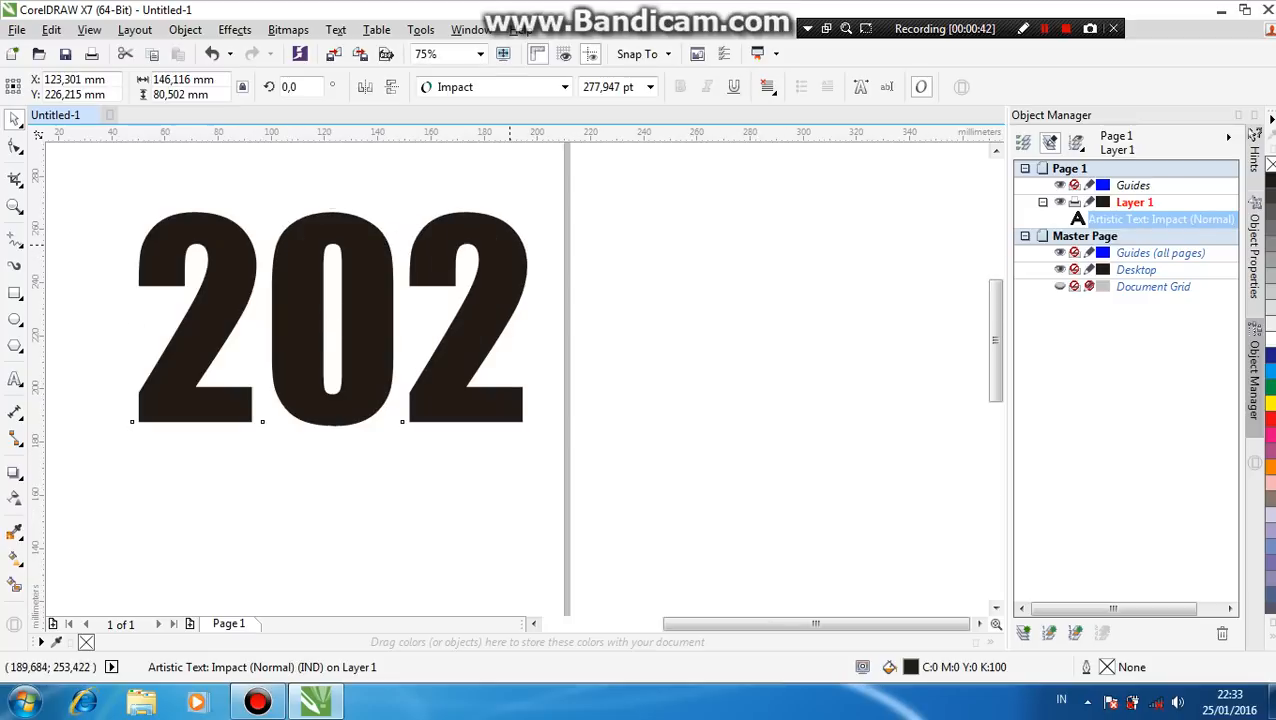
drag(335, 204, 362, 204)
click(541, 253)
scroll(592, 259, down, 1)
scroll(486, 250, up, 1)
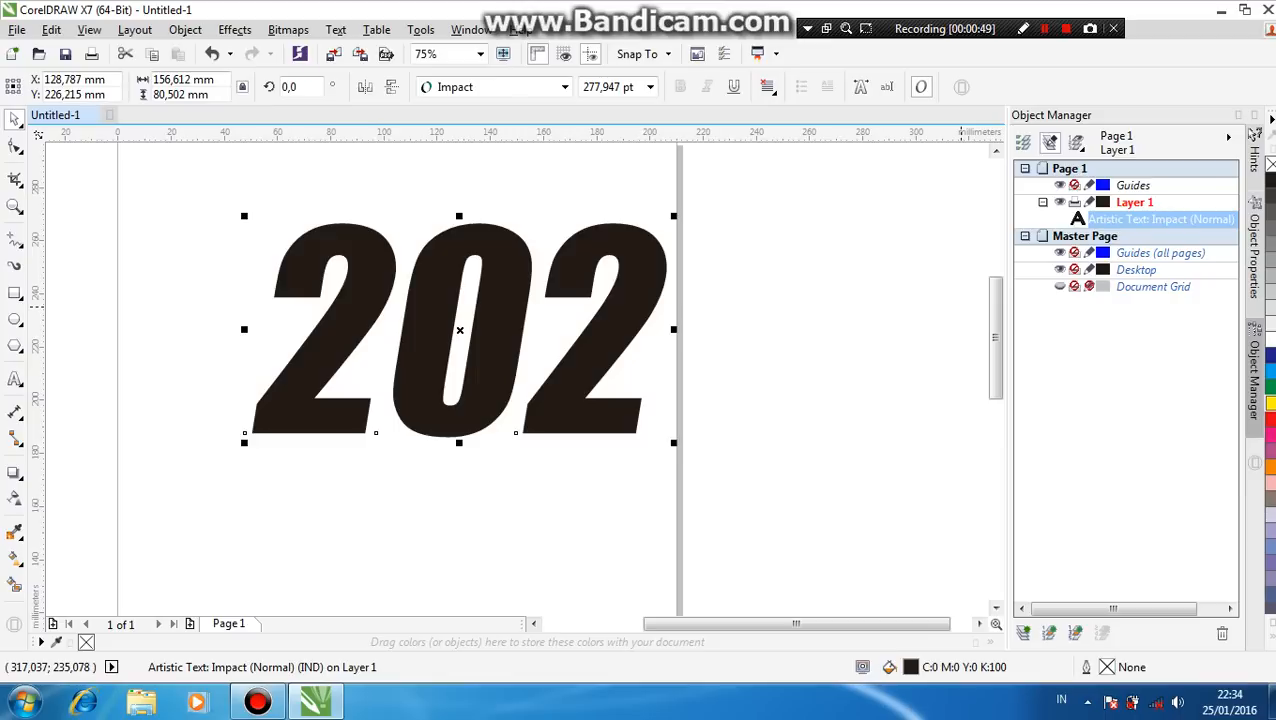
- Fill the 202 text with dark blue, C:100 M:100 Y:0 K:0, and deselect it
click(1268, 403)
click(1270, 355)
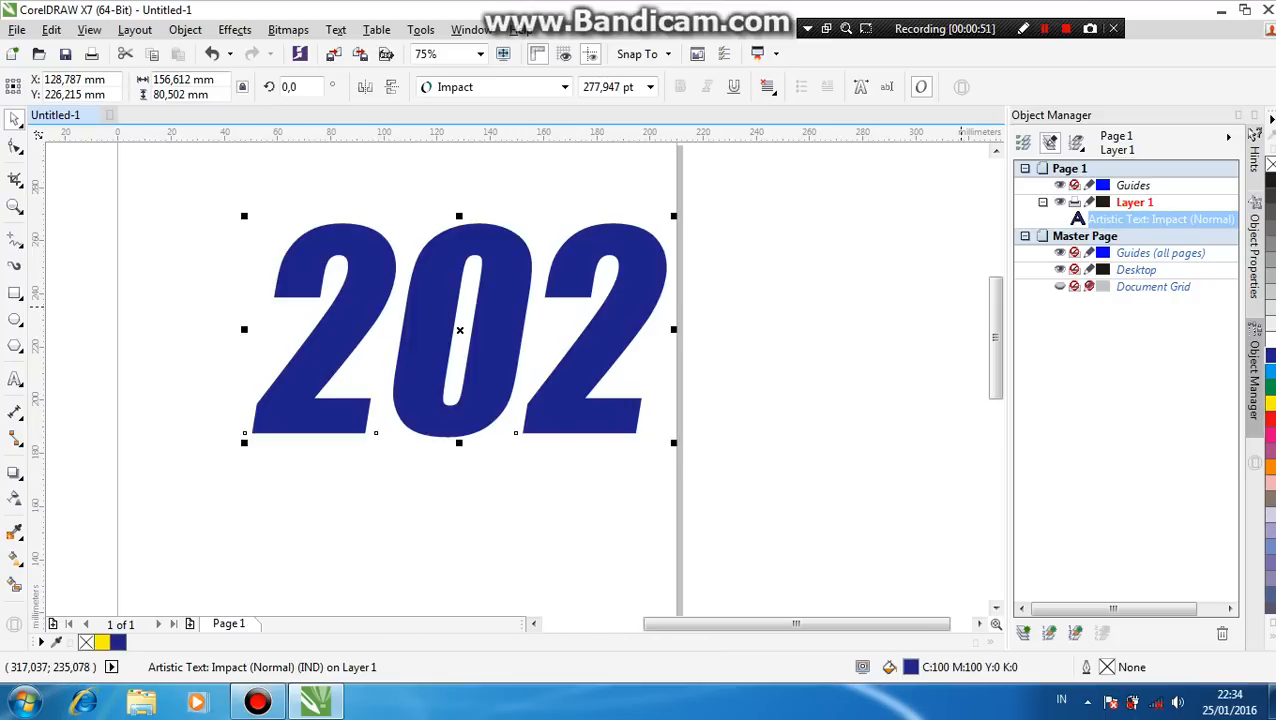
click(740, 185)
scroll(247, 272, up, 2)
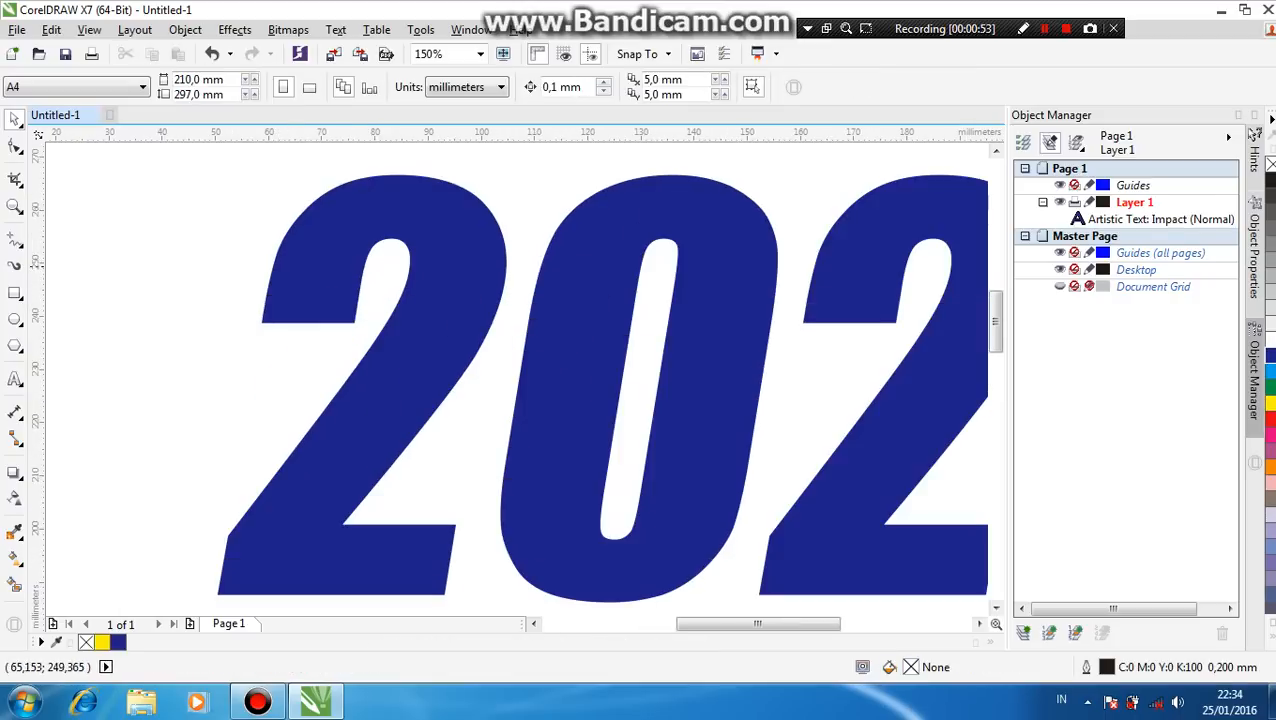
scroll(365, 262, down, 2)
scroll(365, 262, up, 2)
scroll(359, 266, down, 2)
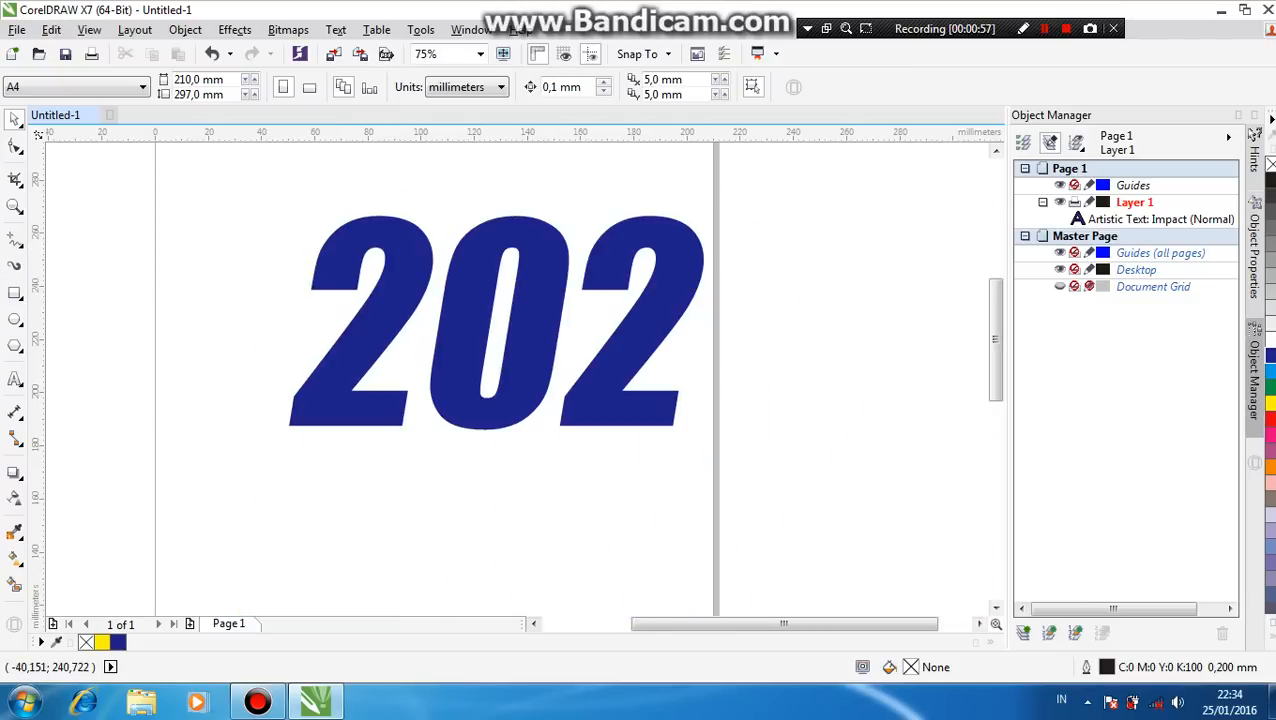
- Draw two closed slanted slivers across the first 2's upper half, about 53 mm and 75 mm wide, the second reaching the 0
click(14, 240)
click(75, 299)
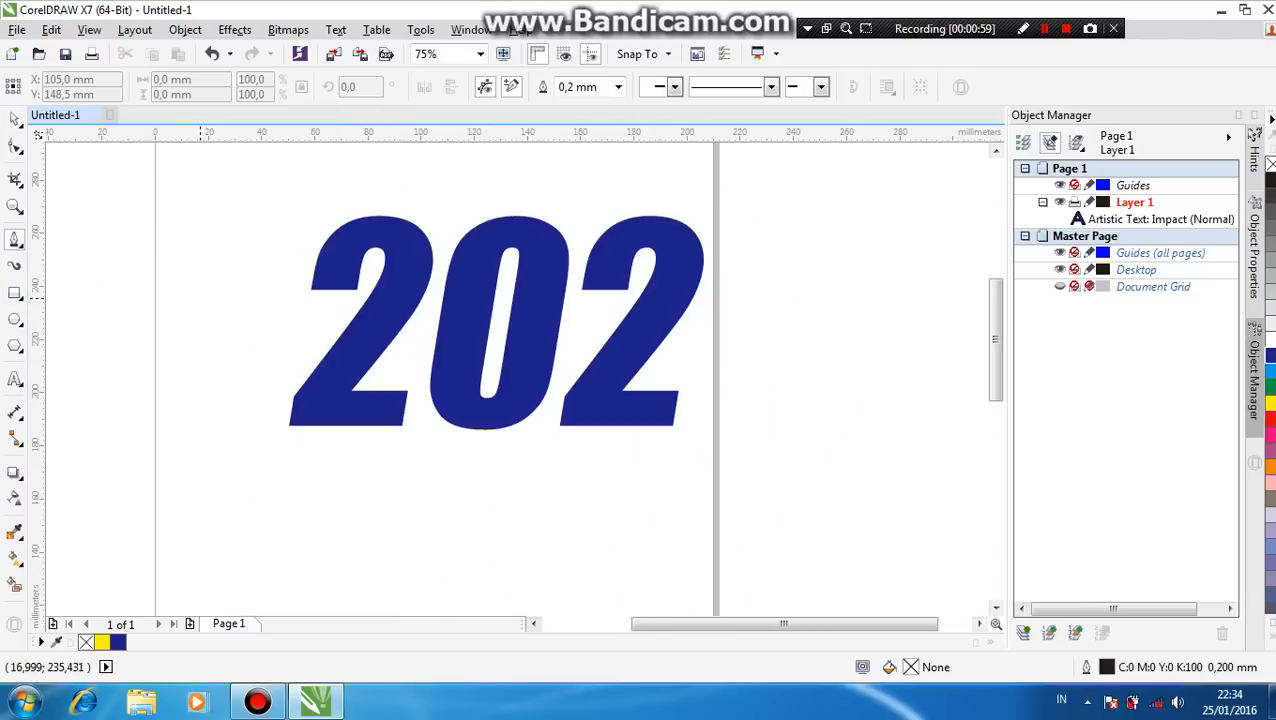
click(199, 296)
click(340, 252)
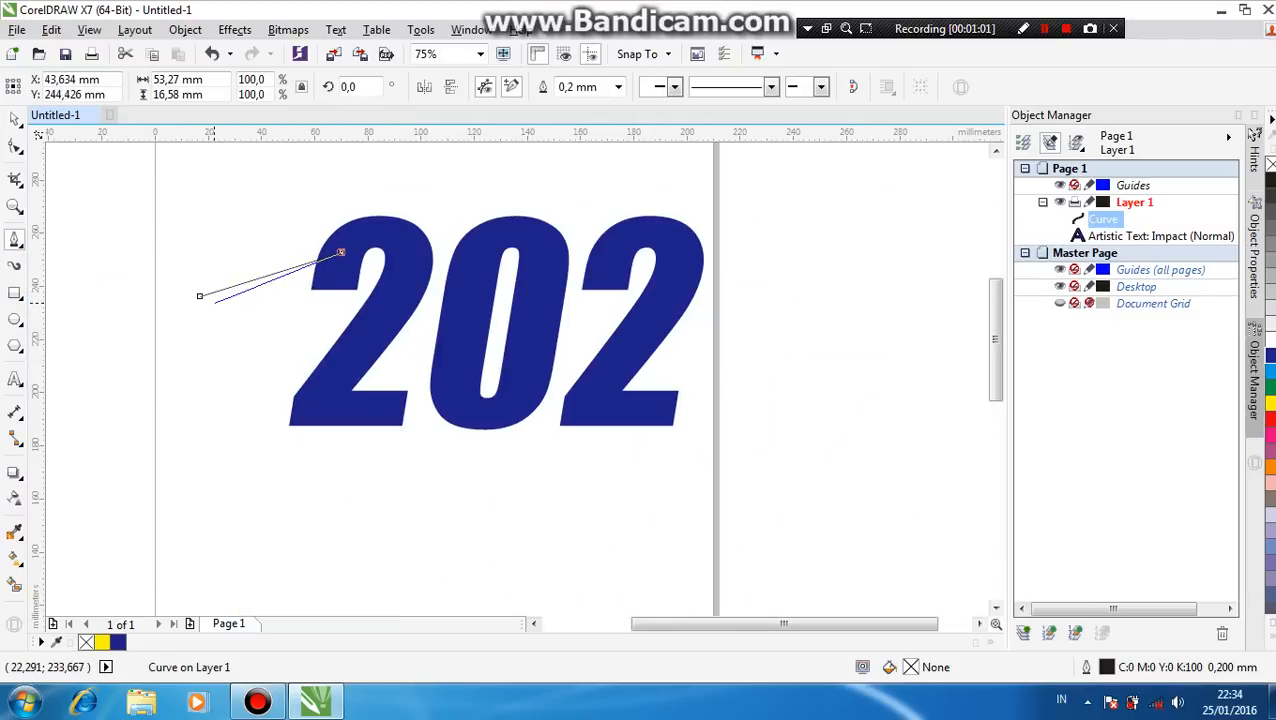
click(208, 303)
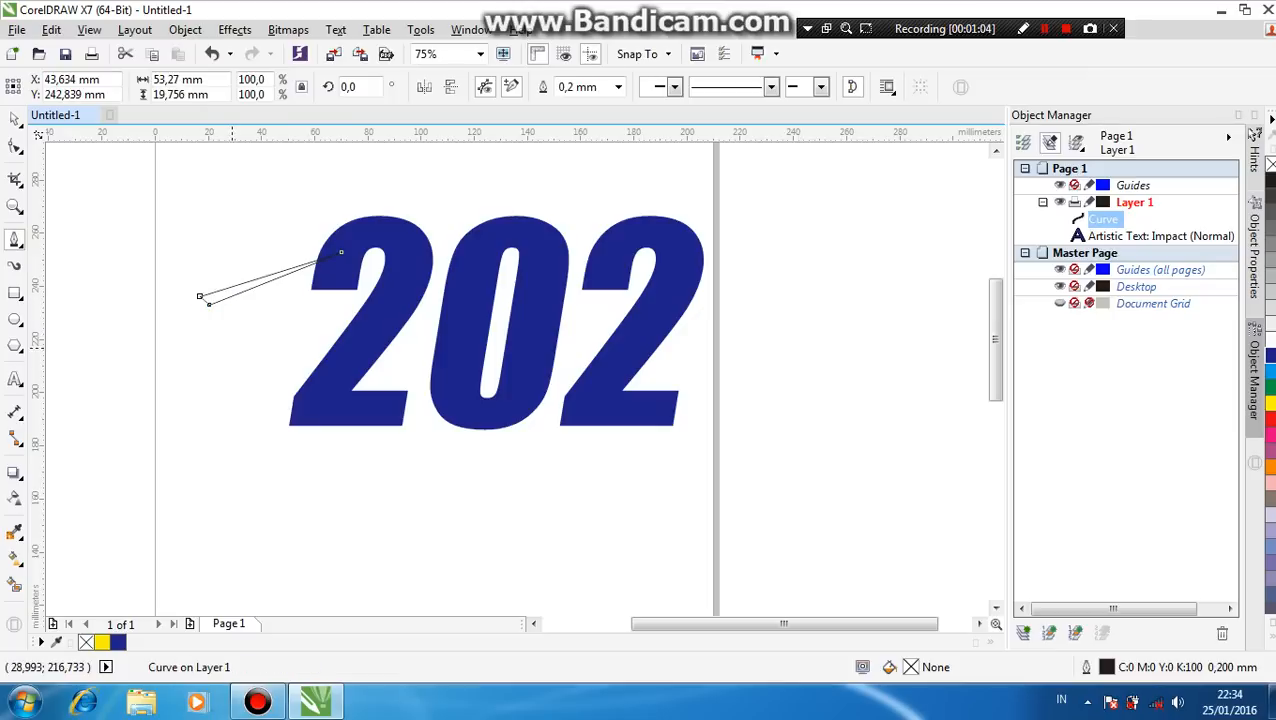
click(285, 303)
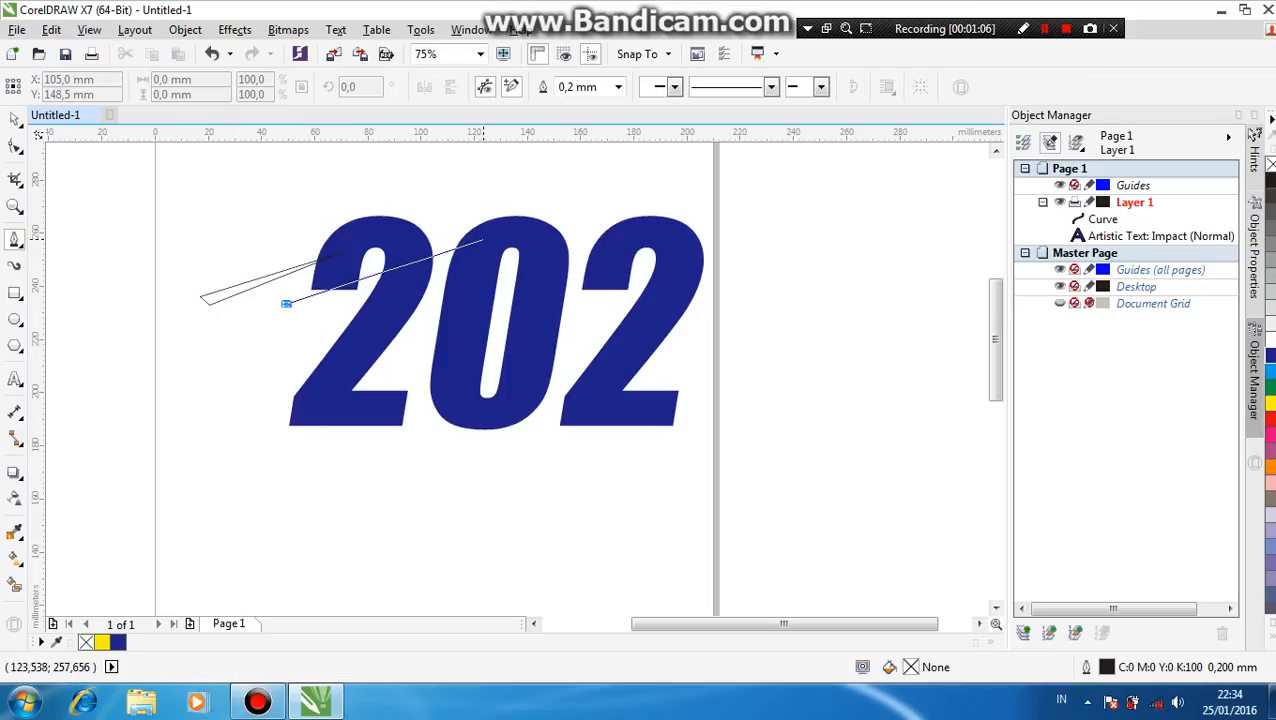
click(484, 238)
click(291, 309)
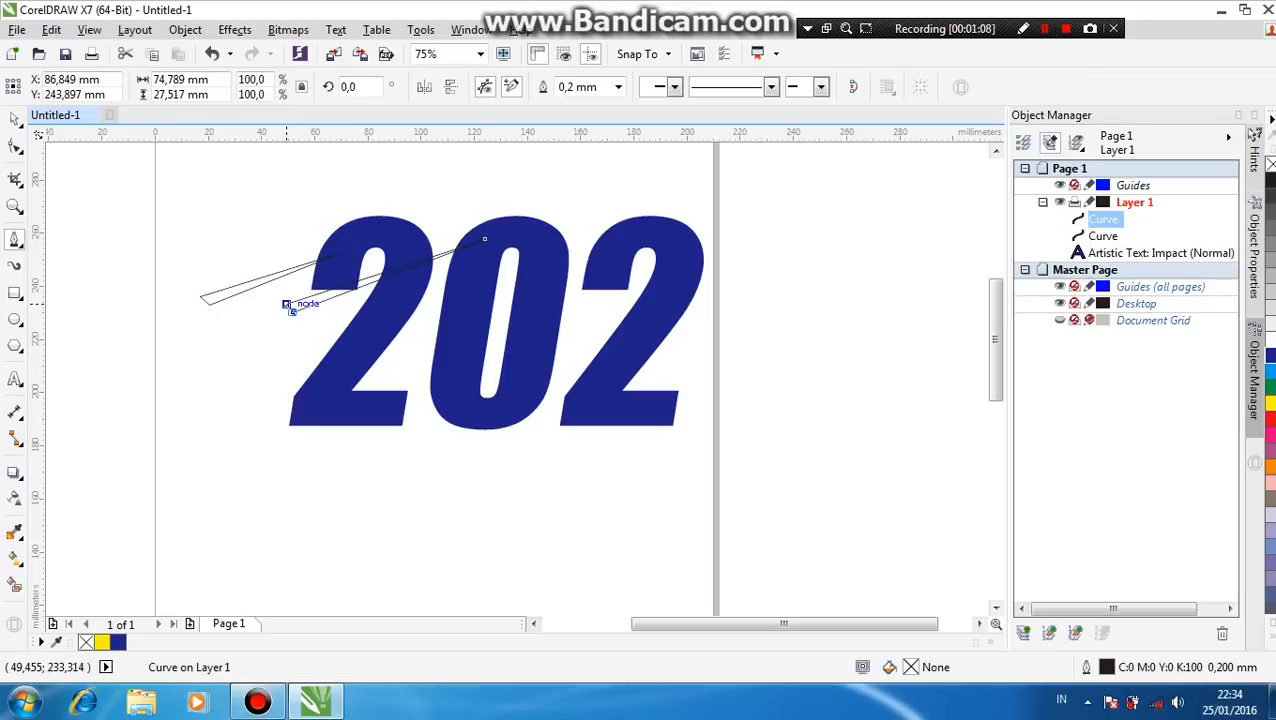
- Draw two closed slanted slivers, about 84 mm wide across the first 2's lower part and 126 mm wide across the 0 and last 2
click(196, 401)
click(420, 332)
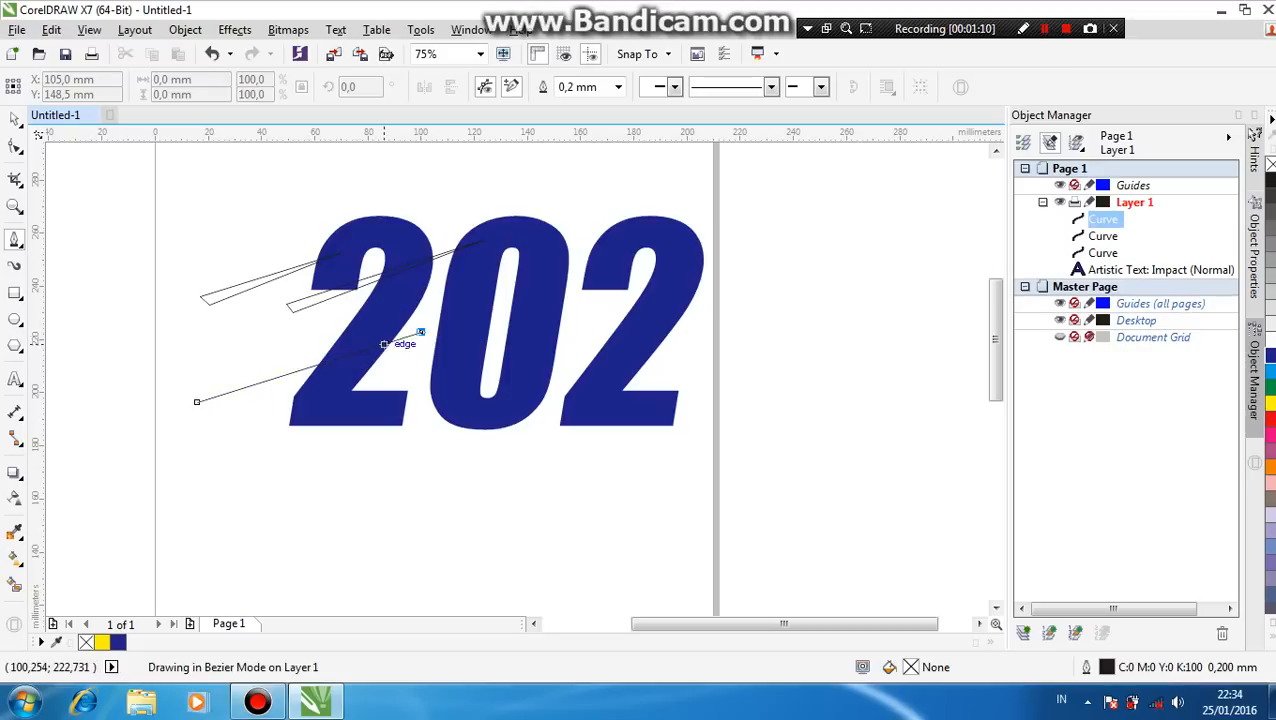
click(227, 406)
click(197, 402)
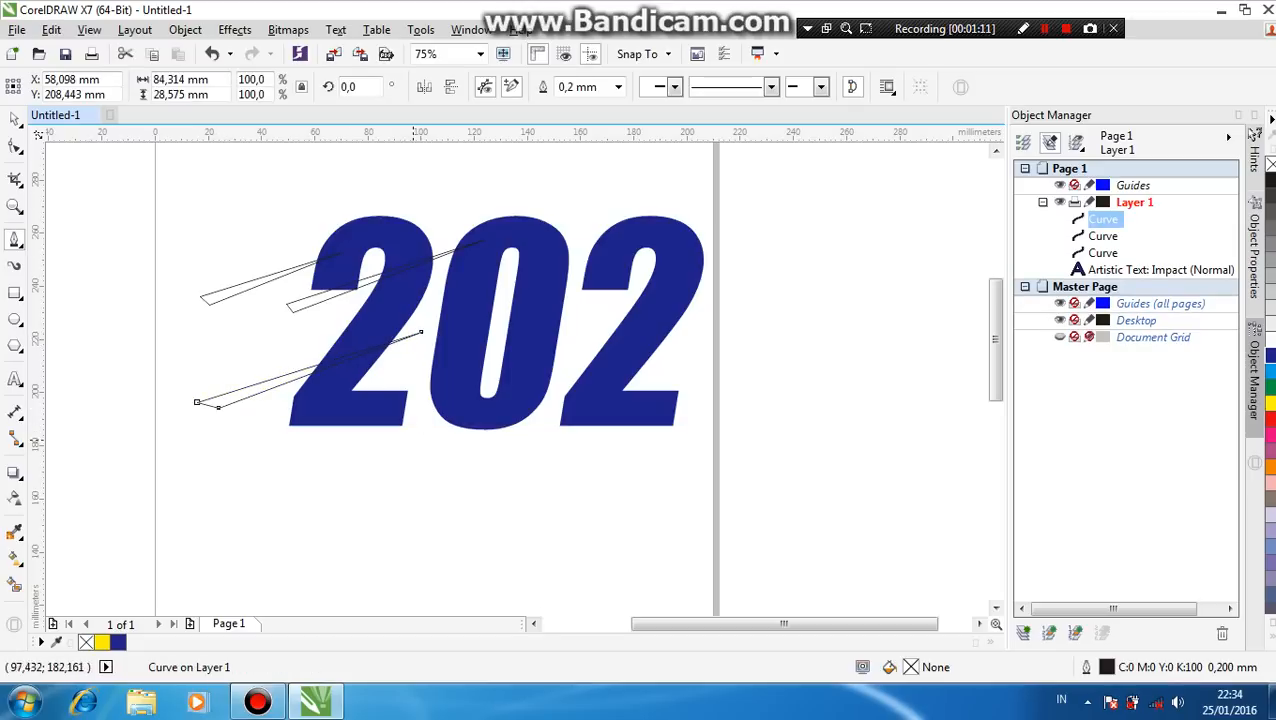
click(380, 447)
click(716, 323)
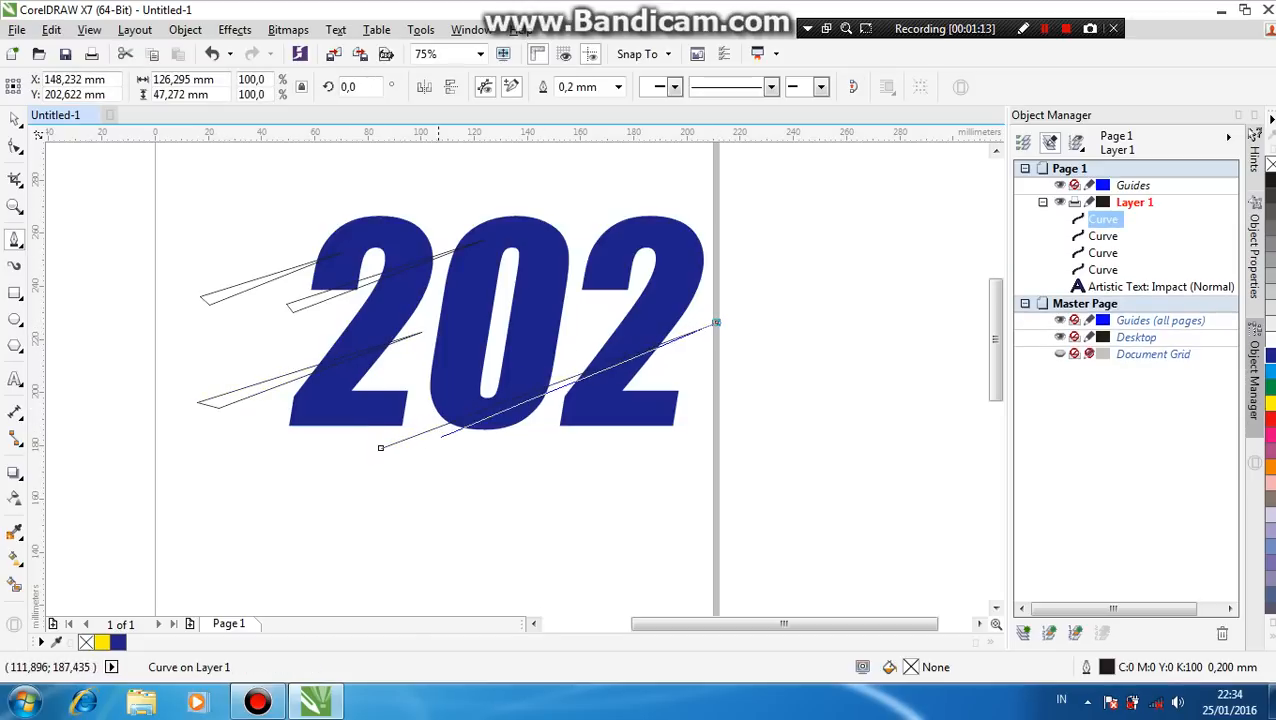
click(410, 451)
click(381, 447)
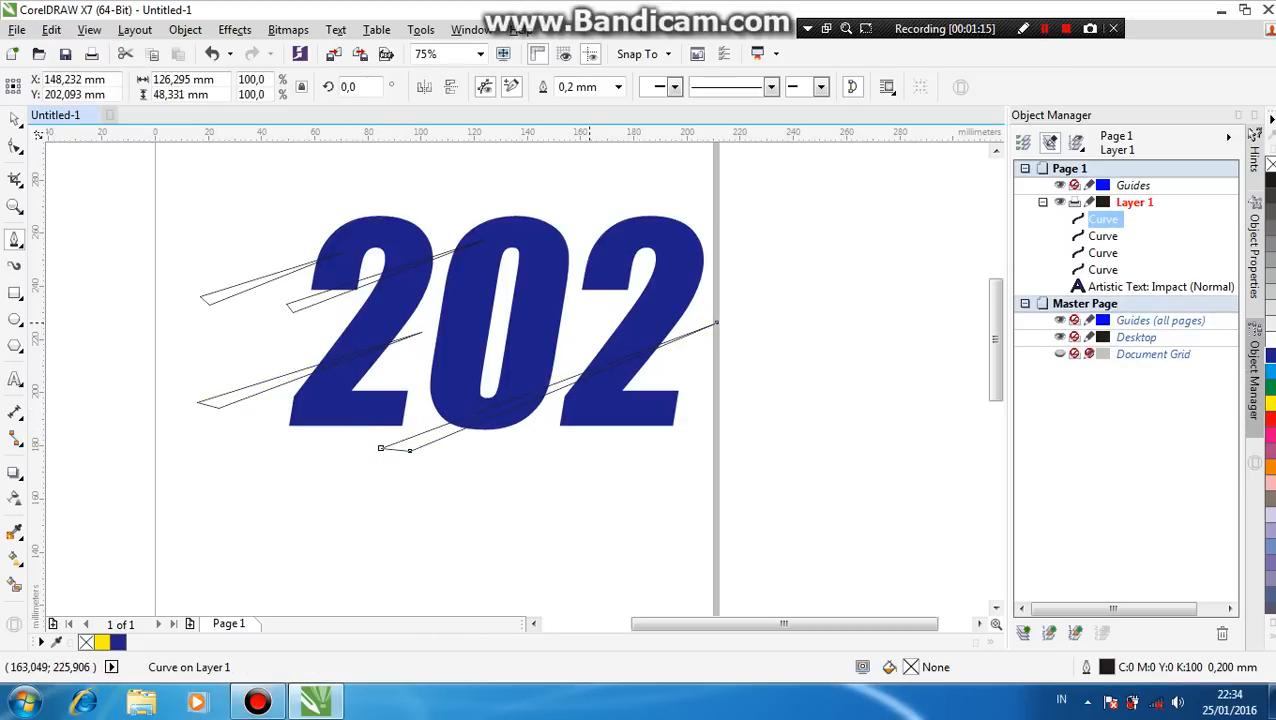
- Draw two closed slanted slivers, about 78 mm wide from the 0 into the last 2 and 72 mm wide across the last 2
click(430, 310)
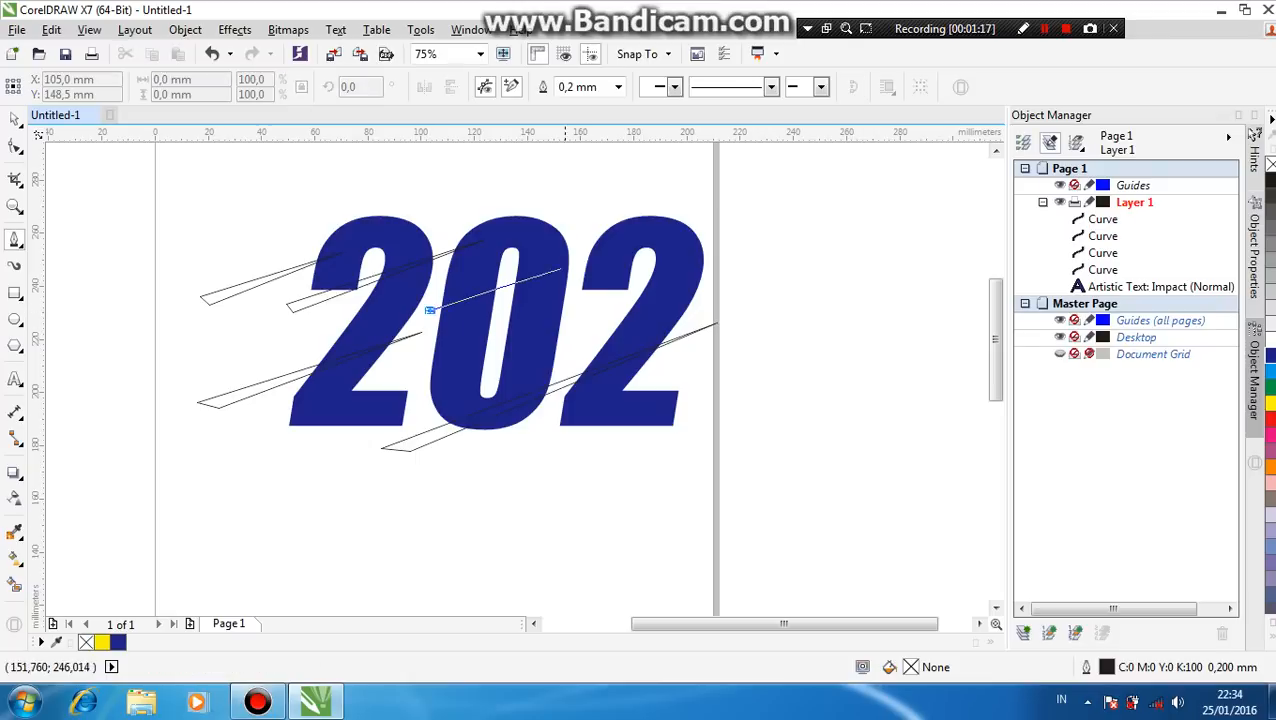
click(637, 236)
click(433, 319)
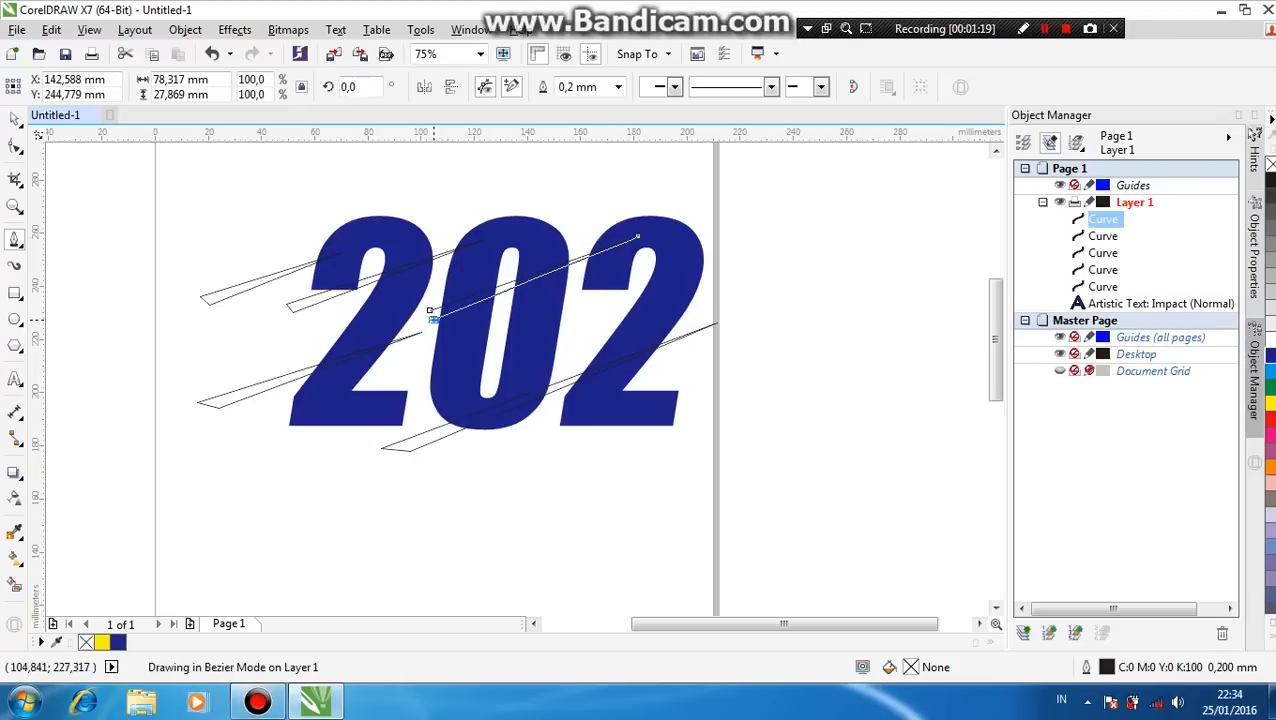
click(430, 311)
click(583, 314)
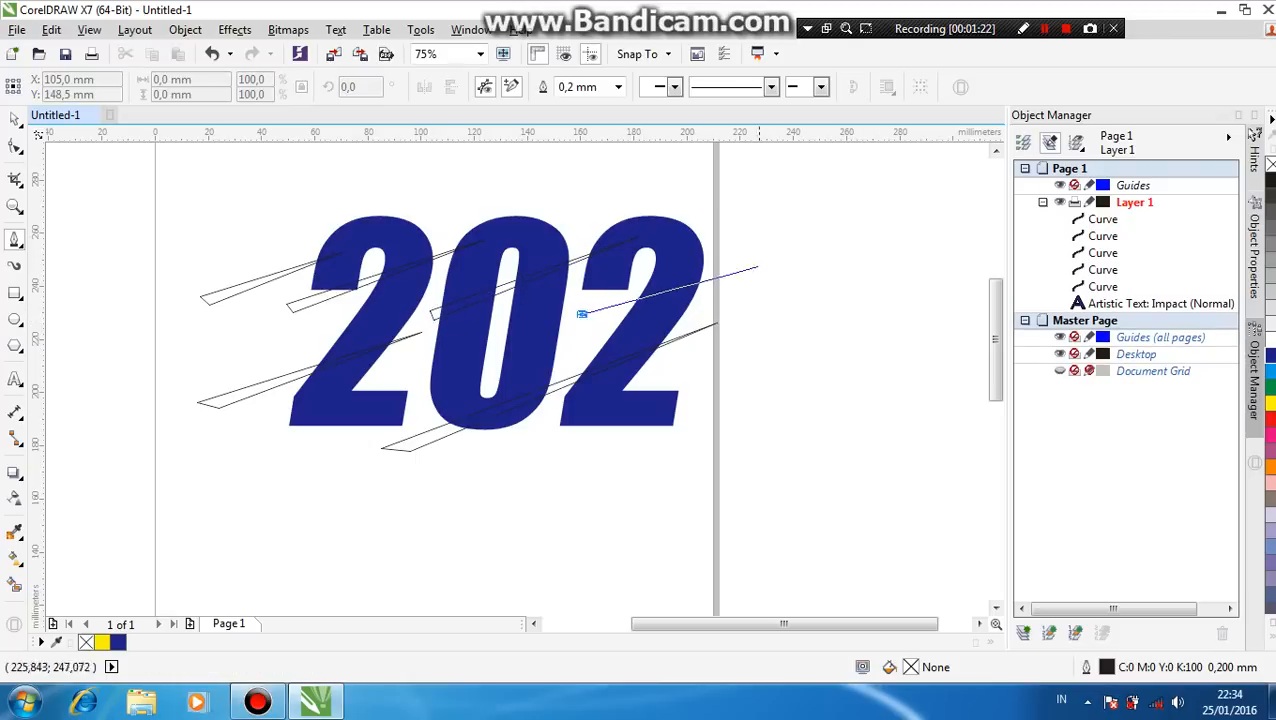
click(773, 250)
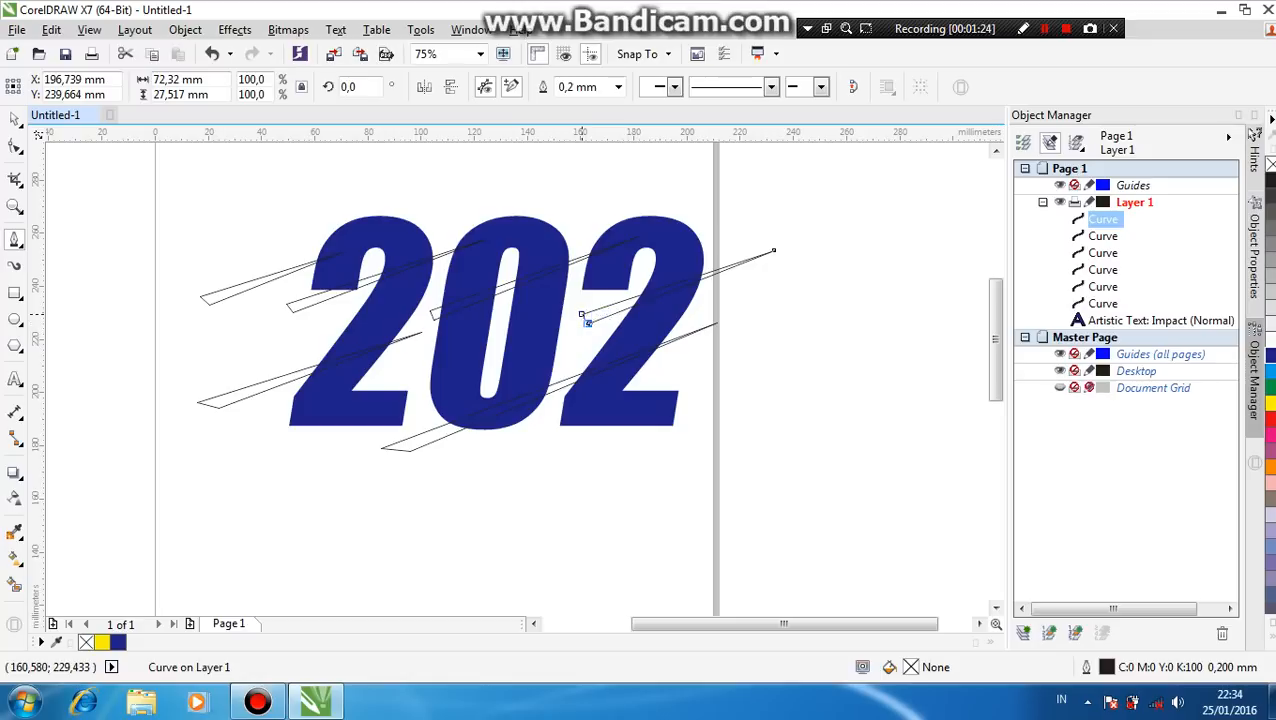
click(582, 314)
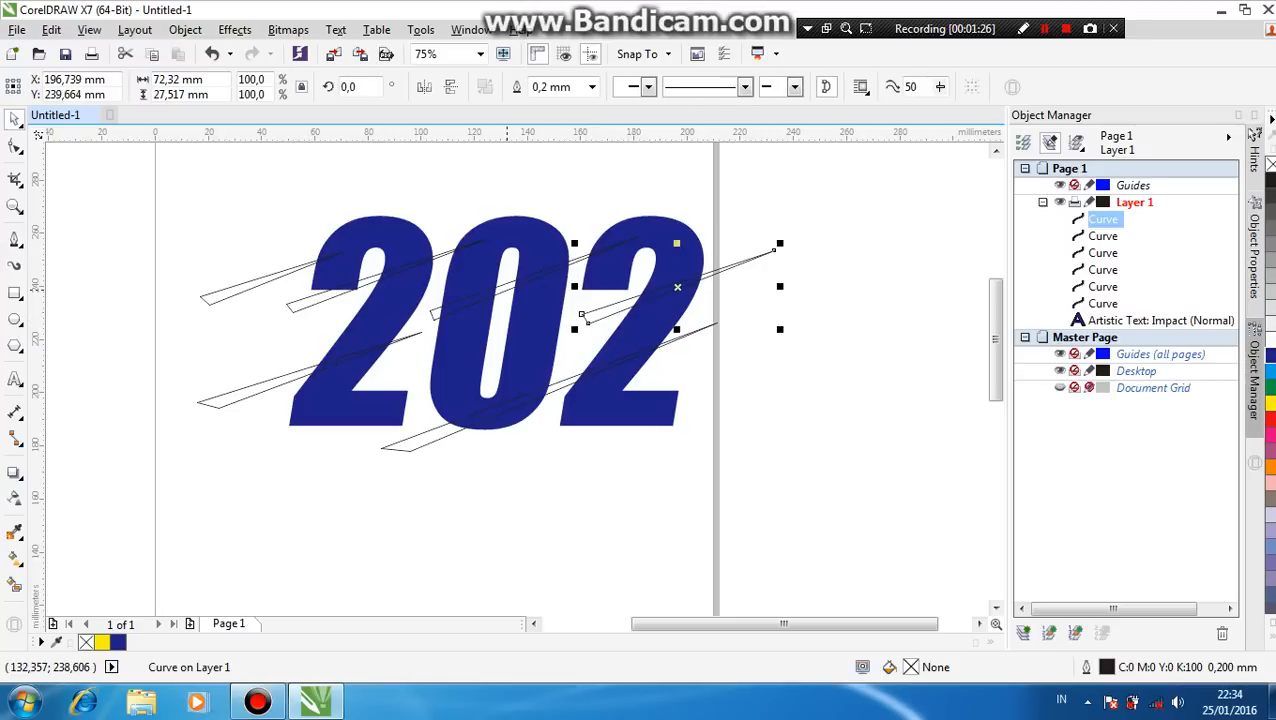
- Select all six sliver curves and group them
shift+click(507, 291)
shift+click(524, 403)
shift+click(296, 371)
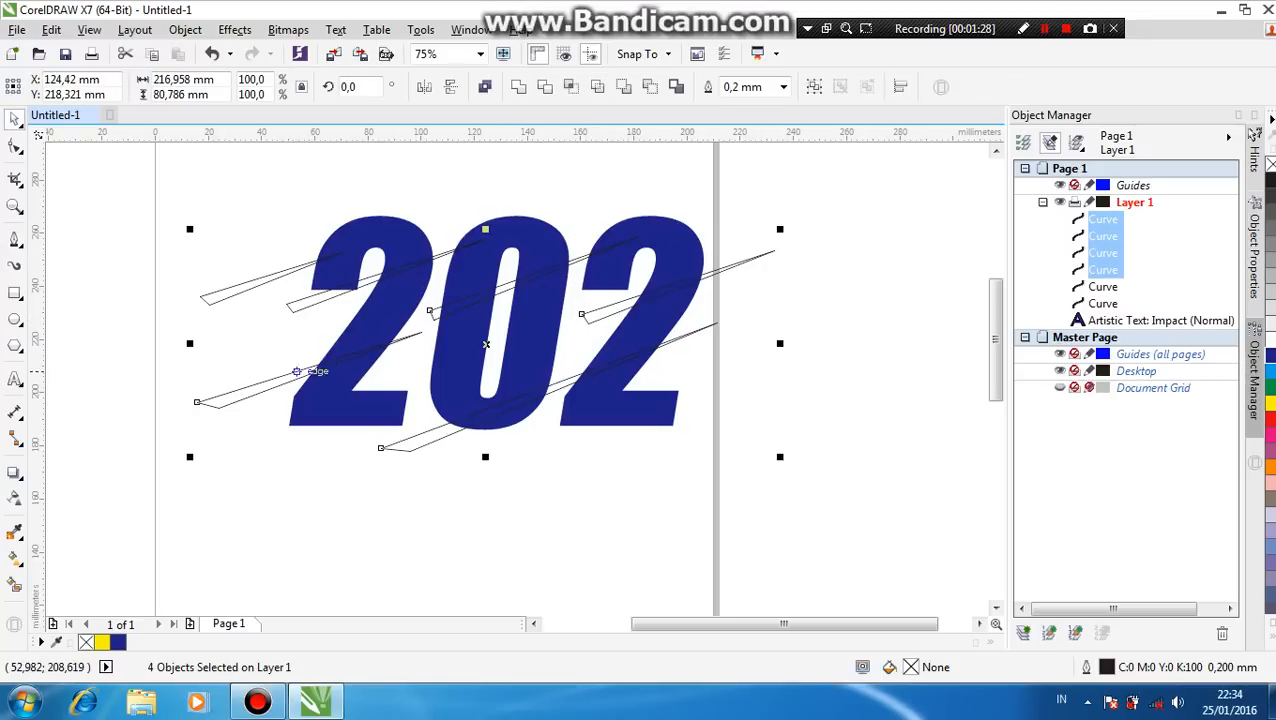
shift+click(297, 309)
shift+click(245, 291)
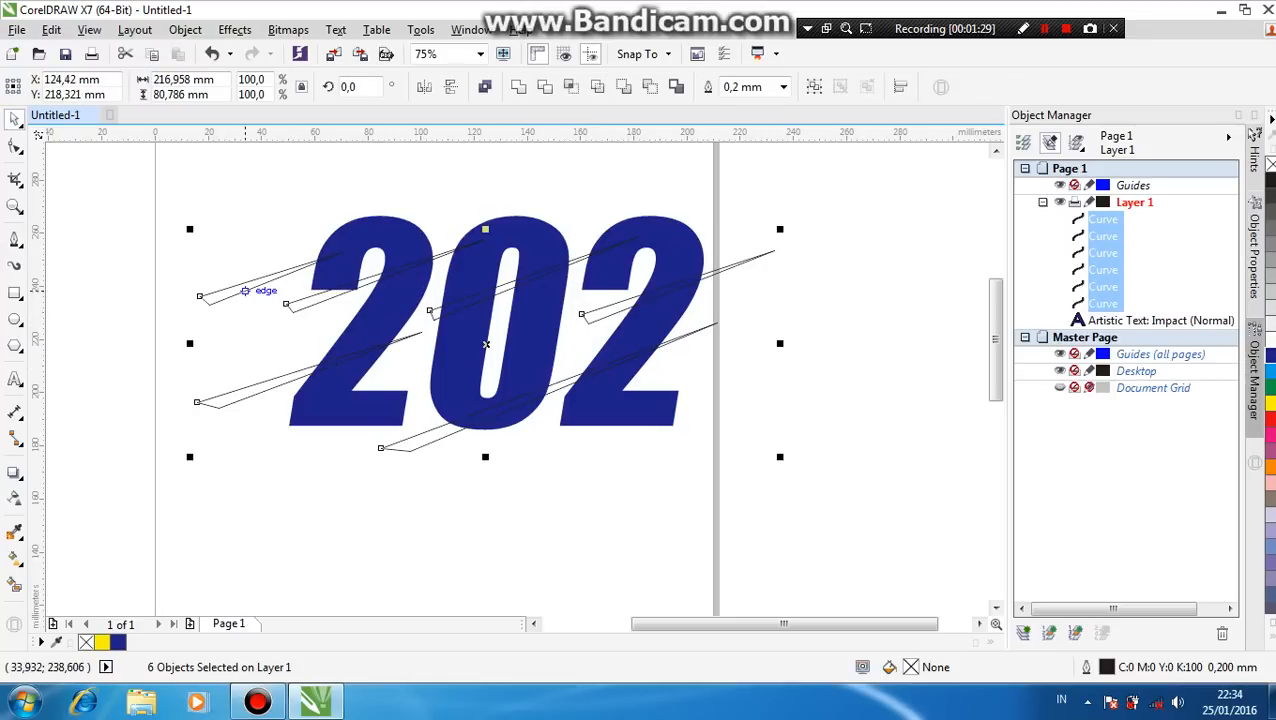
key(ctrl+g)
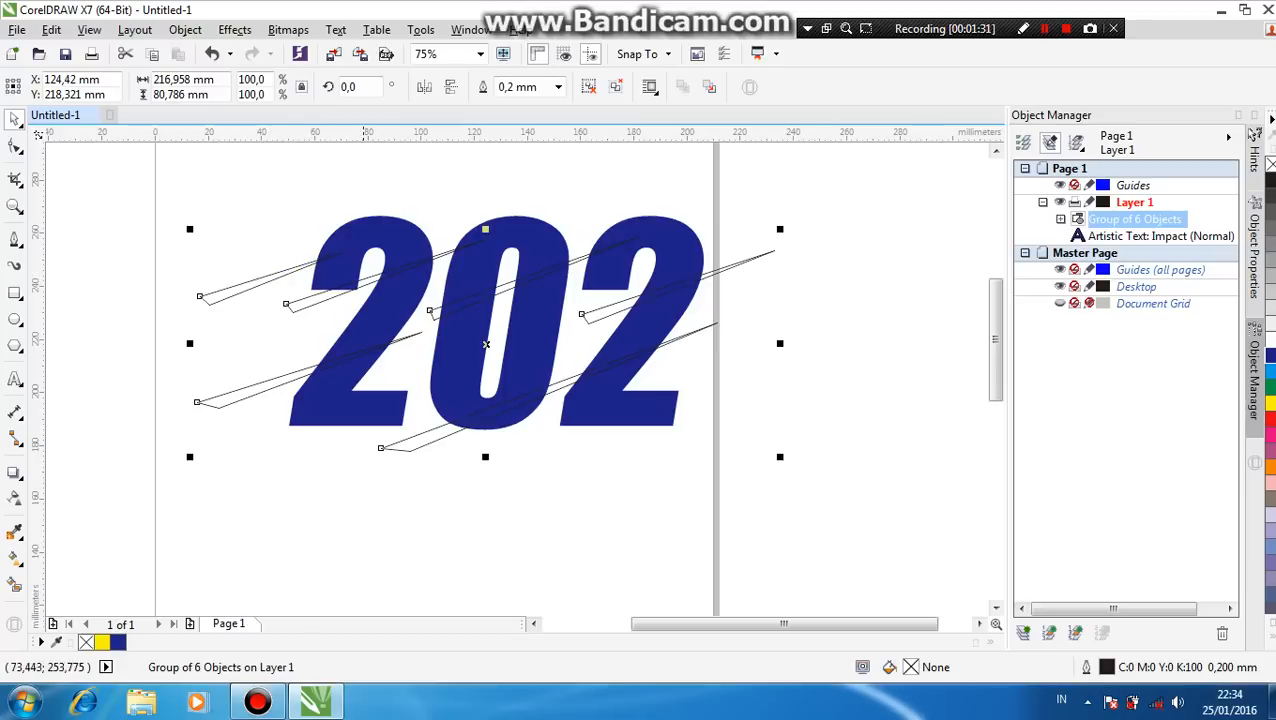
- Trim the 202 text with the group of slivers, and delete the group
shift+click(375, 278)
click(544, 87)
click(736, 260)
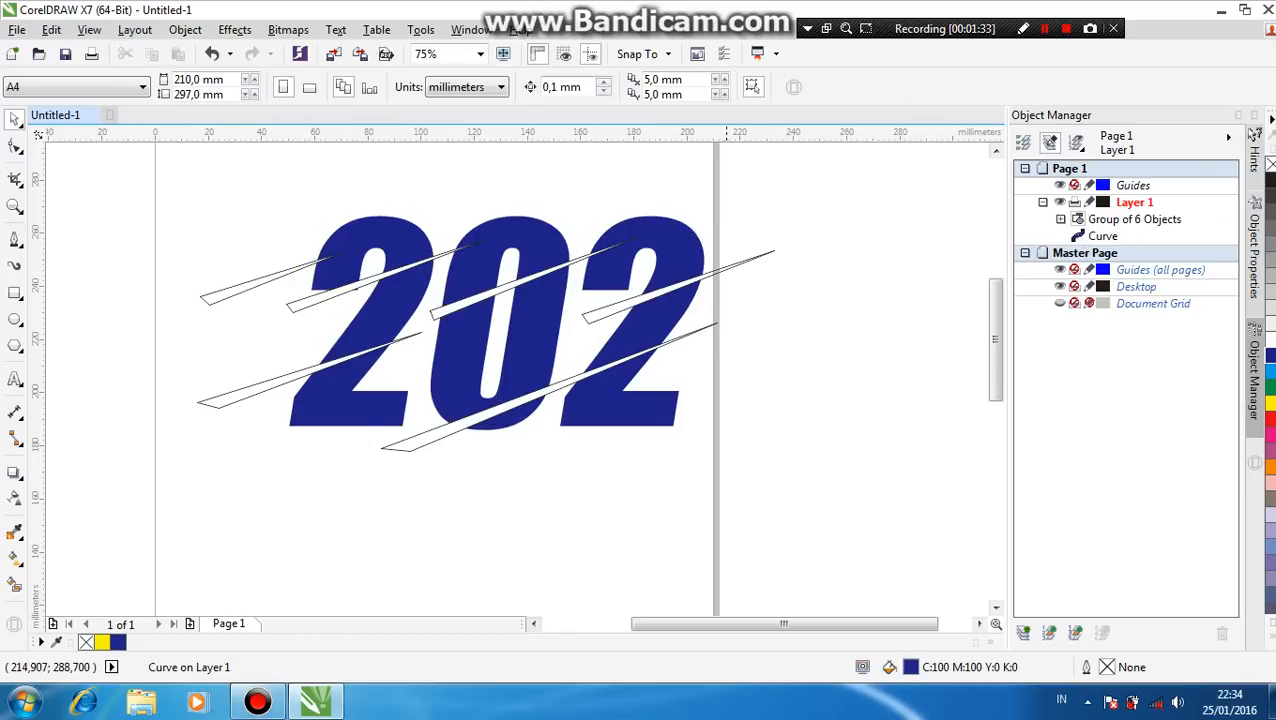
drag(707, 274, 610, 434)
key(Delete)
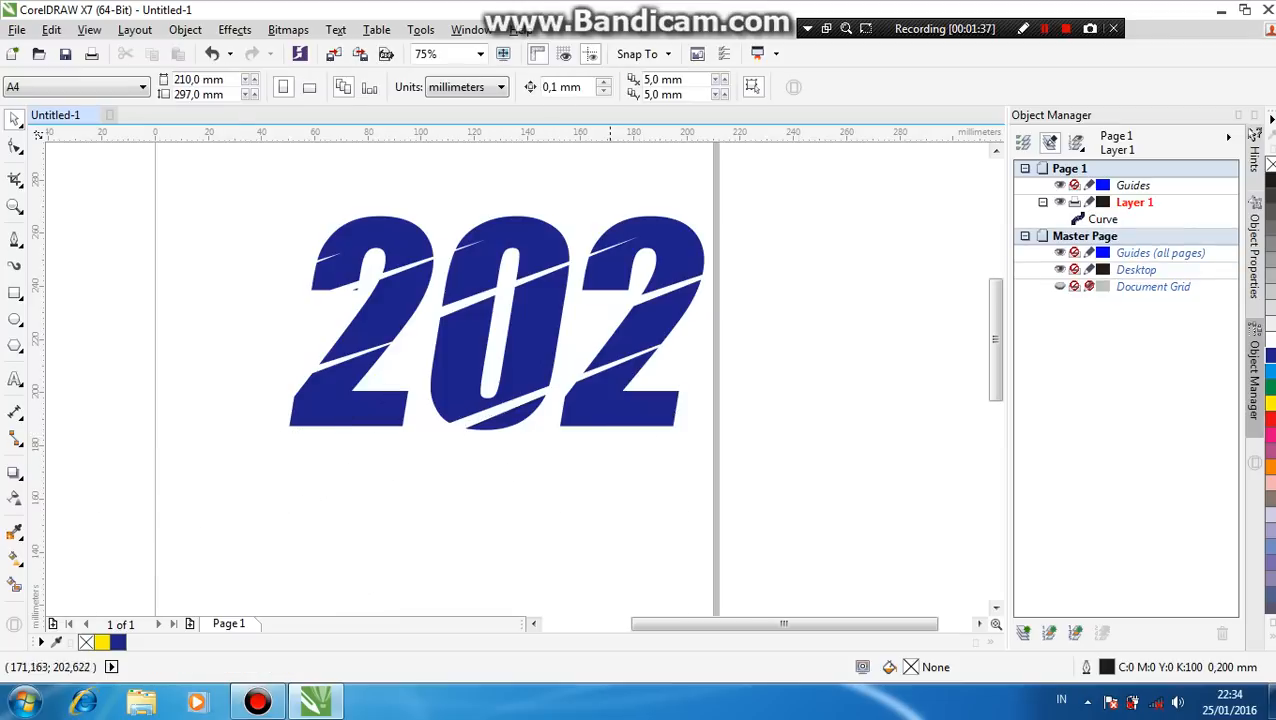
- Add a one-step inside contour to the sliced 202, with a 1.443 mm offset and round corners
click(619, 384)
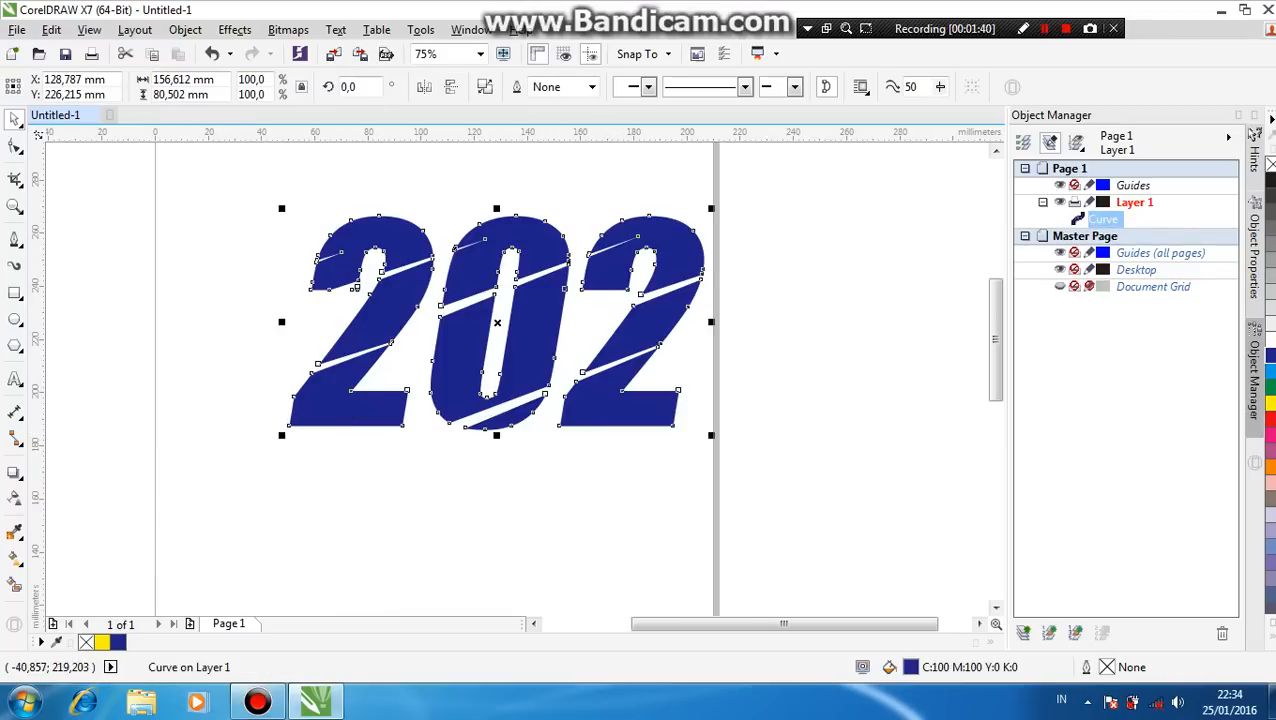
click(15, 472)
click(60, 489)
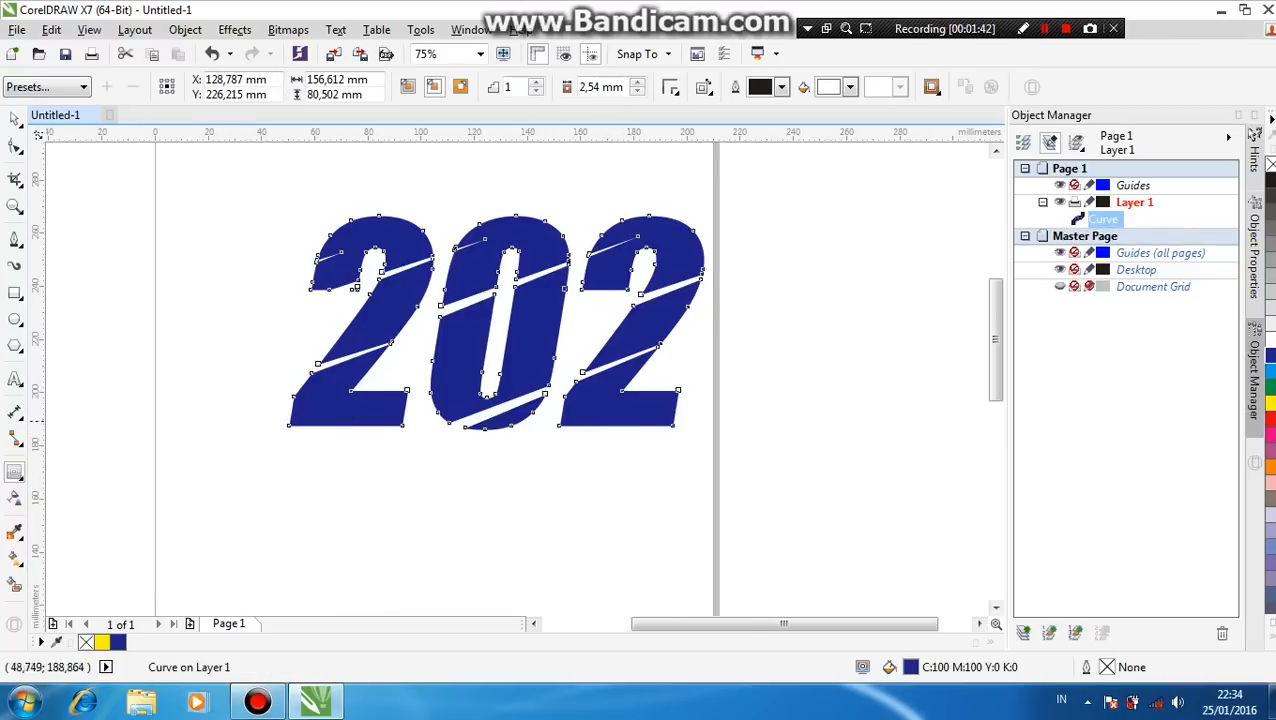
scroll(388, 173, up, 2)
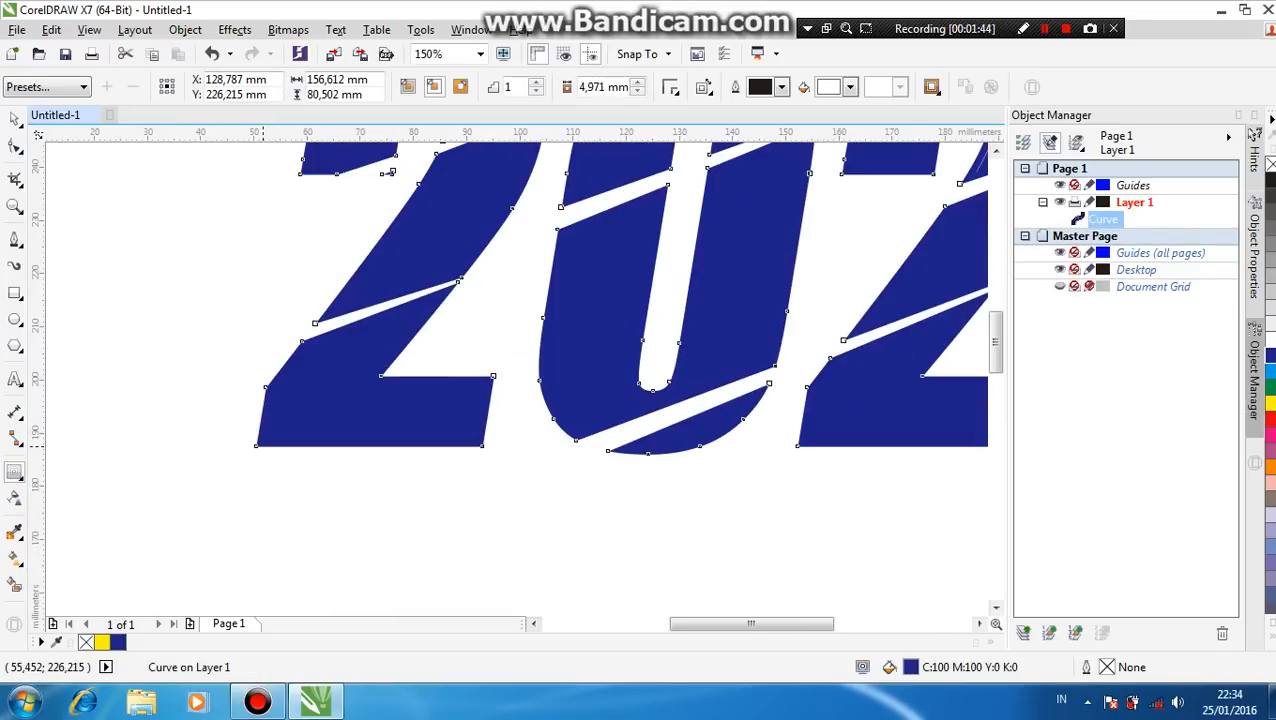
drag(390, 173, 255, 240)
scroll(256, 240, down, 2)
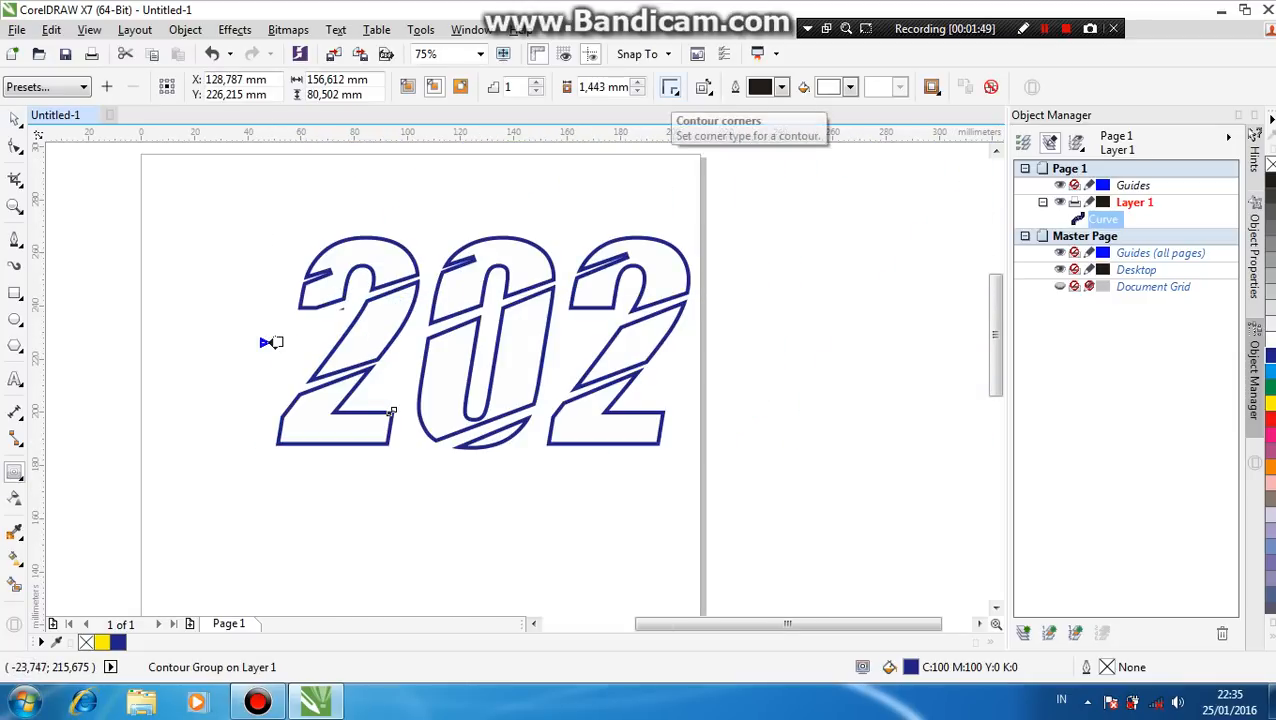
click(668, 87)
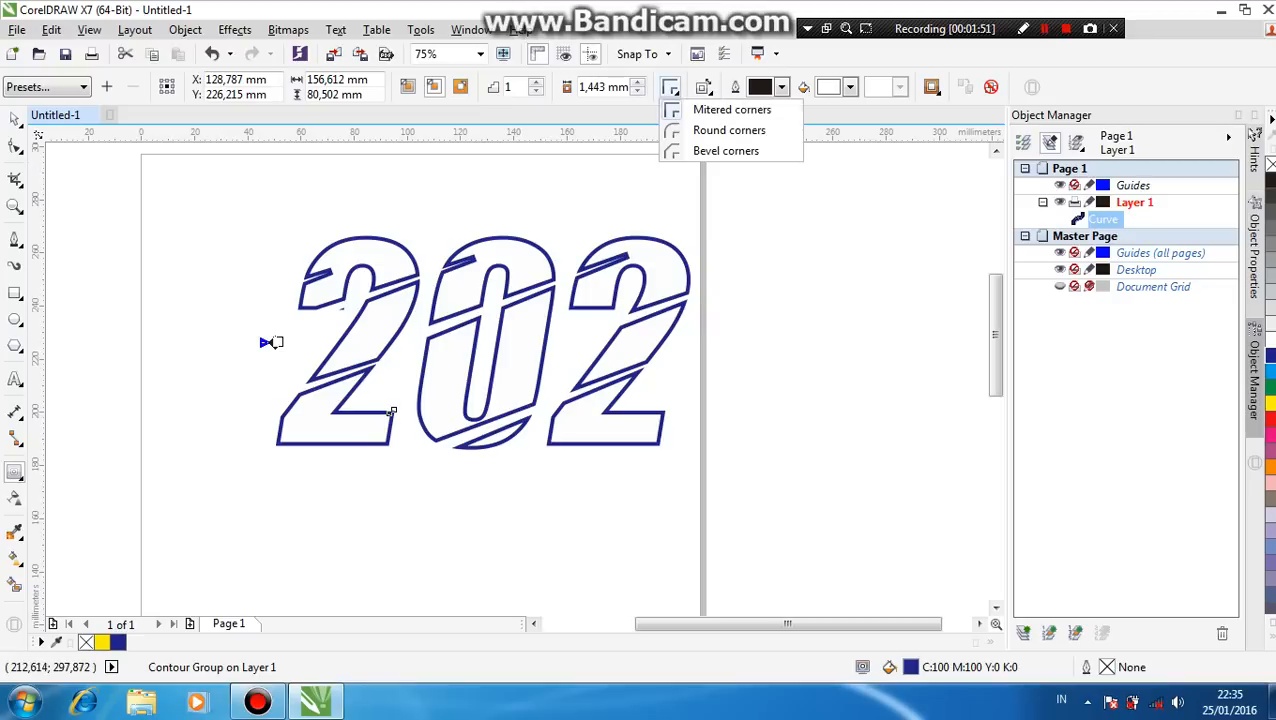
click(700, 131)
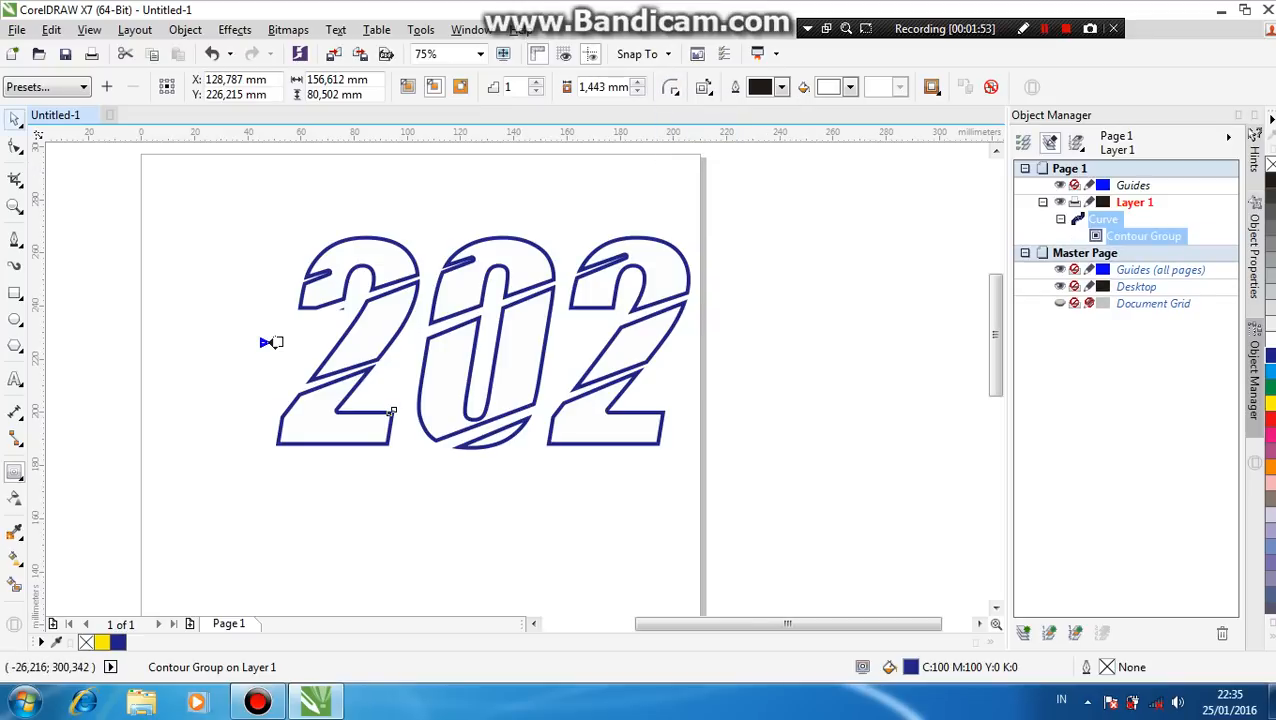
click(15, 119)
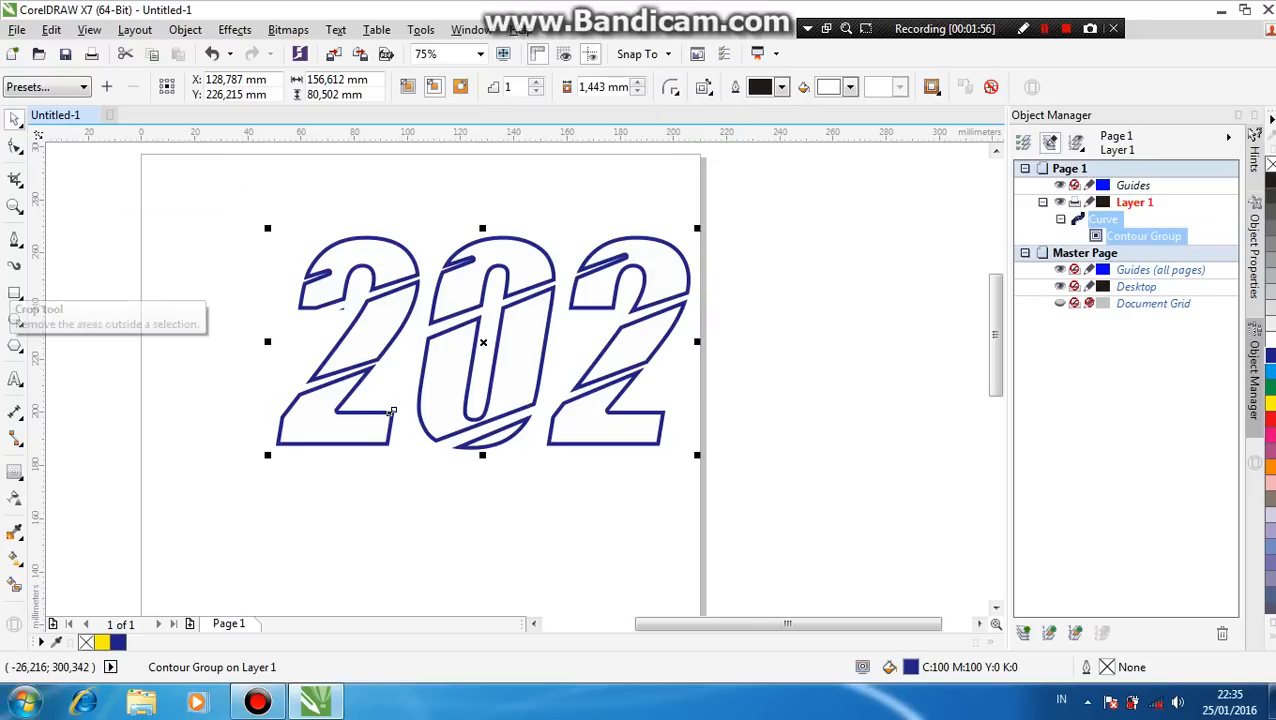
- Switch to Notepad and write the note "tekan ctrl k untuk memisah antara" in a window clear of the 202
click(24, 703)
click(78, 617)
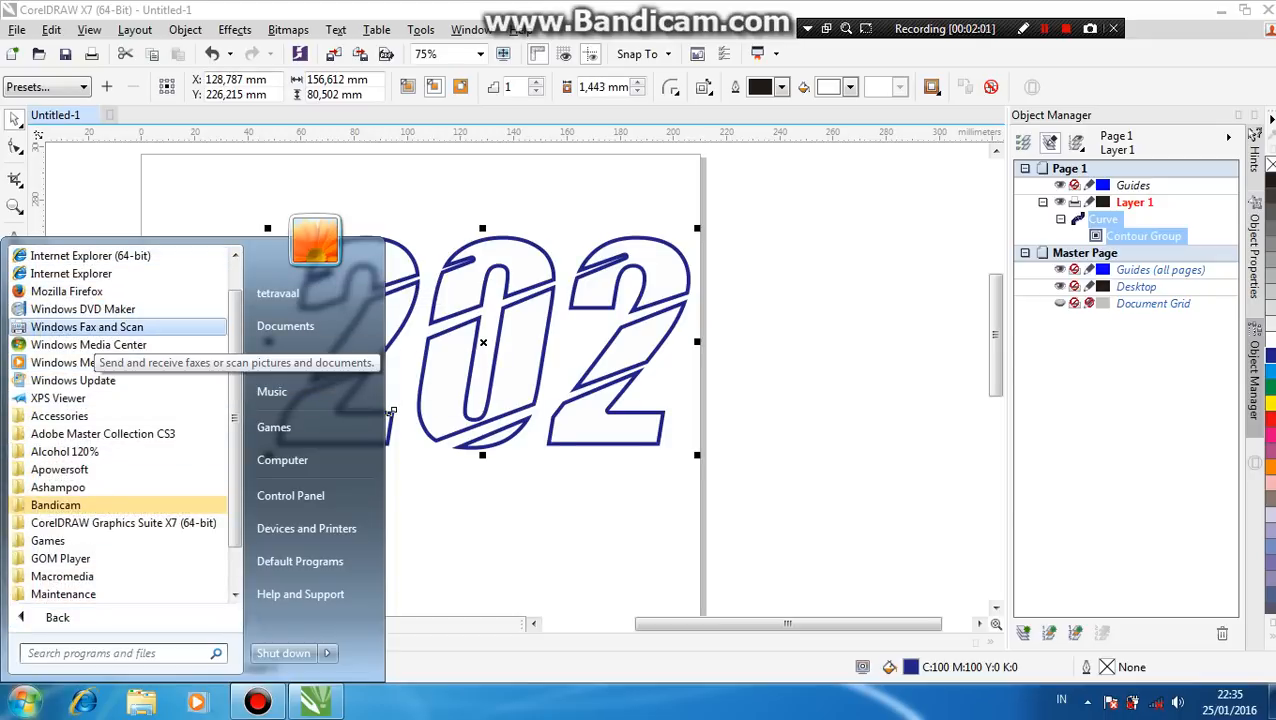
click(59, 416)
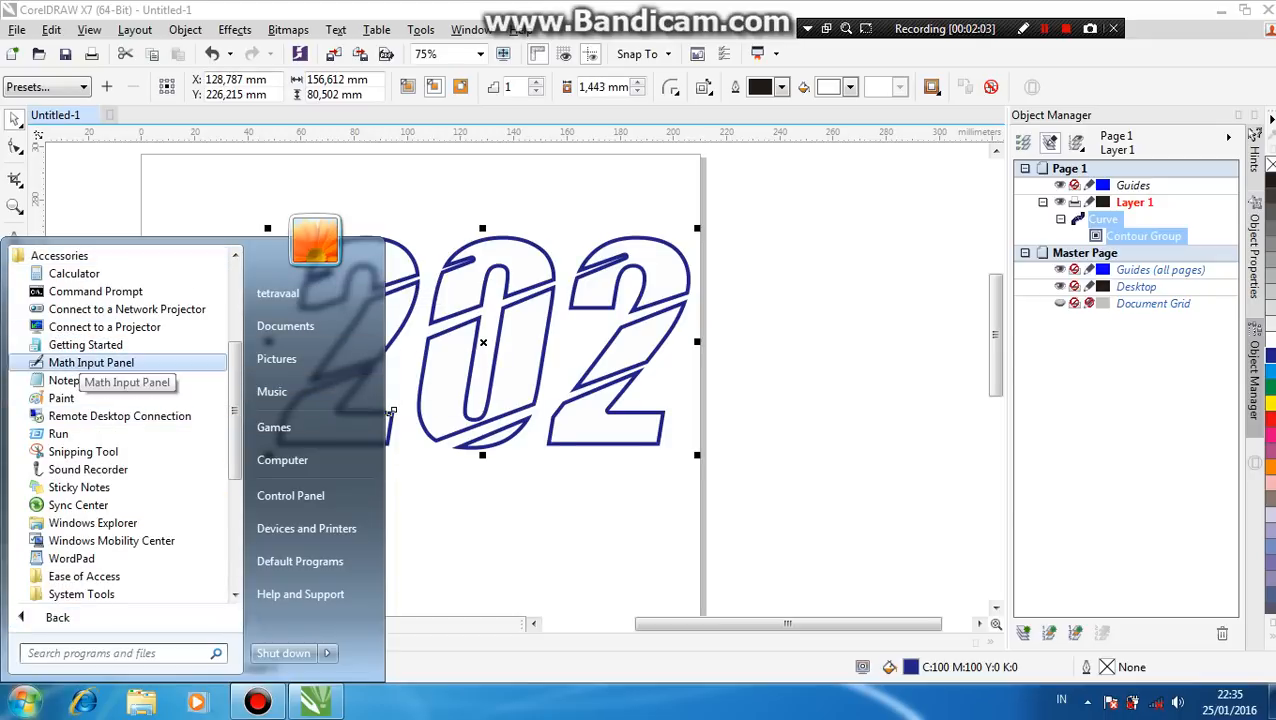
click(64, 380)
drag(370, 84, 767, 416)
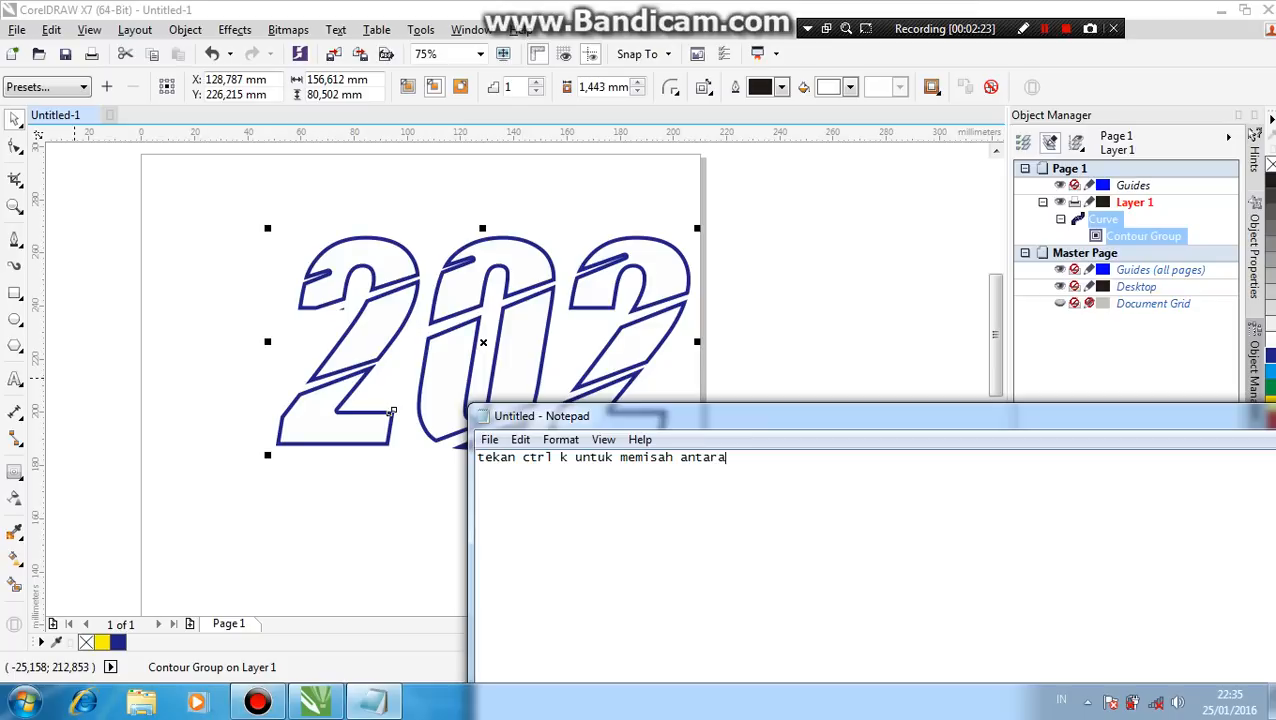
- Shorten the note to "tekan ctrl k"
key(ctrl+Left)
key(ctrl+Left)
key(ctrl+Left)
key(shift+End)
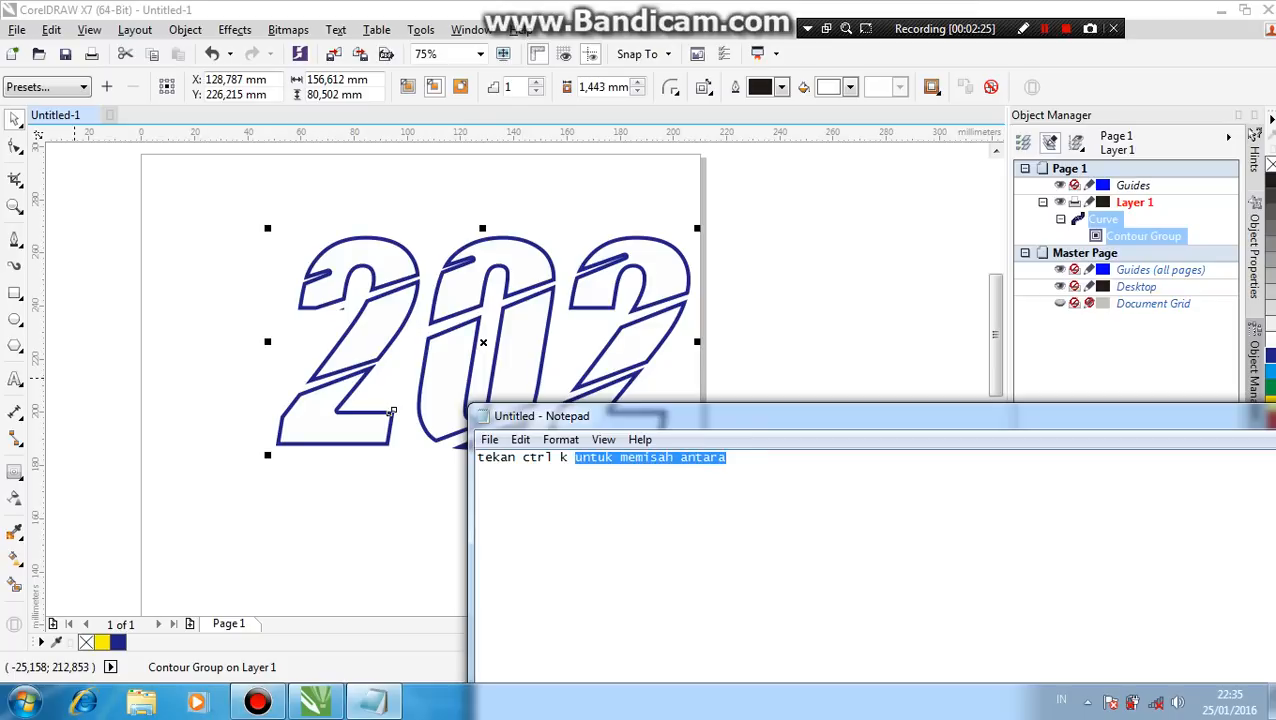
key(BackSpace)
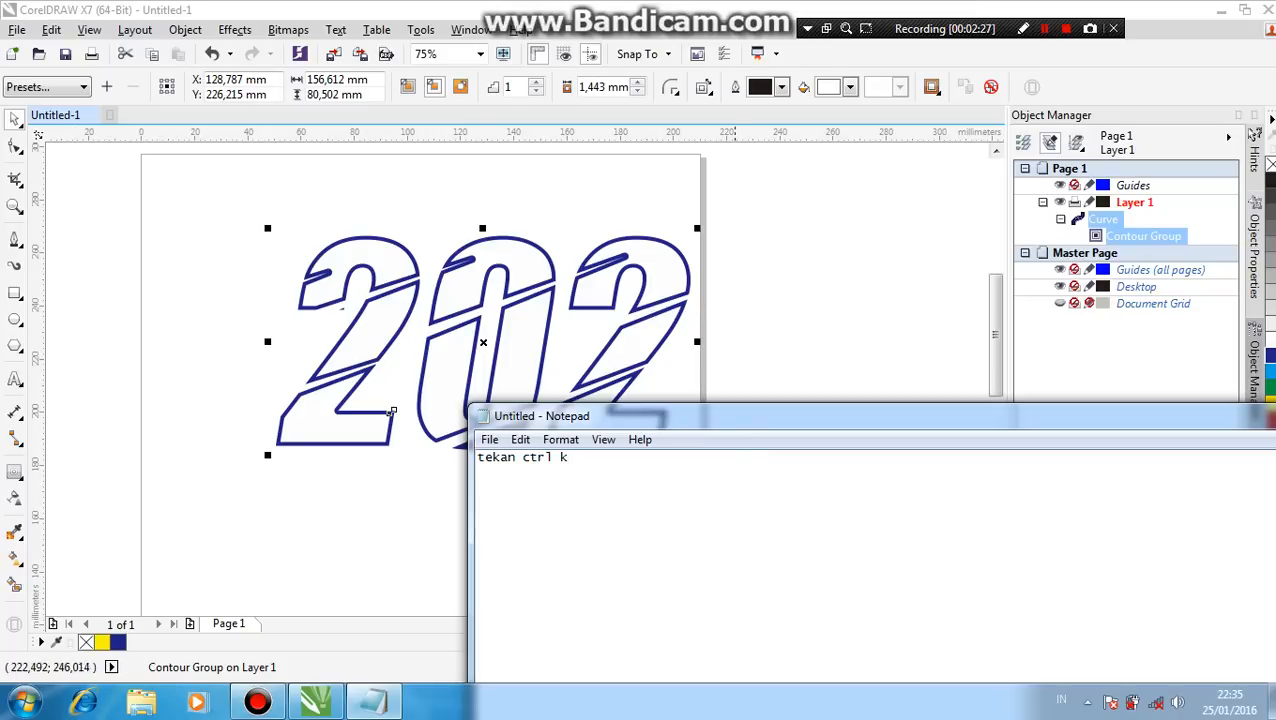
- Switch back to CorelDRAW and break the contour group apart from the 202
click(734, 286)
click(675, 281)
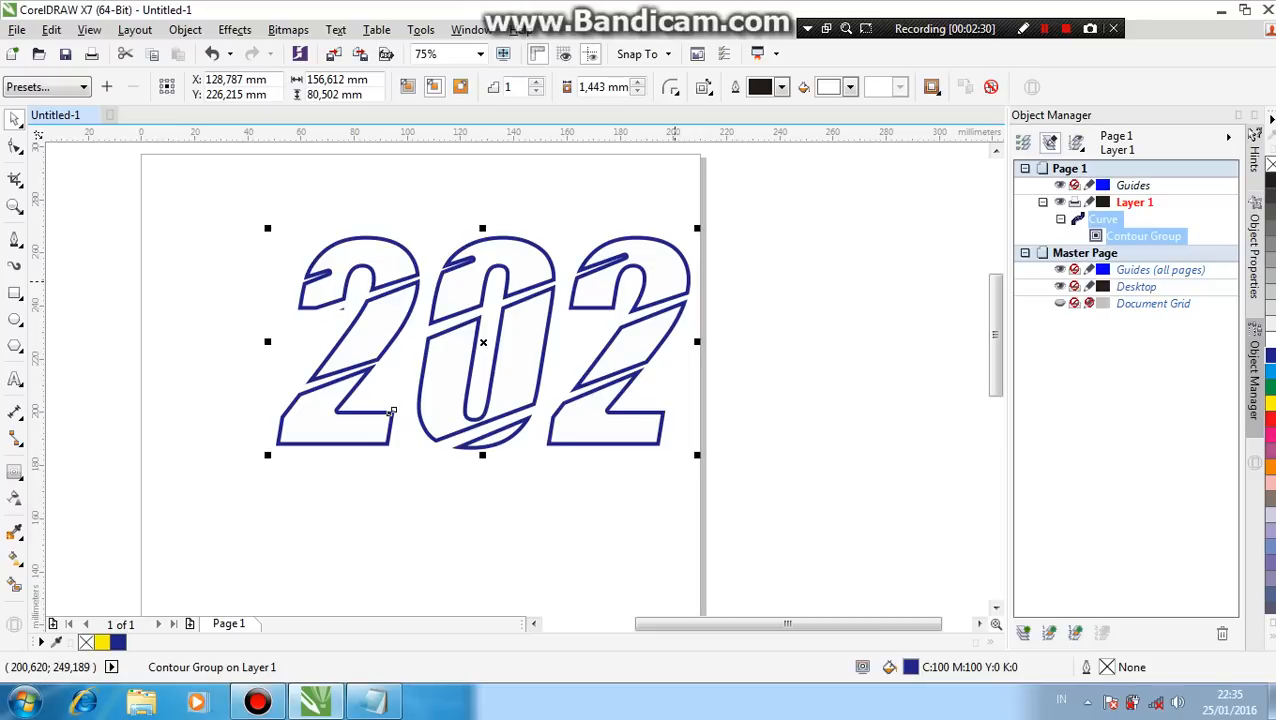
key(ctrl+k)
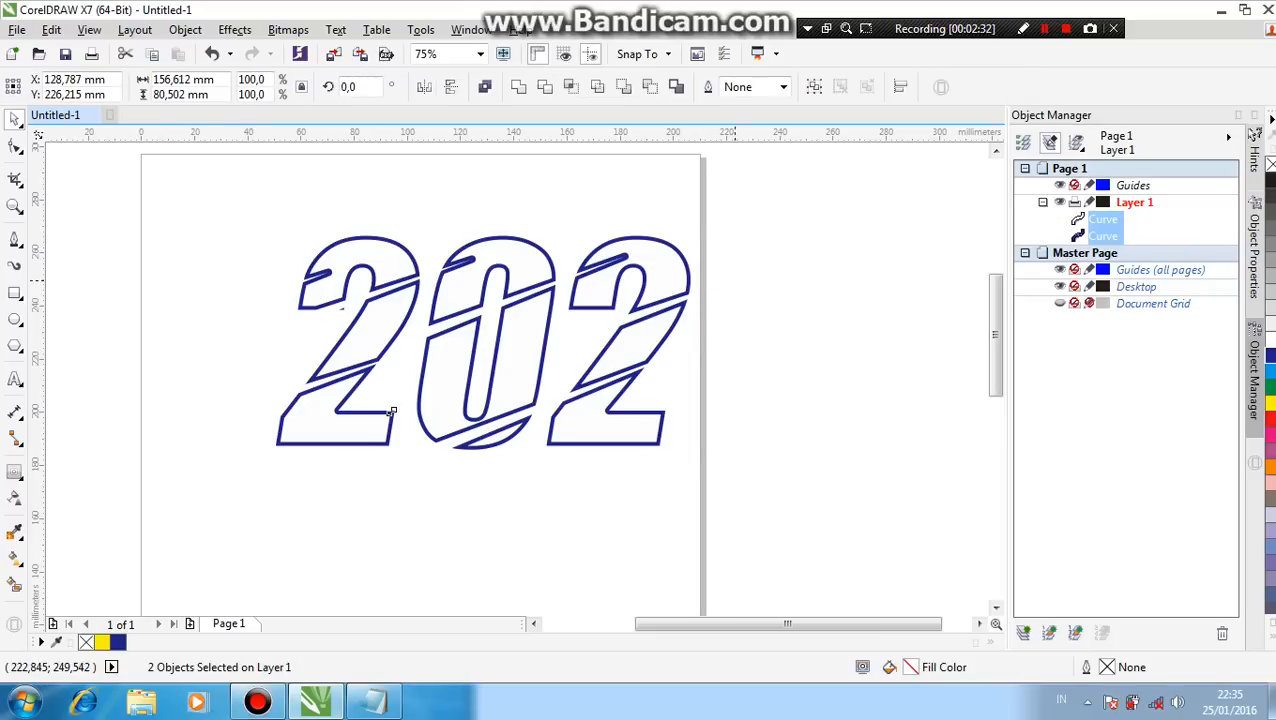
- Try moving the white inner curve off the 202, and undo the move
click(393, 412)
drag(678, 282, 695, 359)
key(ctrl+z)
key(ctrl+z)
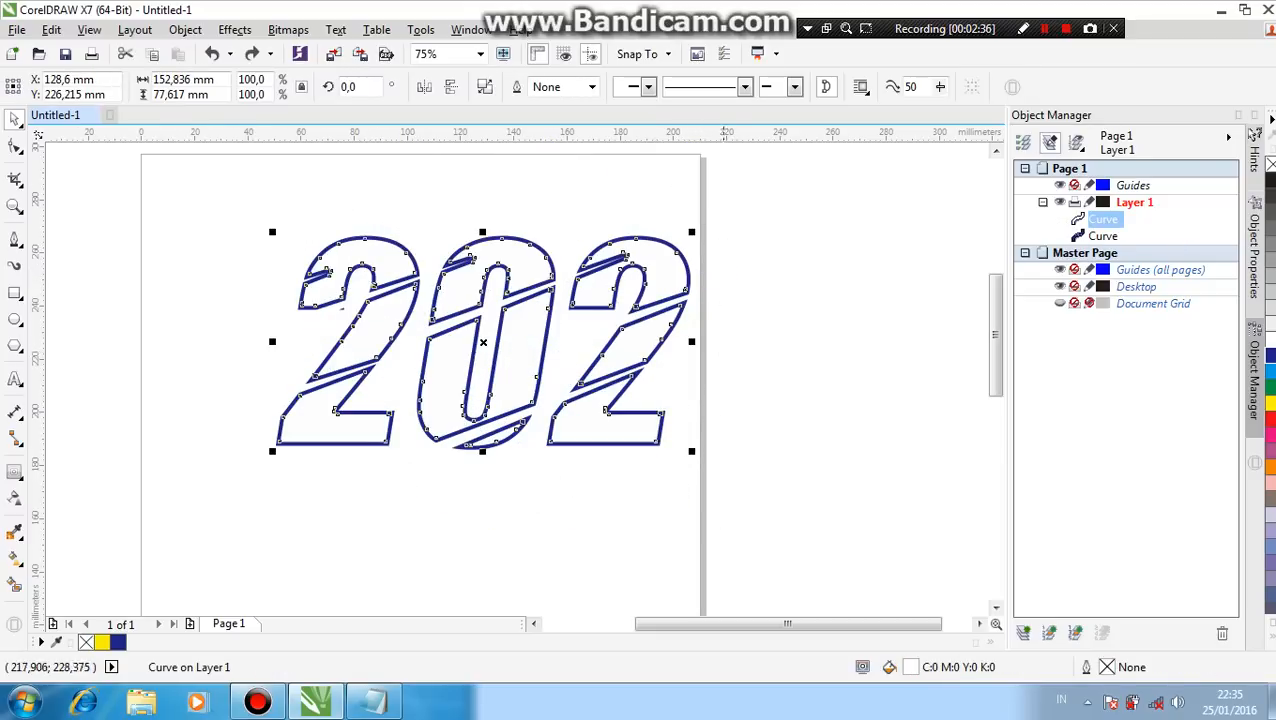
click(722, 336)
scroll(371, 266, up, 1)
click(400, 260)
scroll(408, 258, down, 1)
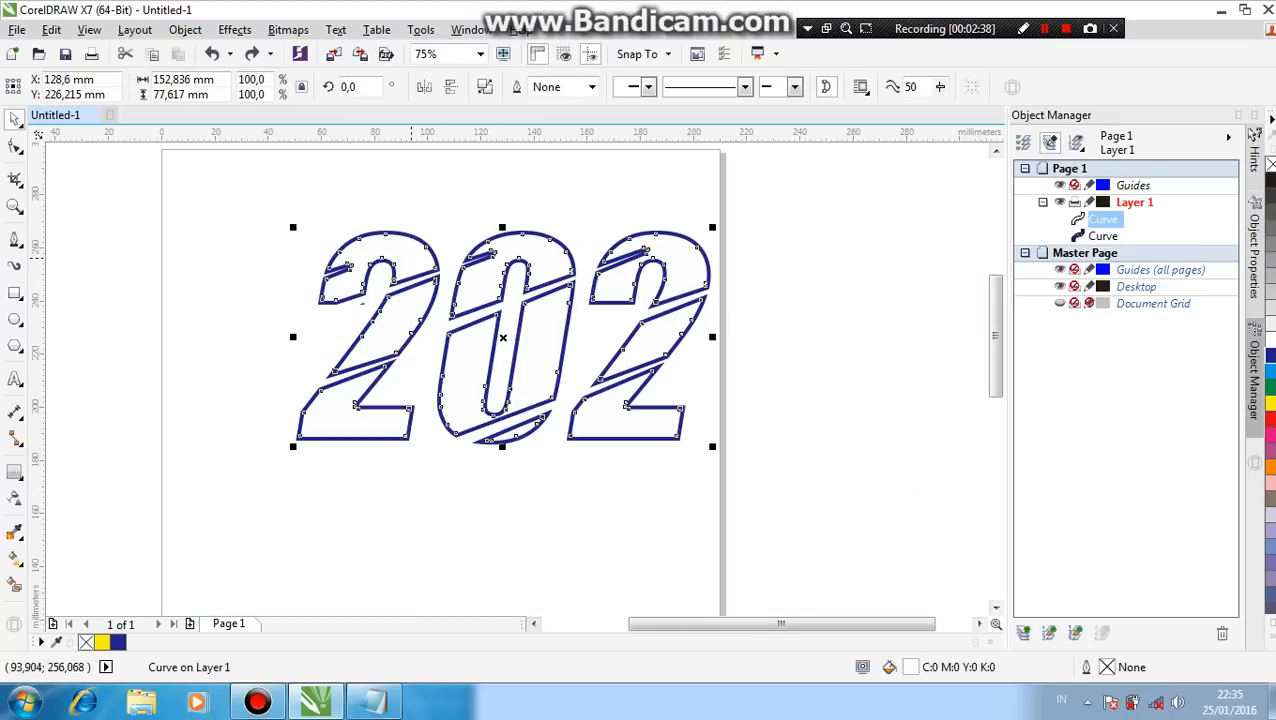
click(374, 701)
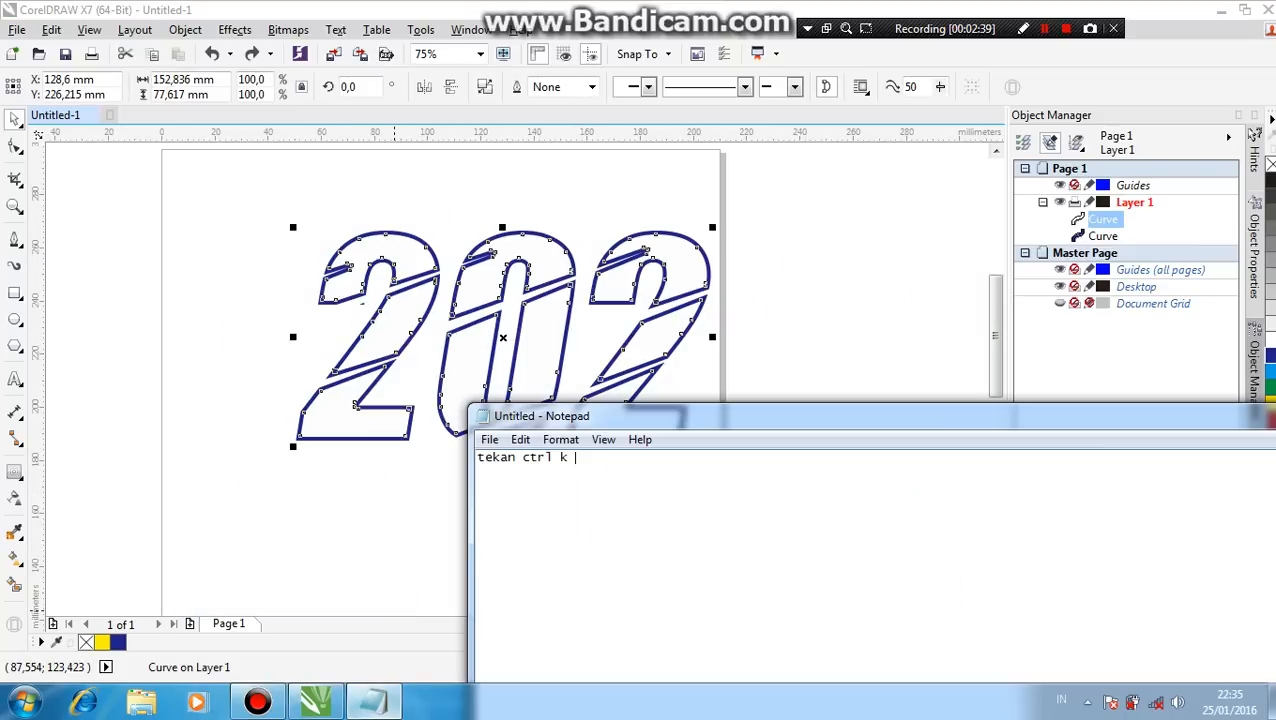
drag(570, 418, 480, 303)
- Break the white inner curve of the 202 apart into separate pieces
click(763, 247)
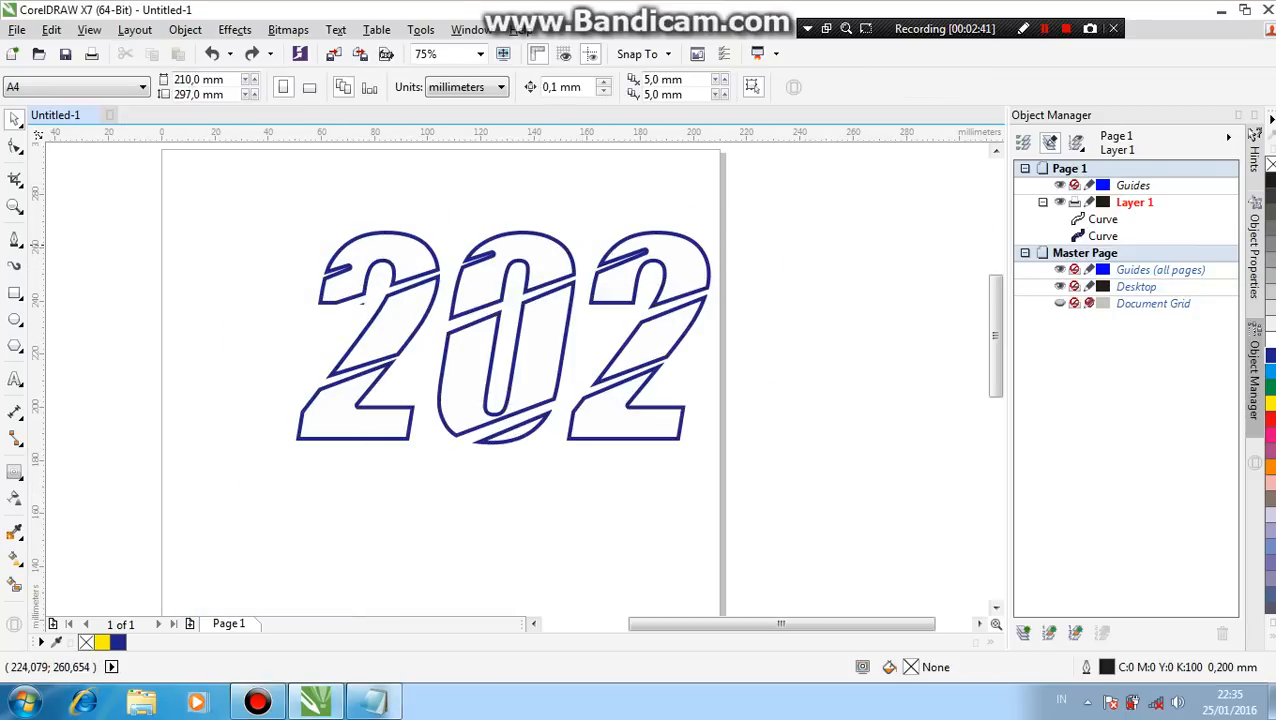
click(673, 247)
key(ctrl+k)
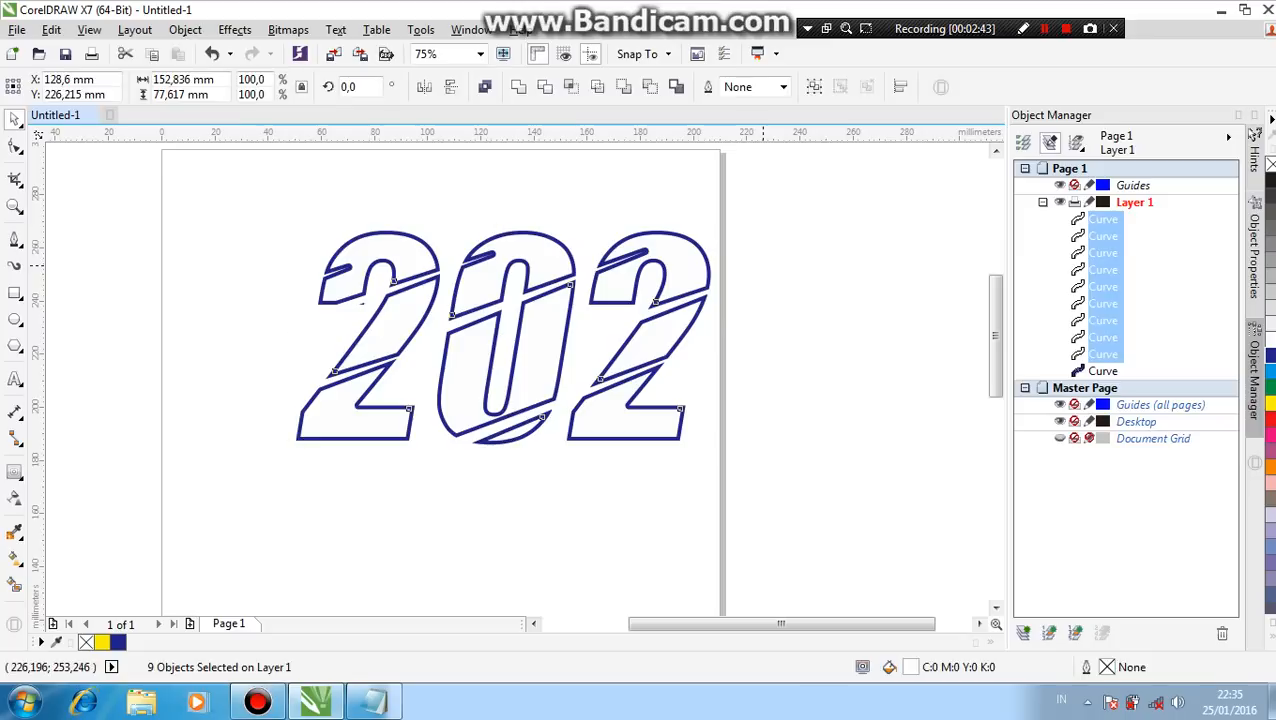
click(770, 267)
- Try pulling the white inner pieces of the last 2 away from it, and undo the moves
drag(690, 279, 703, 226)
drag(672, 331, 749, 327)
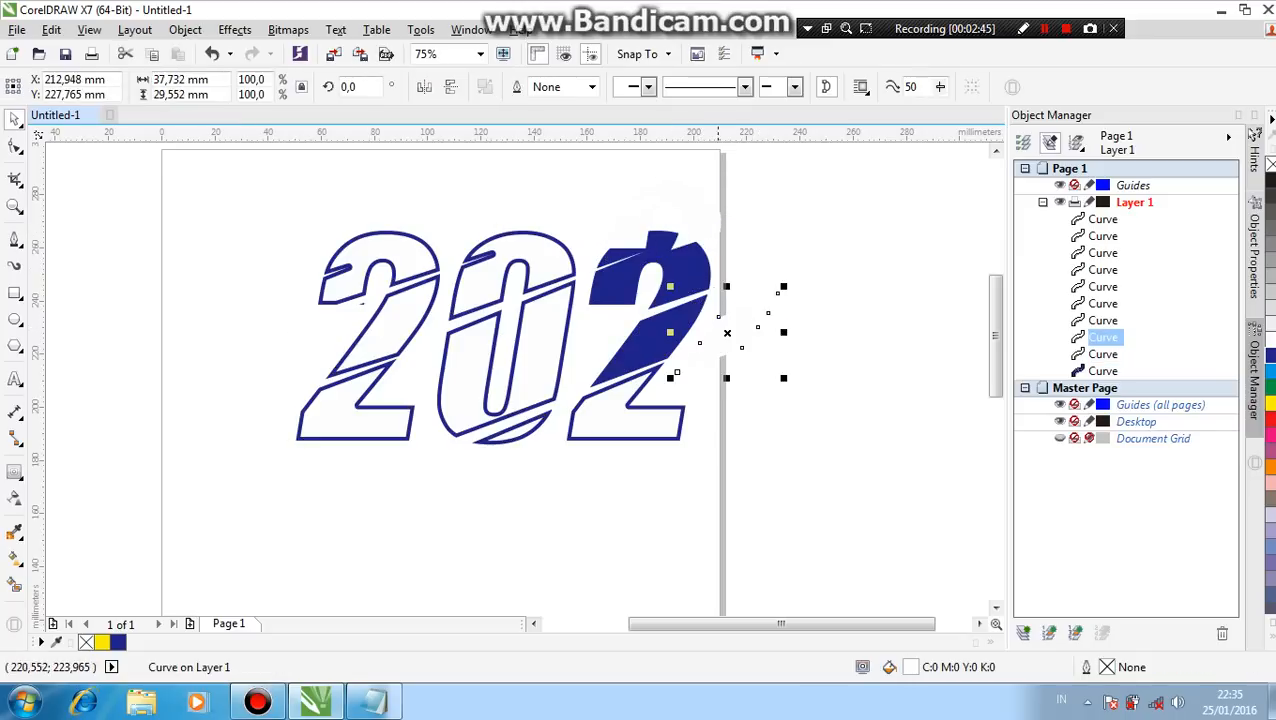
drag(636, 415, 719, 424)
key(ctrl+z)
key(ctrl+z)
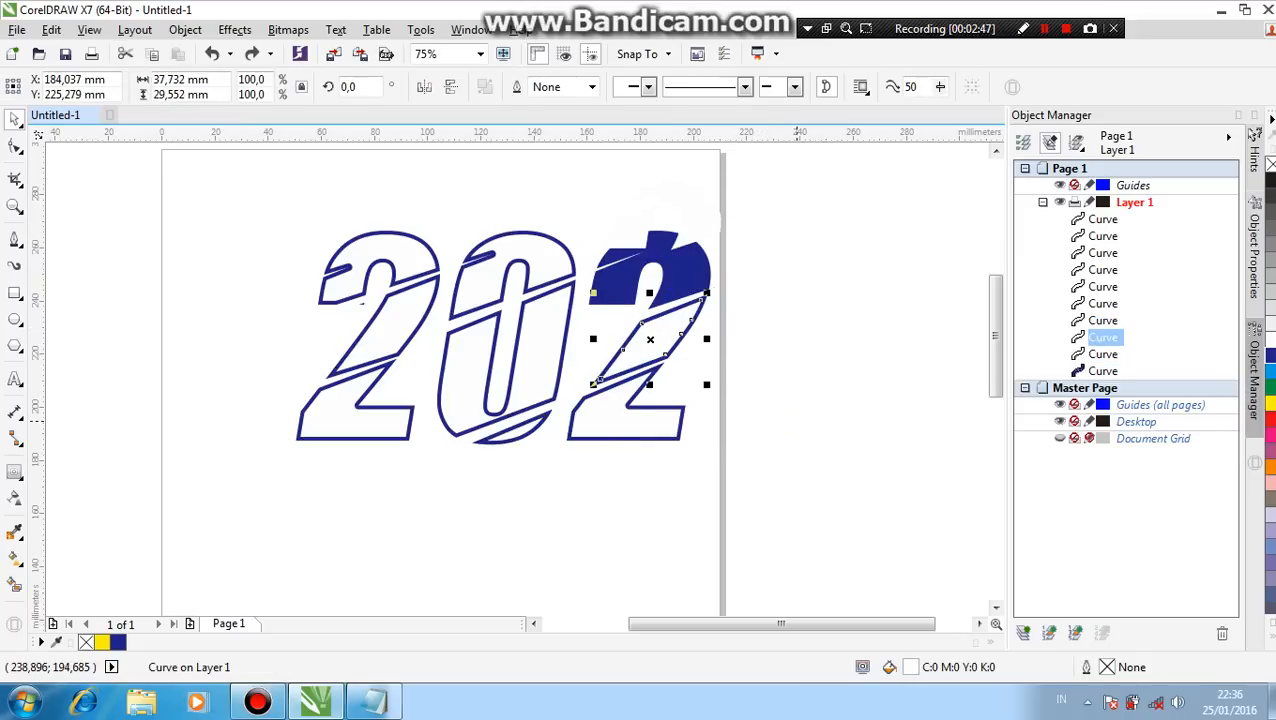
key(ctrl+z)
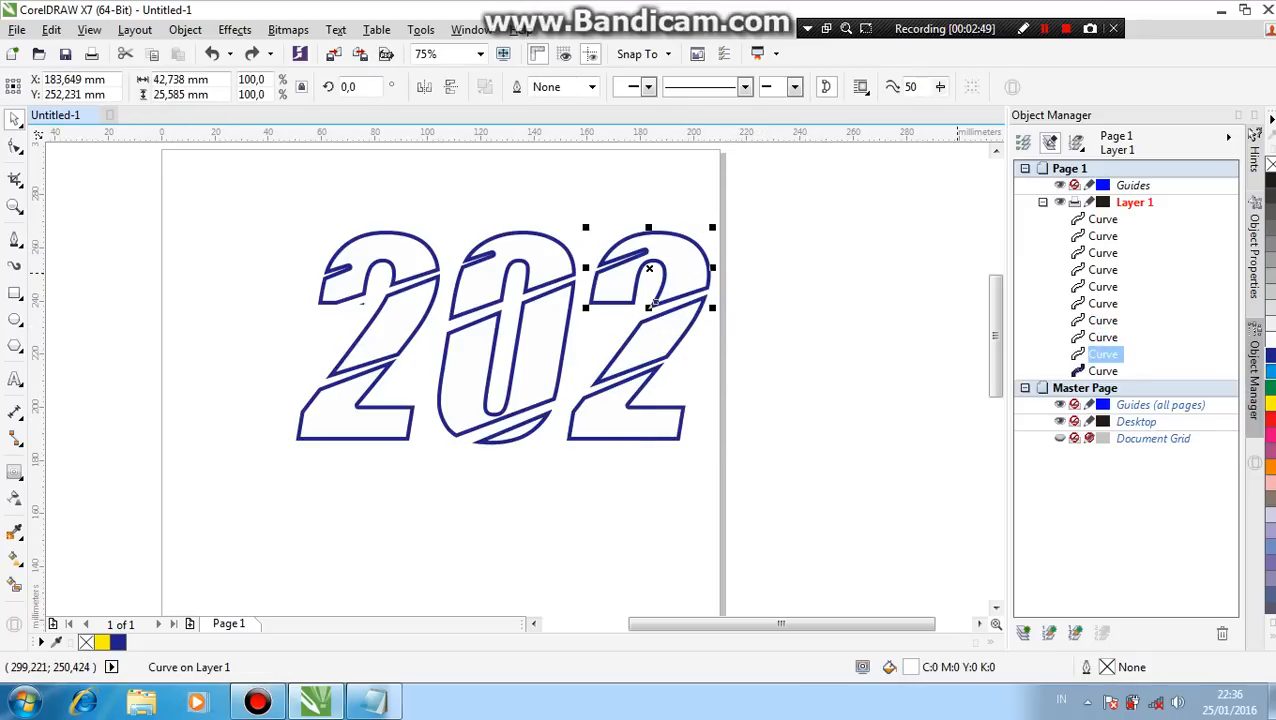
- Fill all nine white inner pieces of the 202 with cyan (C:100 M:0 Y:0 K:0)
click(1271, 371)
click(657, 334)
shift+click(620, 408)
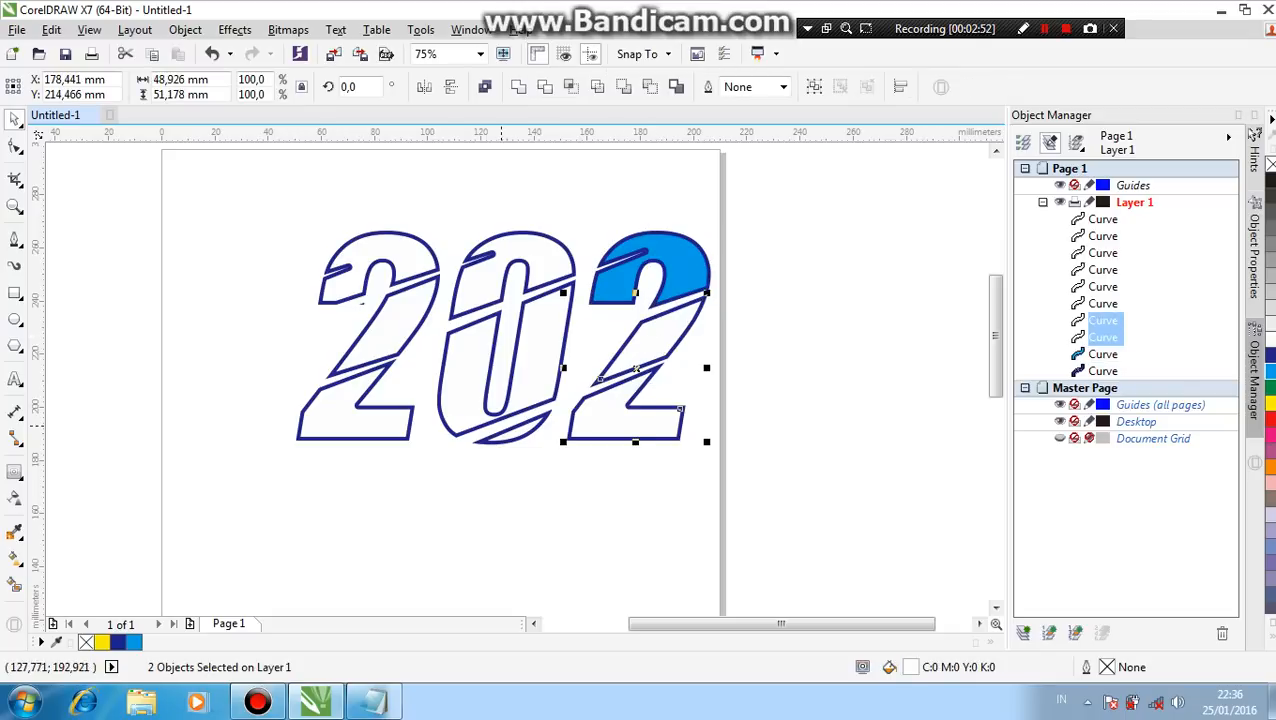
click(1103, 337)
shift+click(1103, 219)
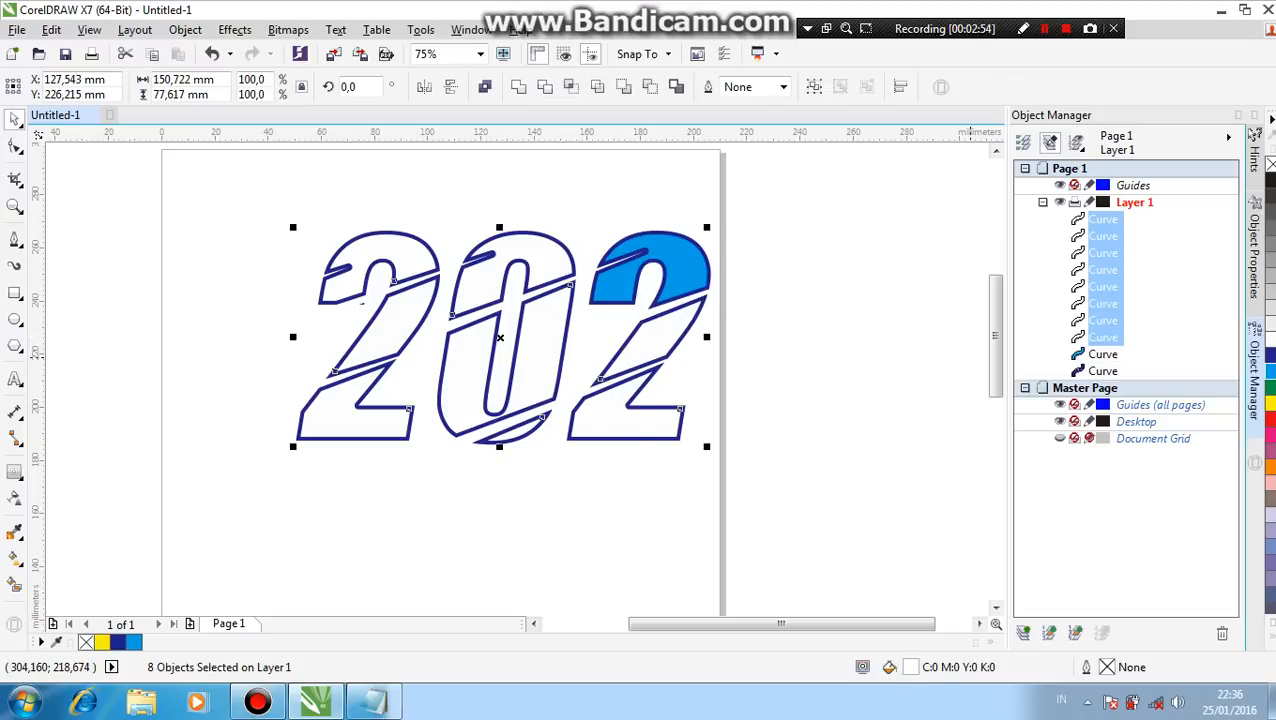
click(1271, 371)
click(845, 340)
- Apply a linear transparency at about -75° to the first 2's upper cyan piece, starting well above and left of the digit
click(346, 253)
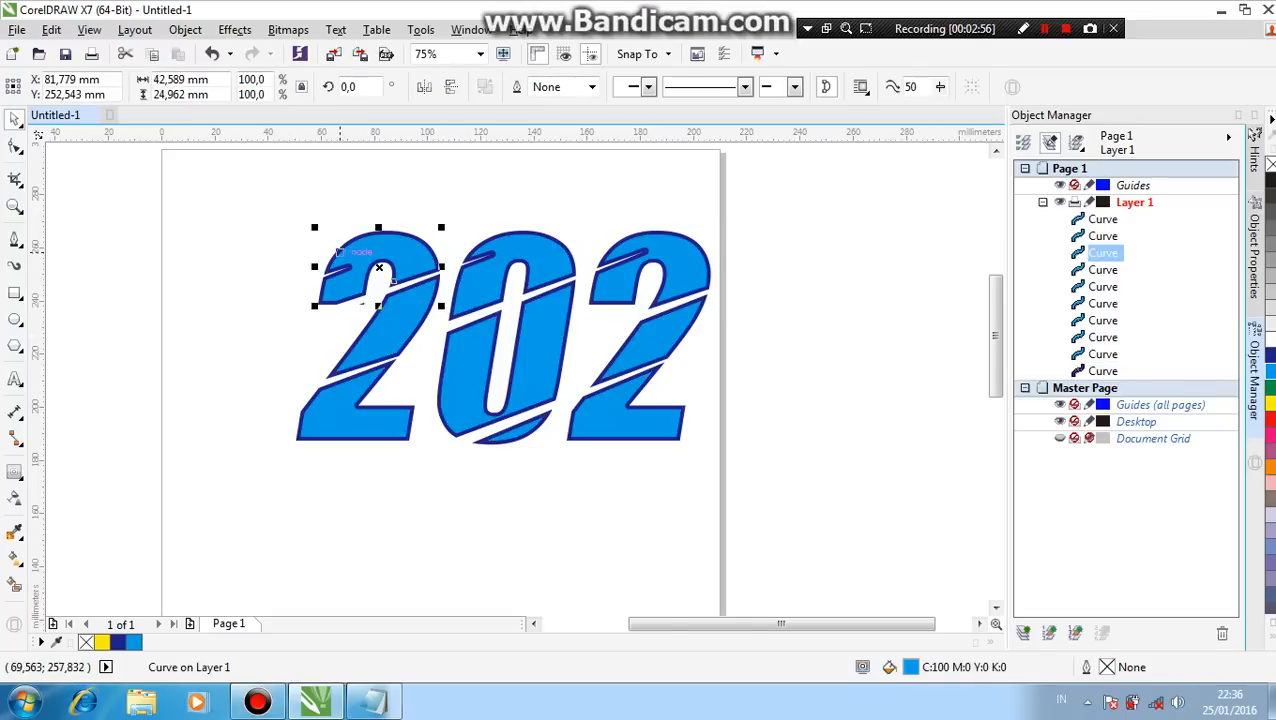
scroll(346, 253, up, 1)
scroll(410, 281, up, 1)
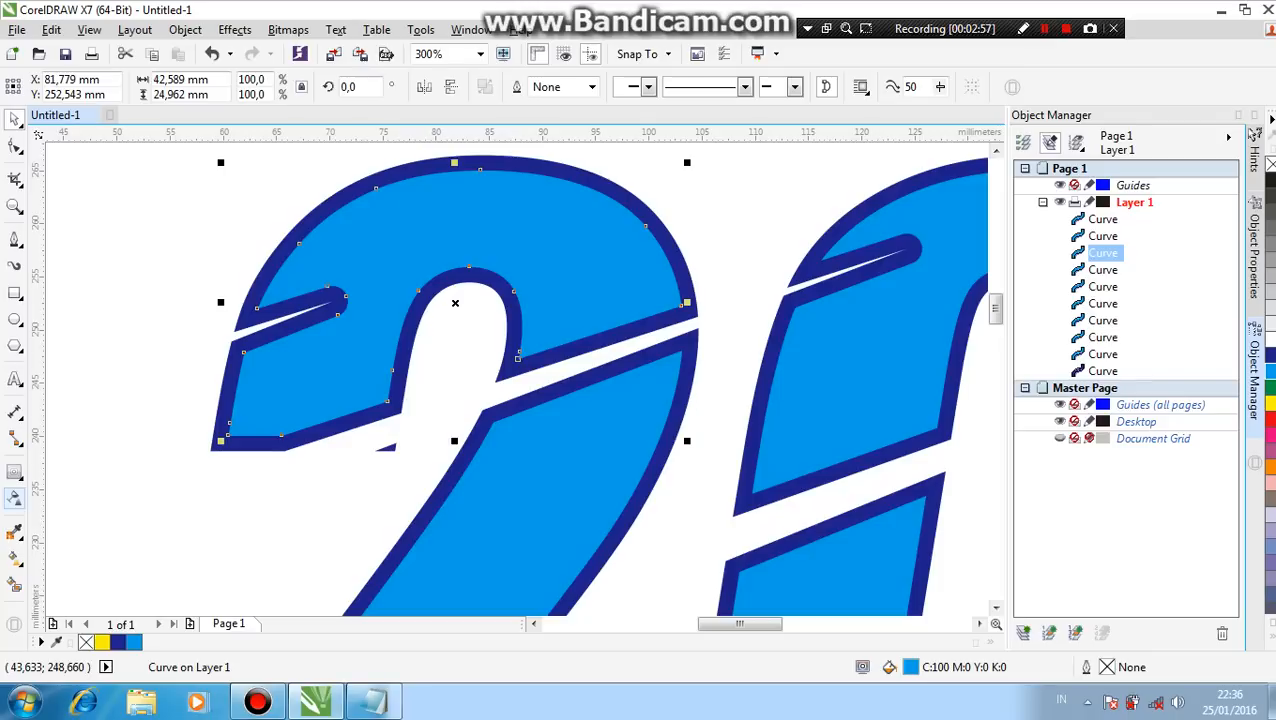
key(g)
drag(308, 177, 399, 384)
scroll(443, 375, down, 2)
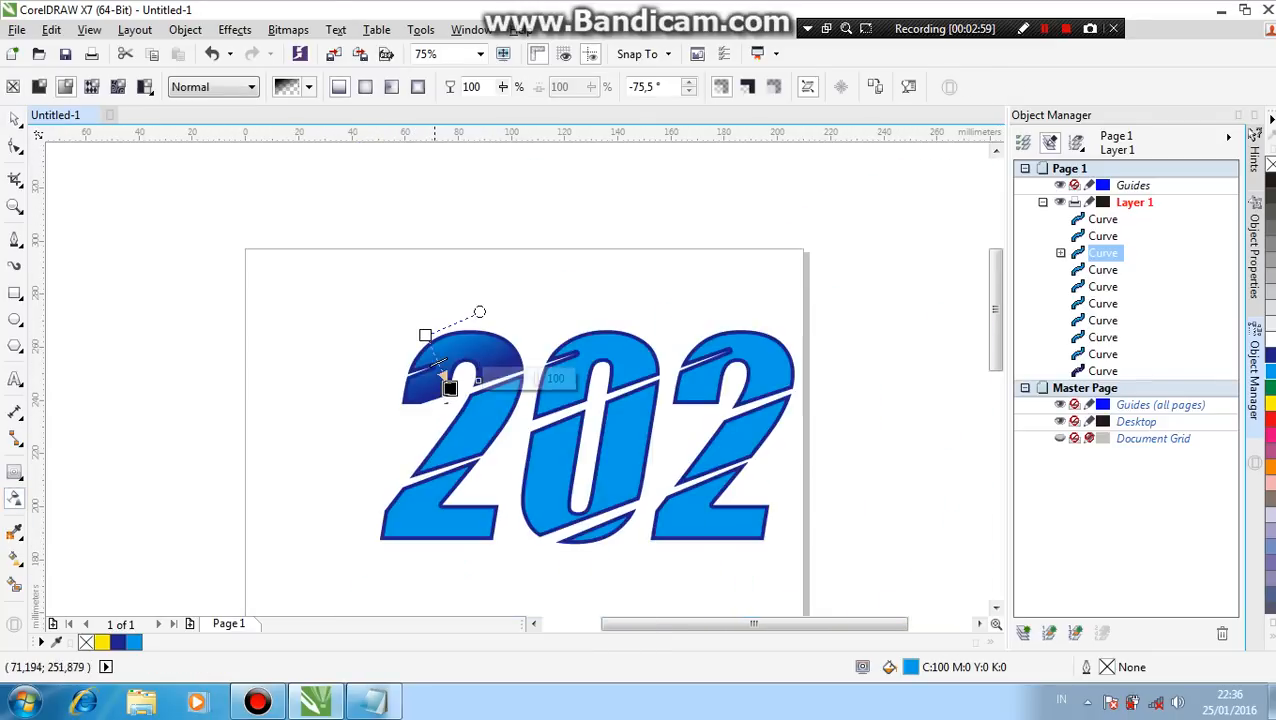
scroll(433, 352, up, 1)
drag(419, 319, 382, 246)
scroll(518, 382, down, 1)
scroll(508, 402, up, 1)
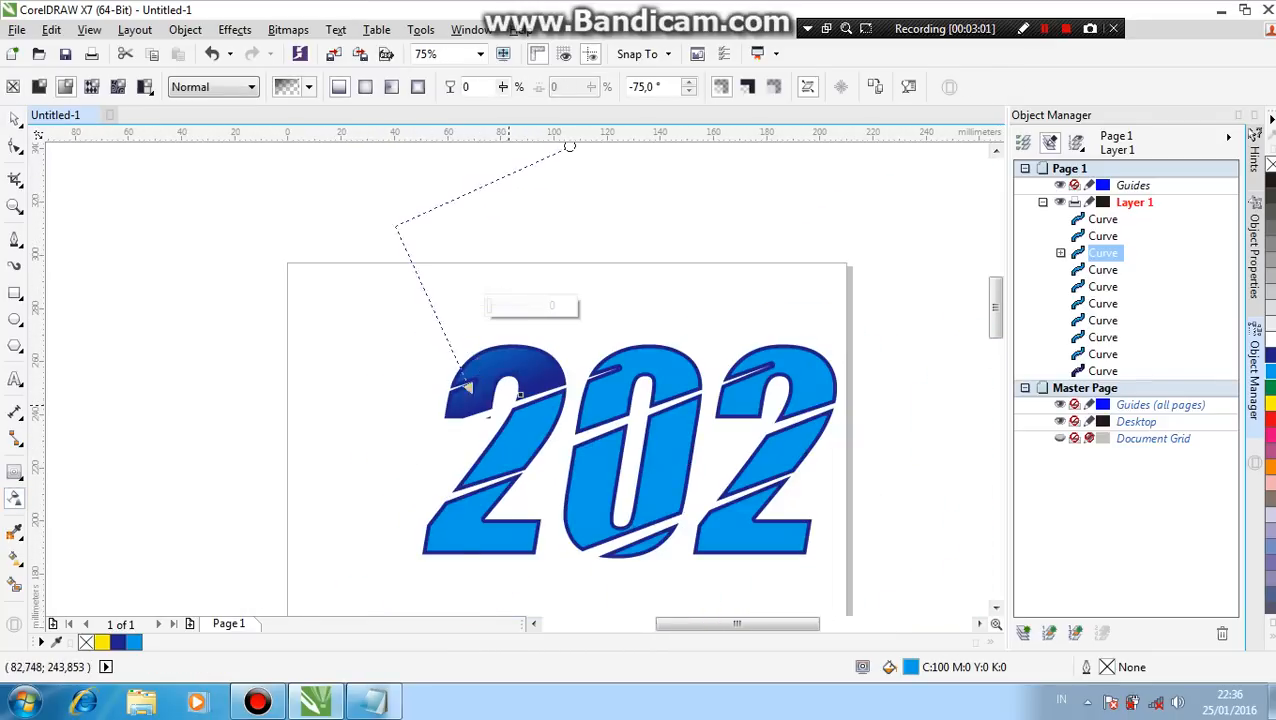
- Apply a downward-fading linear transparency to the first 2's middle cyan piece, with its start extended up and left beyond the piece
scroll(509, 405, up, 2)
click(556, 449)
scroll(543, 303, down, 2)
scroll(555, 373, up, 1)
drag(488, 271, 518, 375)
drag(487, 271, 439, 179)
scroll(527, 281, down, 1)
- Apply a linear transparency at about -74° to the first 2's bottom cyan piece, fading toward its base
click(475, 388)
scroll(475, 388, up, 1)
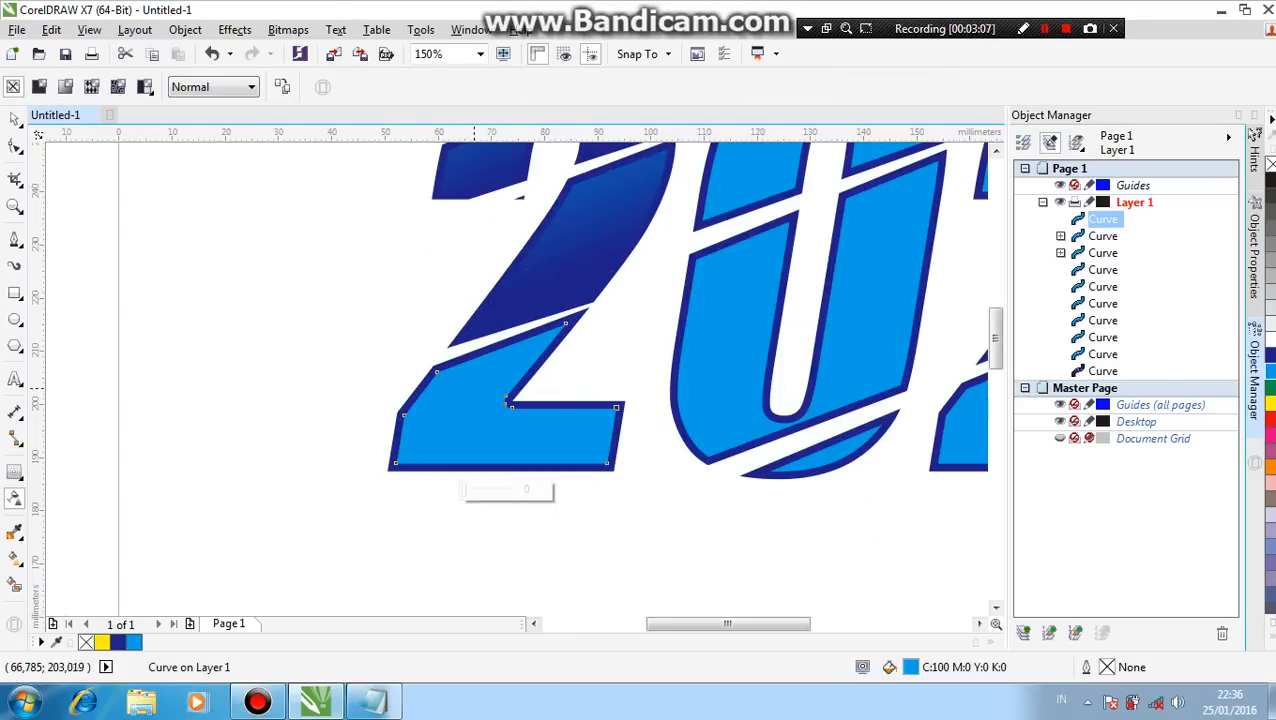
drag(428, 340, 470, 438)
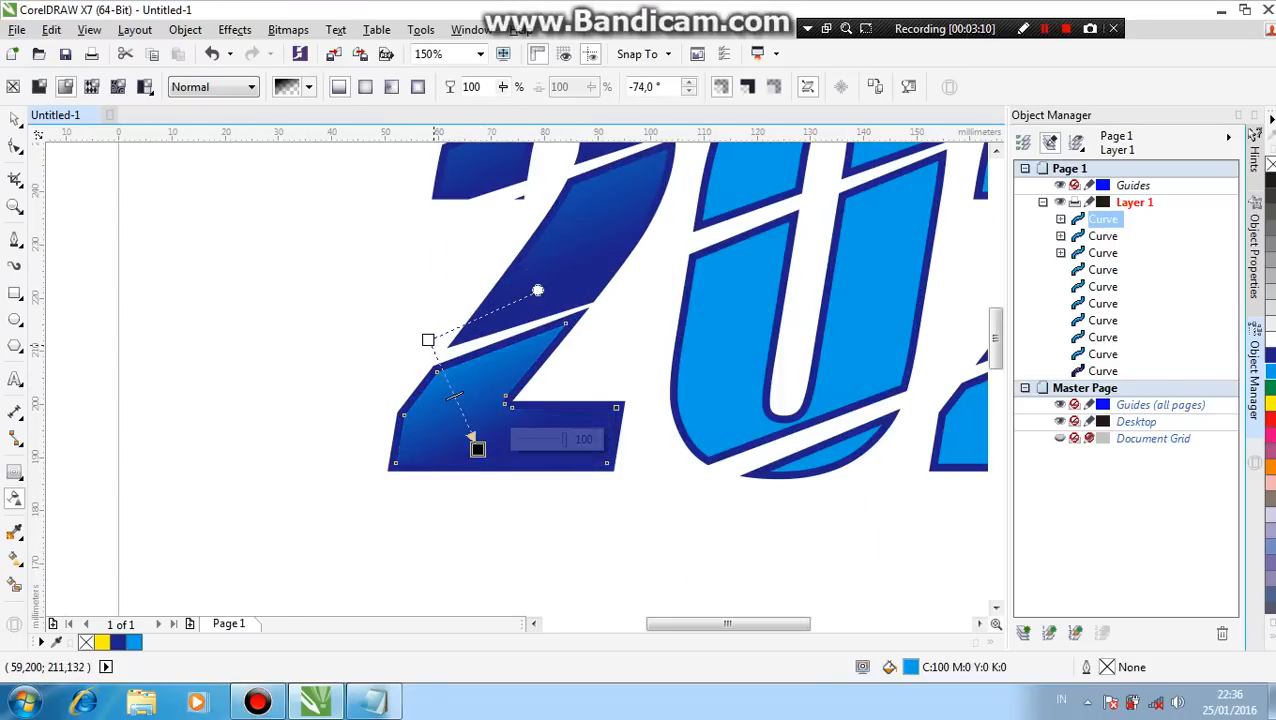
scroll(473, 441, down, 1)
- Apply downward-fading linear transparencies to the 0's three cyan pieces, at about -69° on the middle one and -77° on the bottom one
click(575, 392)
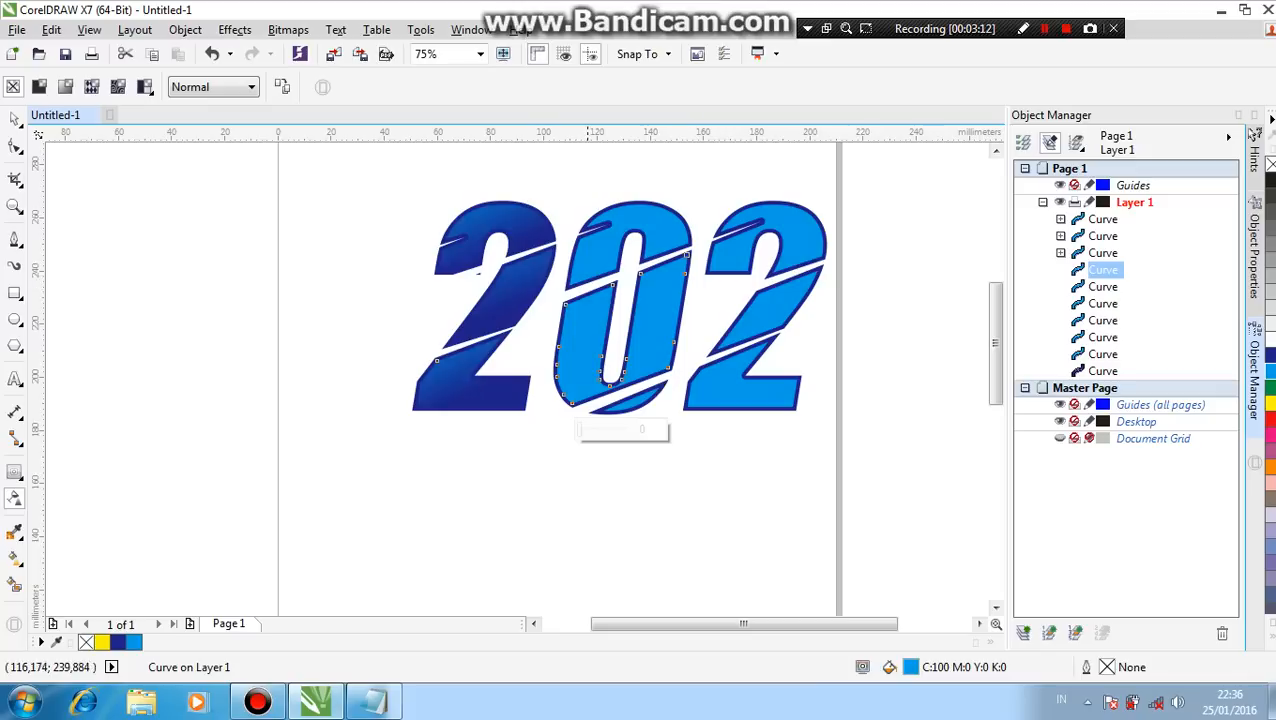
click(594, 228)
drag(571, 169, 620, 368)
click(592, 280)
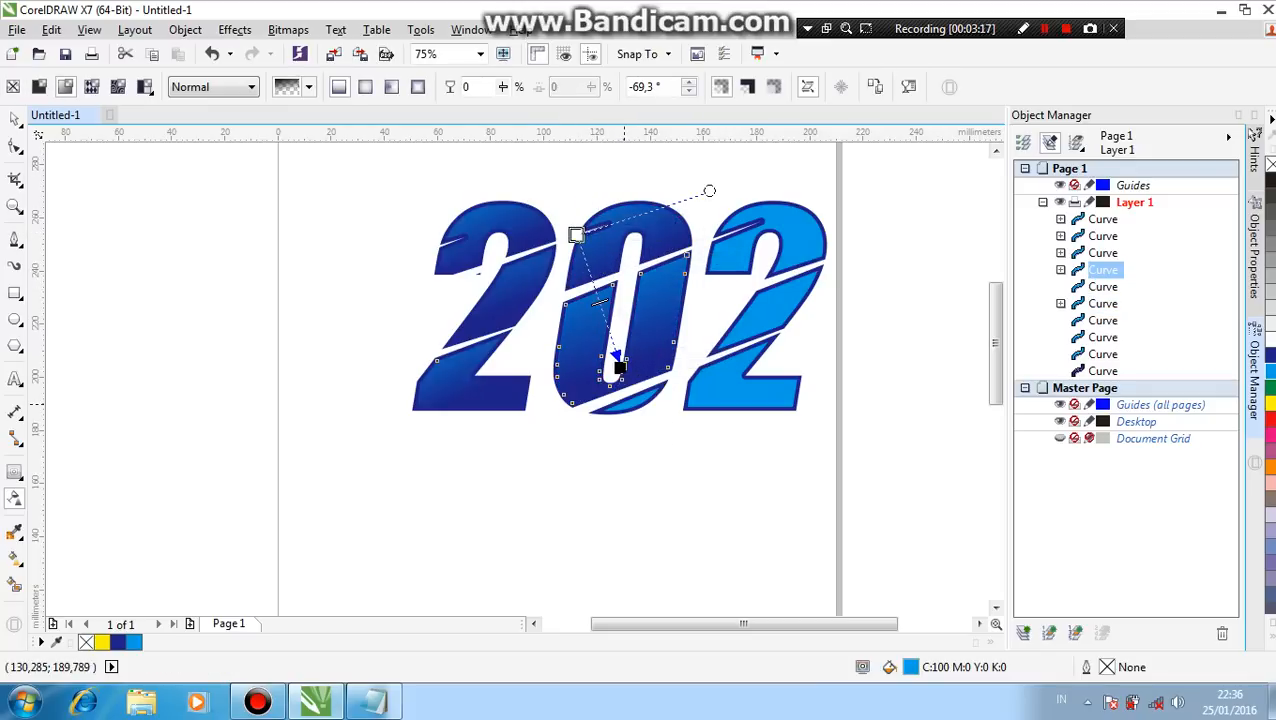
click(601, 378)
drag(613, 376, 624, 411)
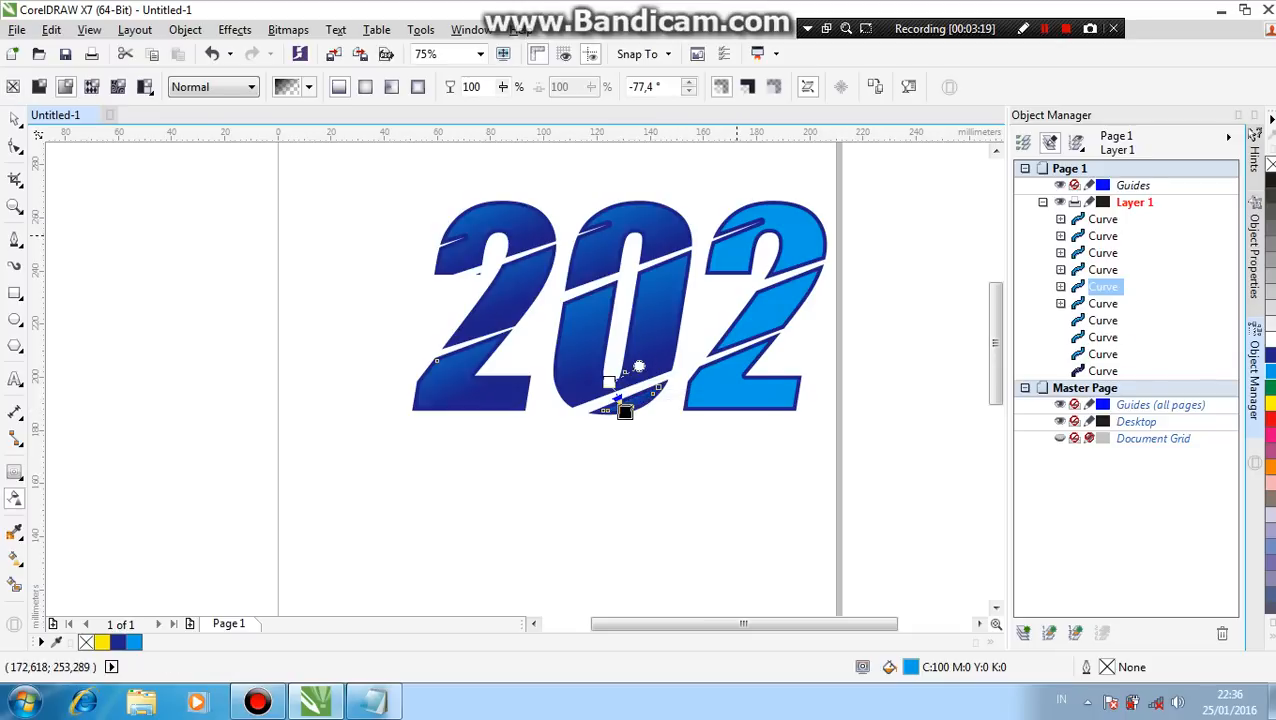
- Apply downward-fading linear transparencies to the last 2's three cyan pieces, at about -74° on the bottom one, and deselect everything
click(736, 237)
drag(716, 167, 731, 410)
click(746, 276)
click(741, 370)
drag(702, 324, 683, 308)
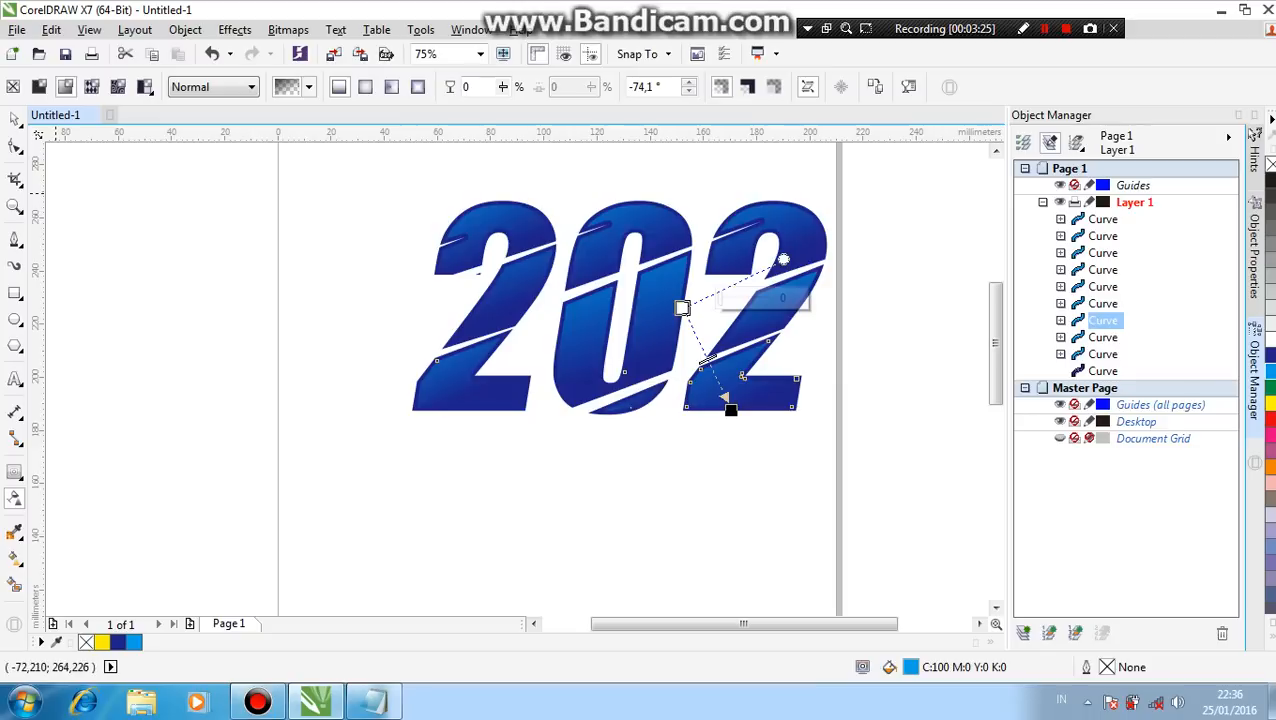
click(14, 119)
click(330, 188)
scroll(566, 287, down, 1)
scroll(638, 254, up, 2)
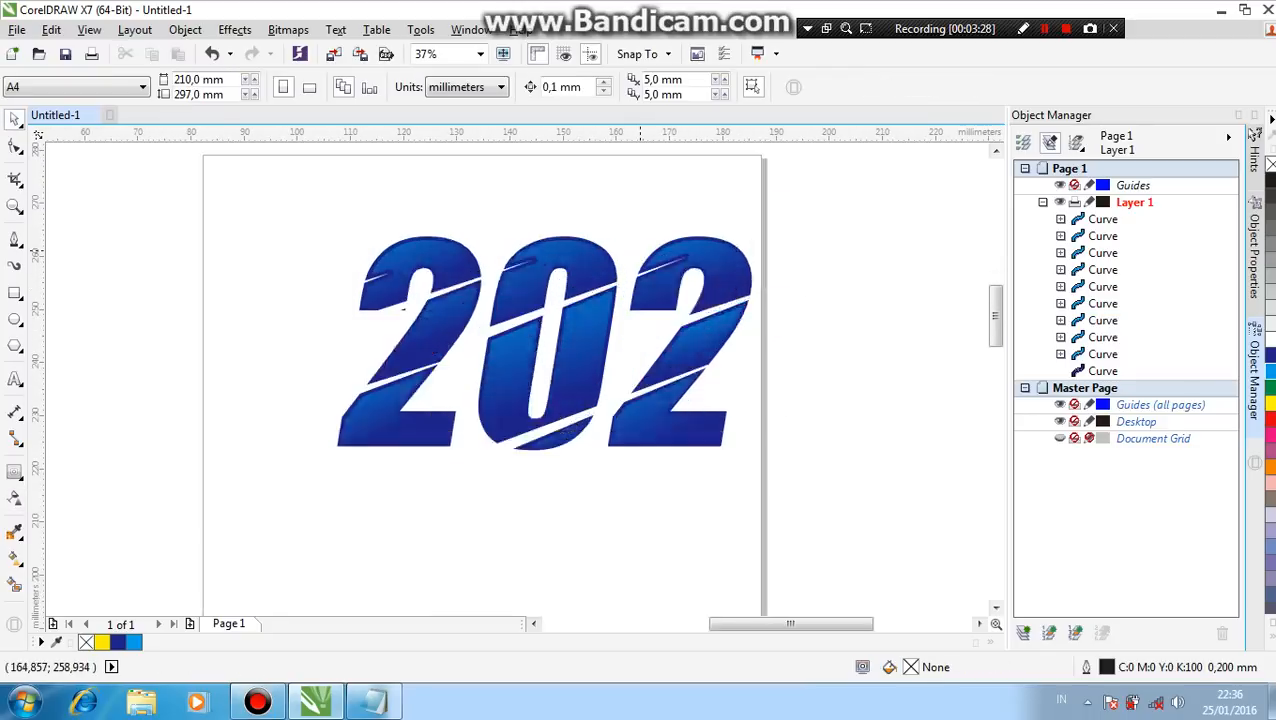
- Add a one-step outside contour of about 3.1 mm to the dark blue 202 curve
click(574, 252)
scroll(592, 241, down, 1)
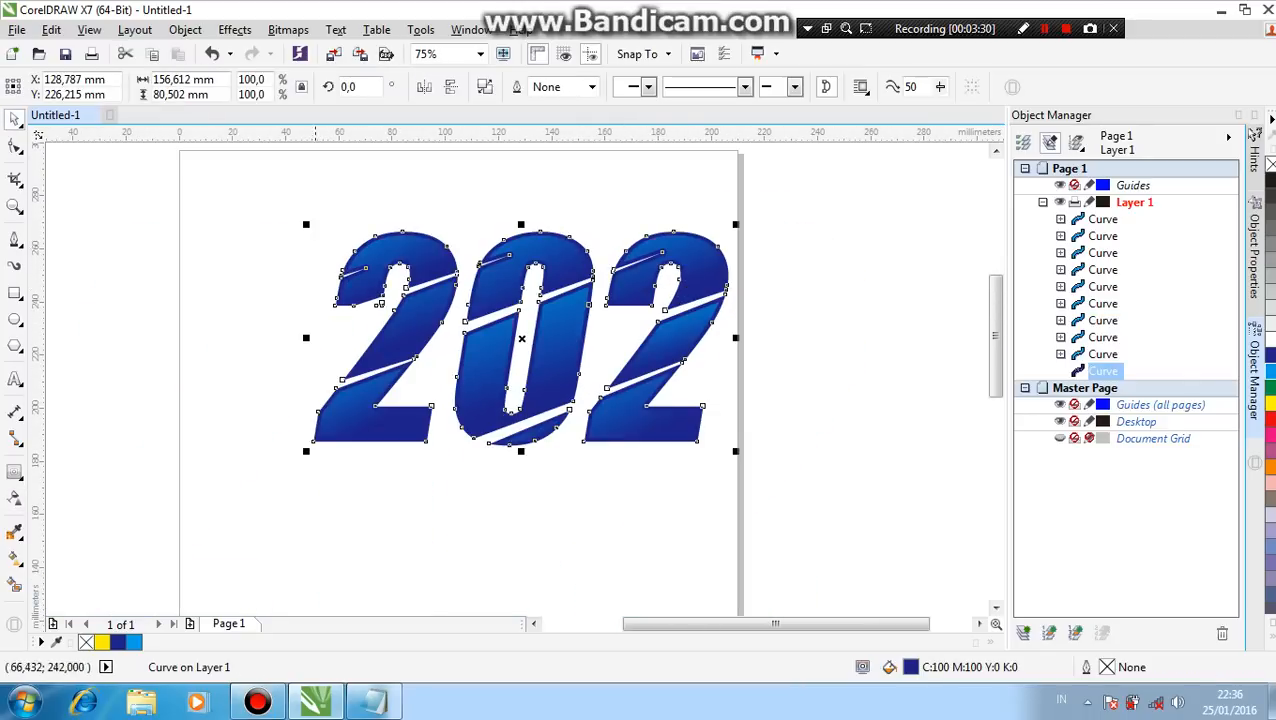
click(14, 472)
scroll(312, 434, up, 1)
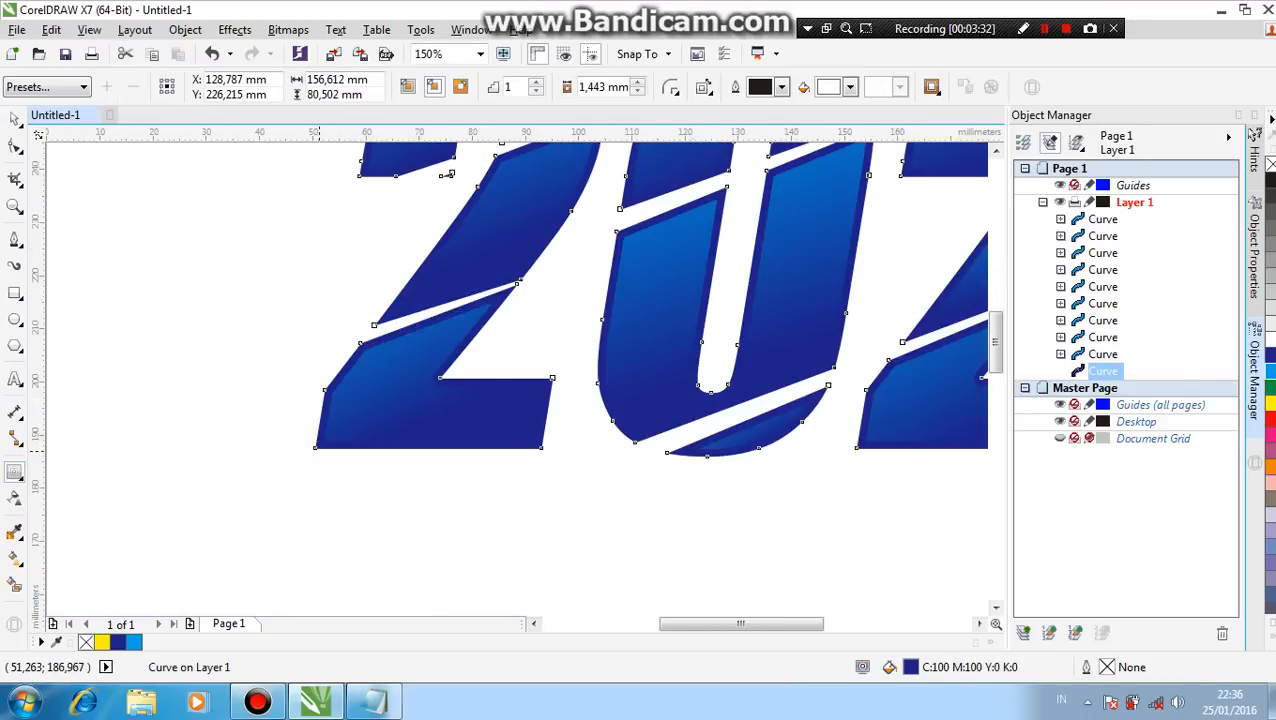
drag(449, 174, 278, 241)
drag(445, 173, 309, 238)
scroll(320, 343, down, 1)
key(space)
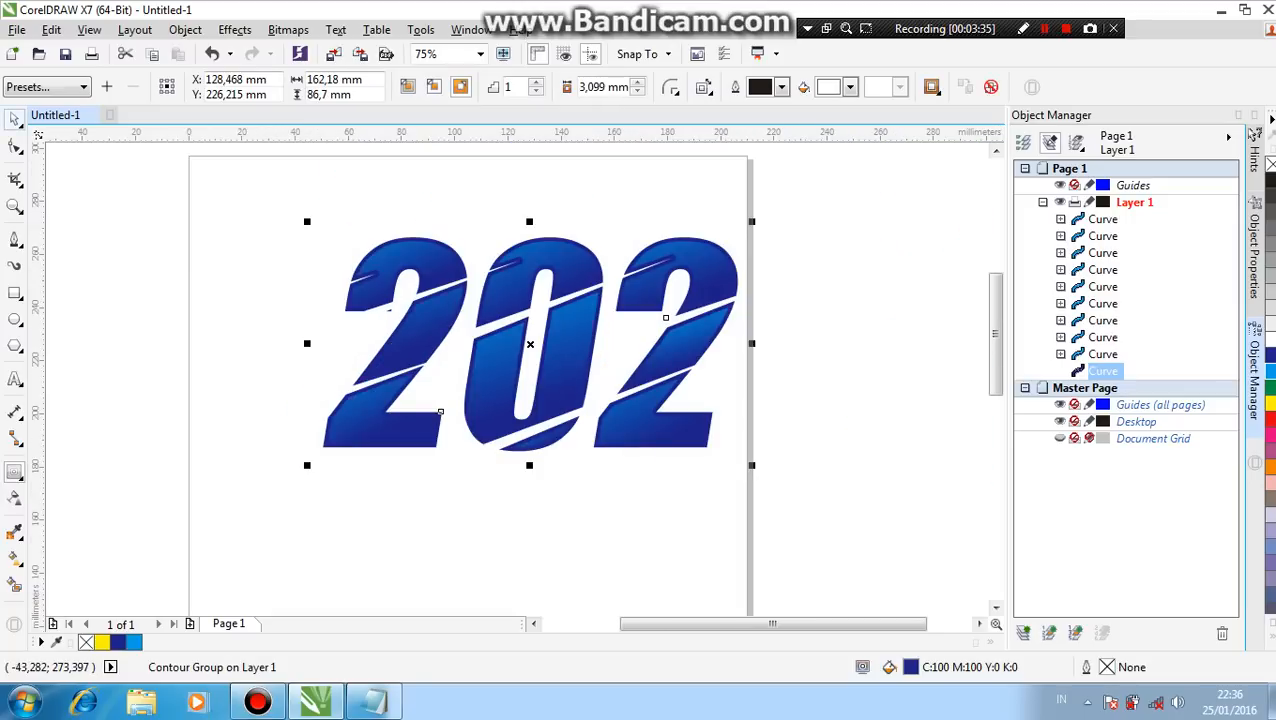
- Bring up the Notepad note, return to CorelDRAW, and break the contour apart from the dark blue 202 curve
key(alt+Tab)
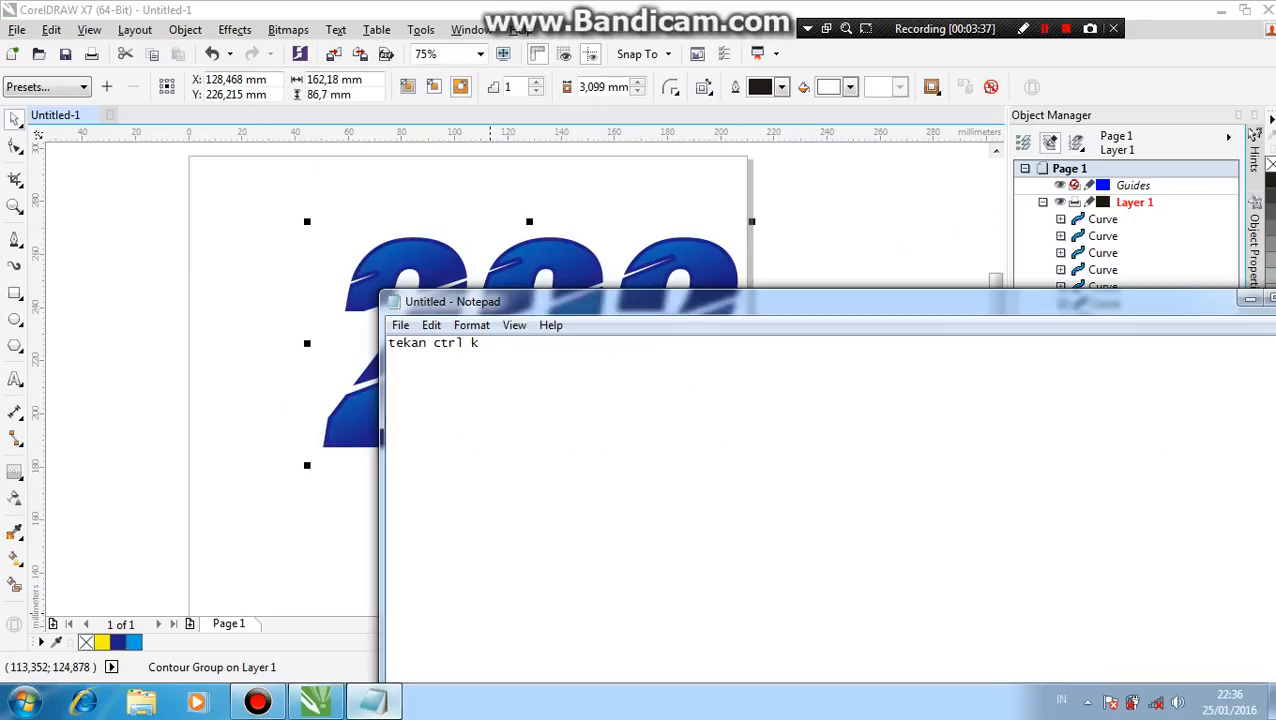
key(alt+Tab)
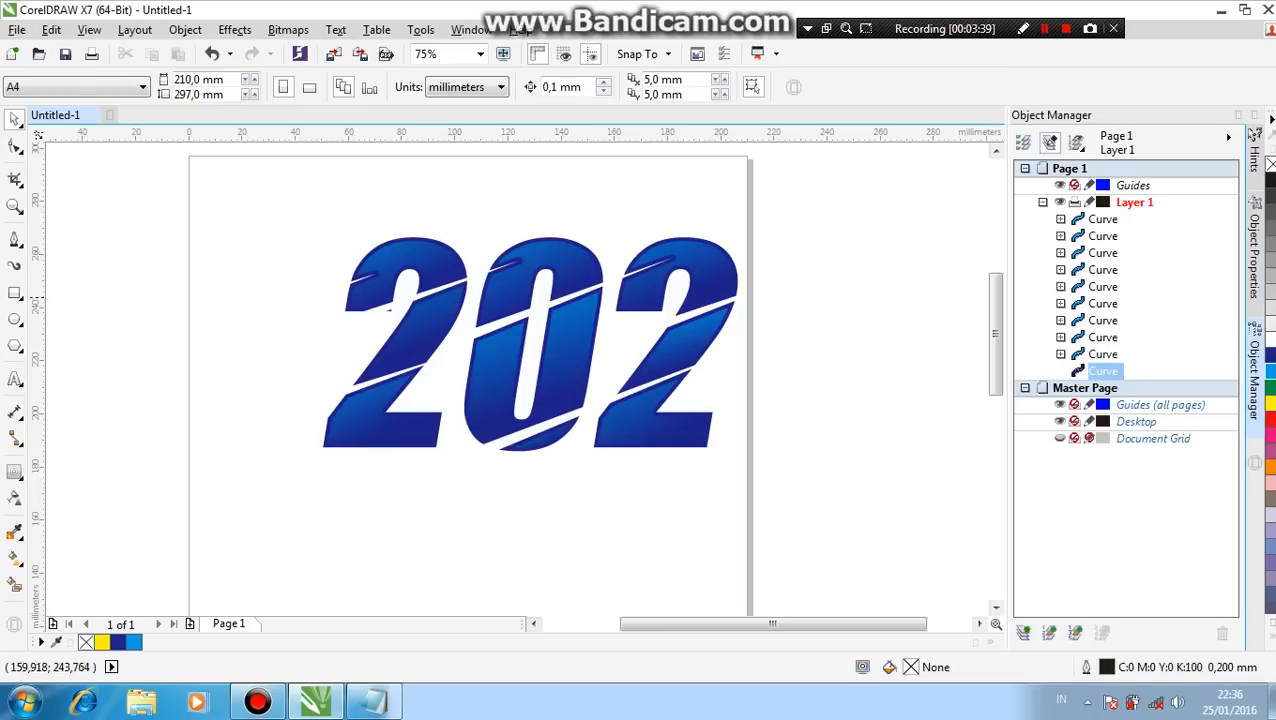
click(675, 237)
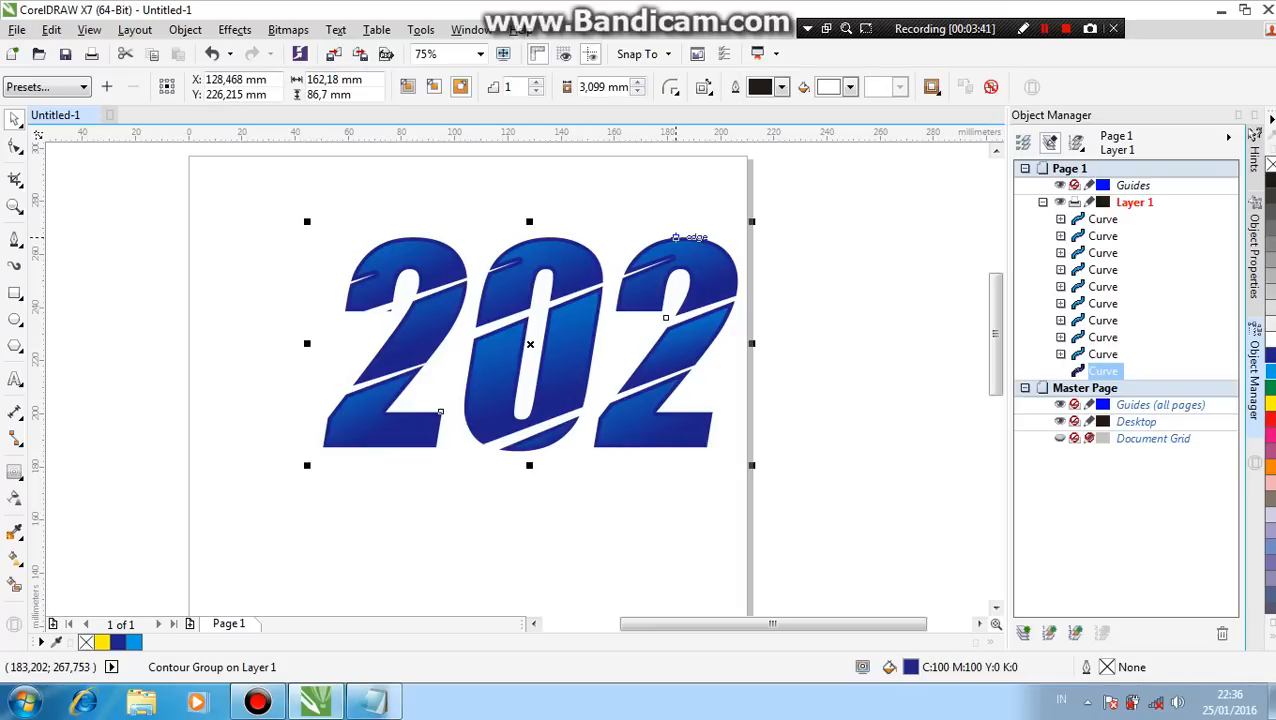
key(ctrl+k)
key(Escape)
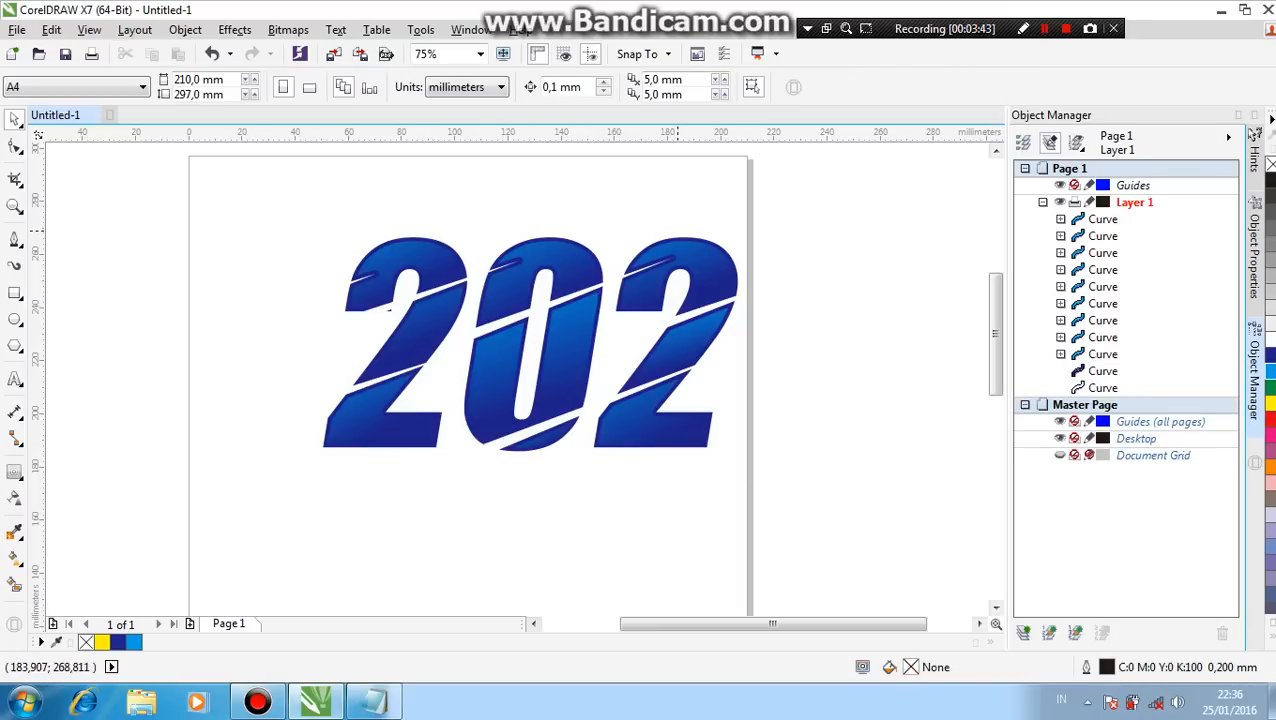
- Fill the separated contour curve behind the 202 with yellow, keeping it in its original position, and deselect it
drag(678, 232, 691, 203)
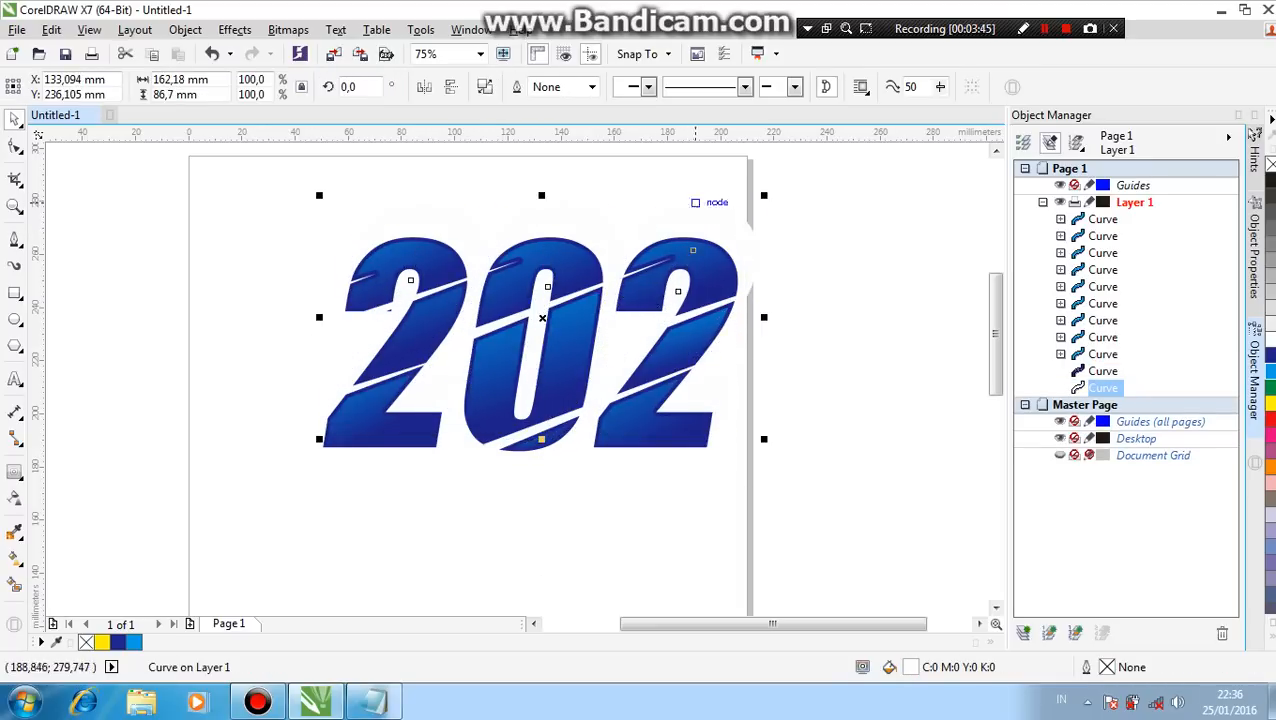
key(ctrl+z)
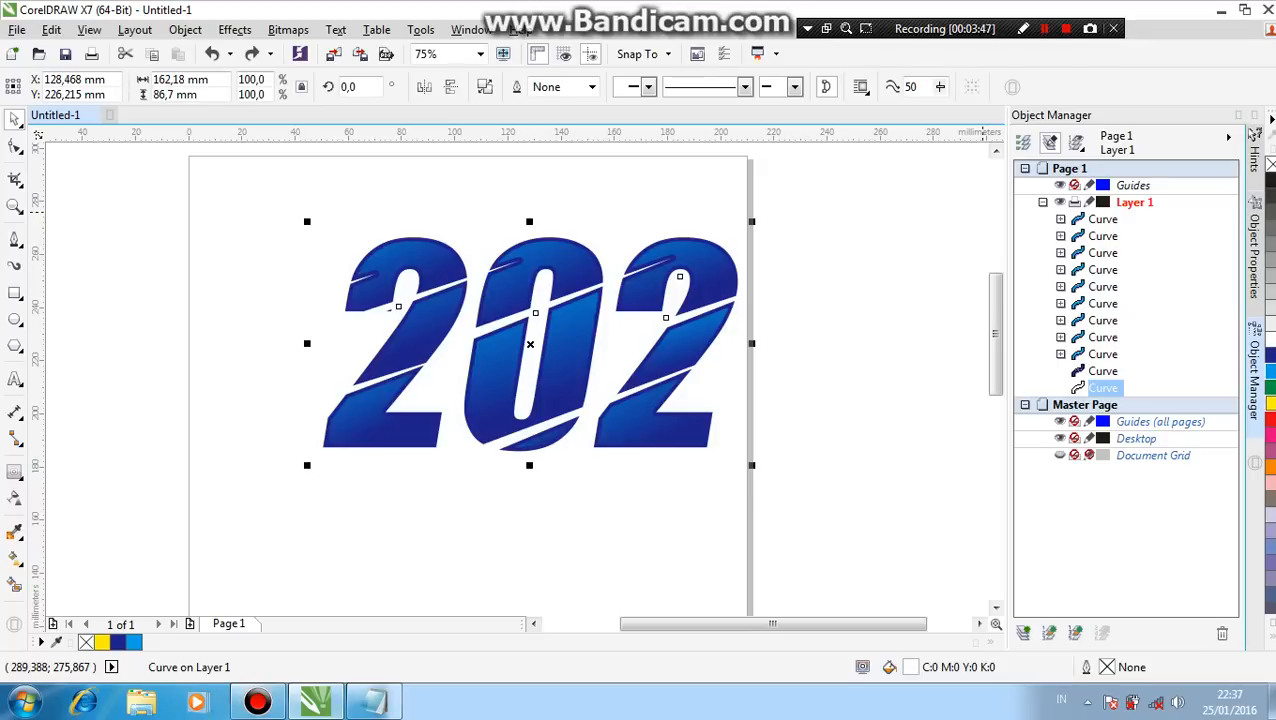
click(1271, 404)
click(866, 310)
scroll(344, 259, up, 1)
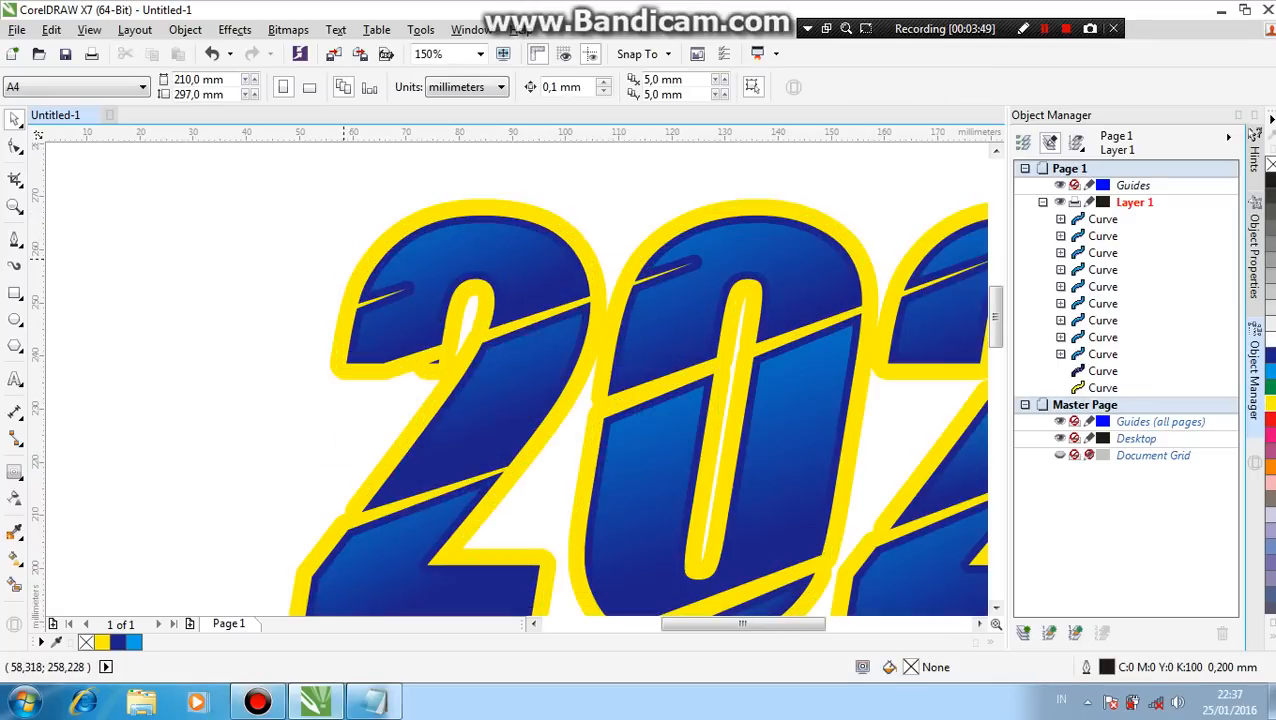
- Add a one-step outside contour of about 4.9 mm around the yellow curve
click(366, 252)
scroll(366, 252, down, 1)
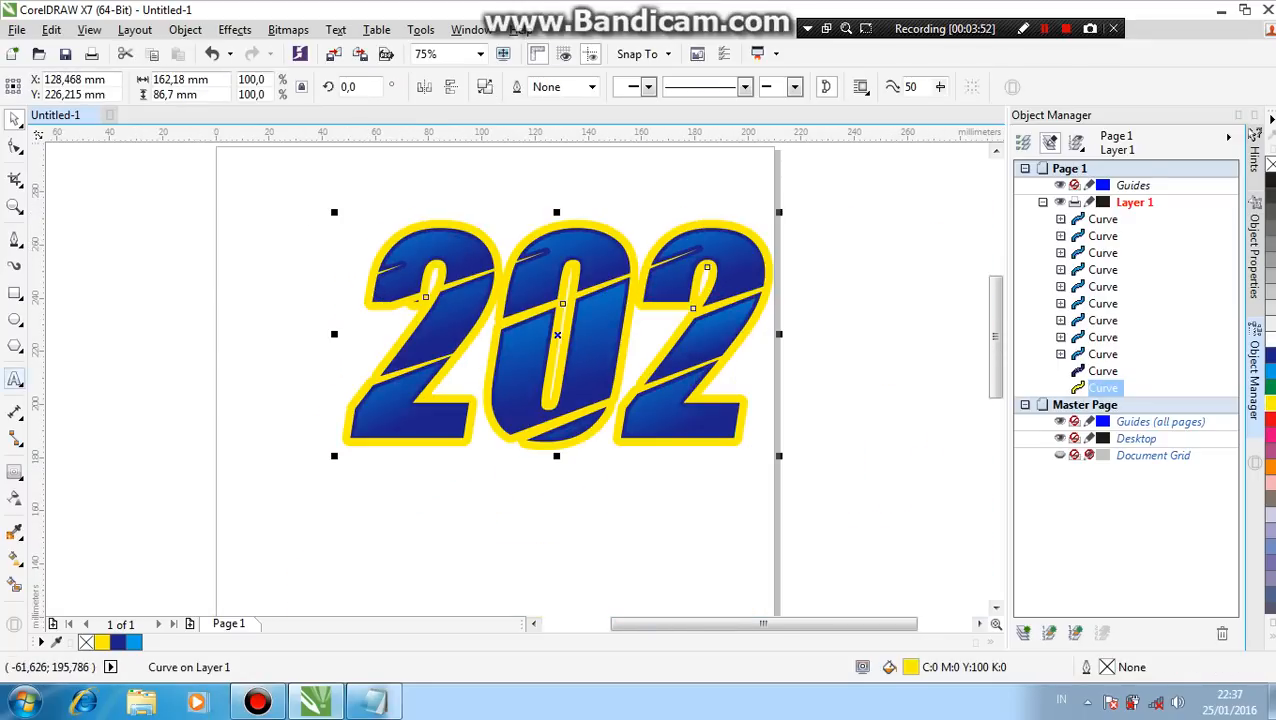
click(14, 471)
scroll(342, 440, up, 1)
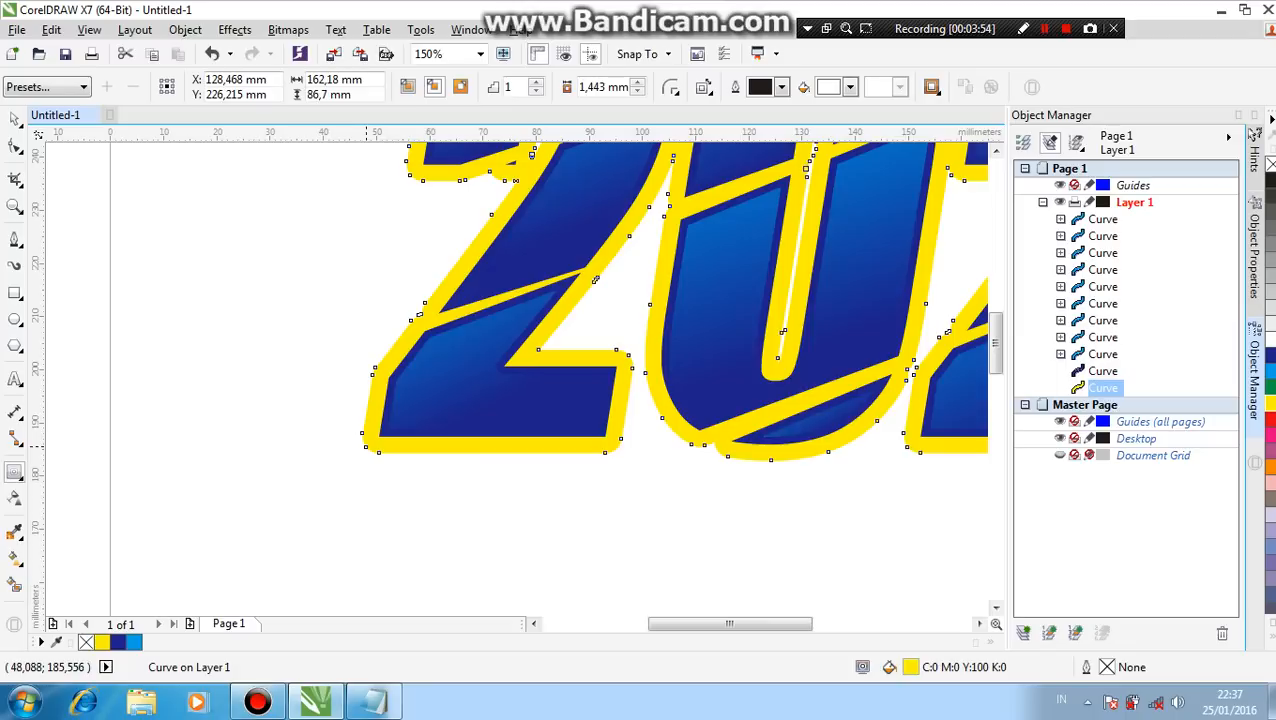
drag(366, 447, 341, 457)
scroll(342, 457, down, 1)
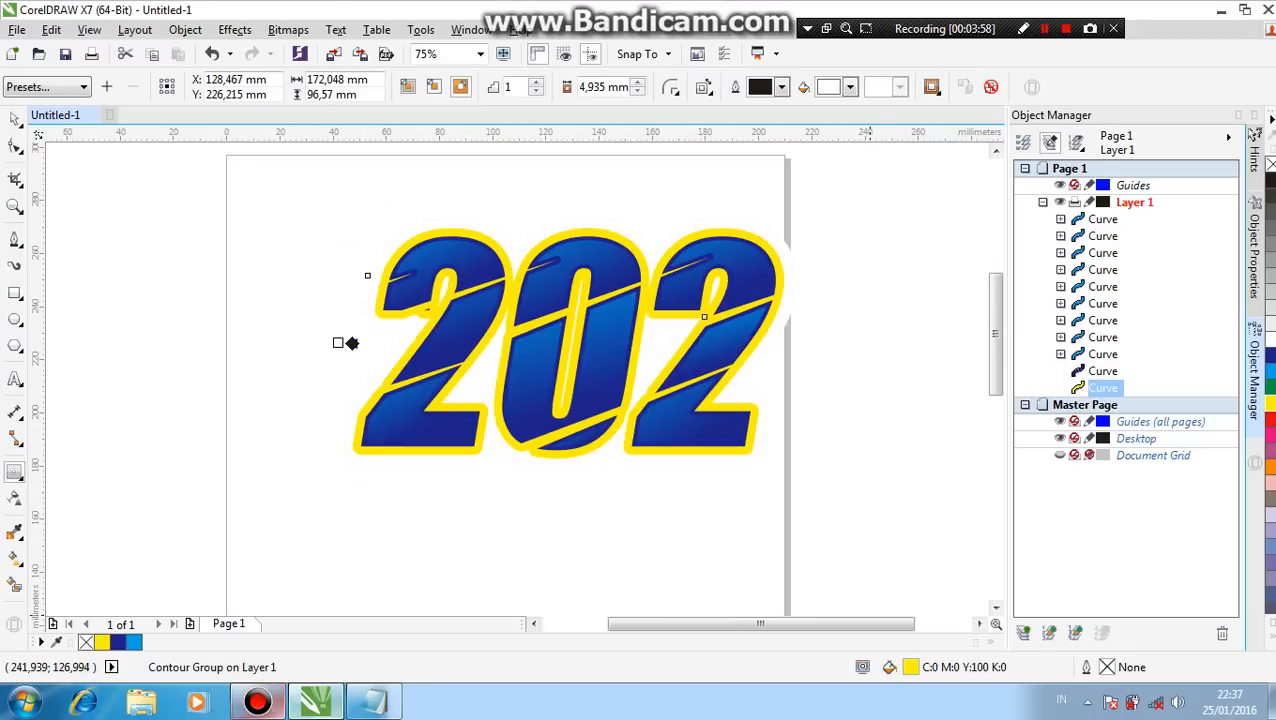
- Bring up the Notepad note again, break the new contour apart from the yellow curve, and select the outer curve
click(374, 702)
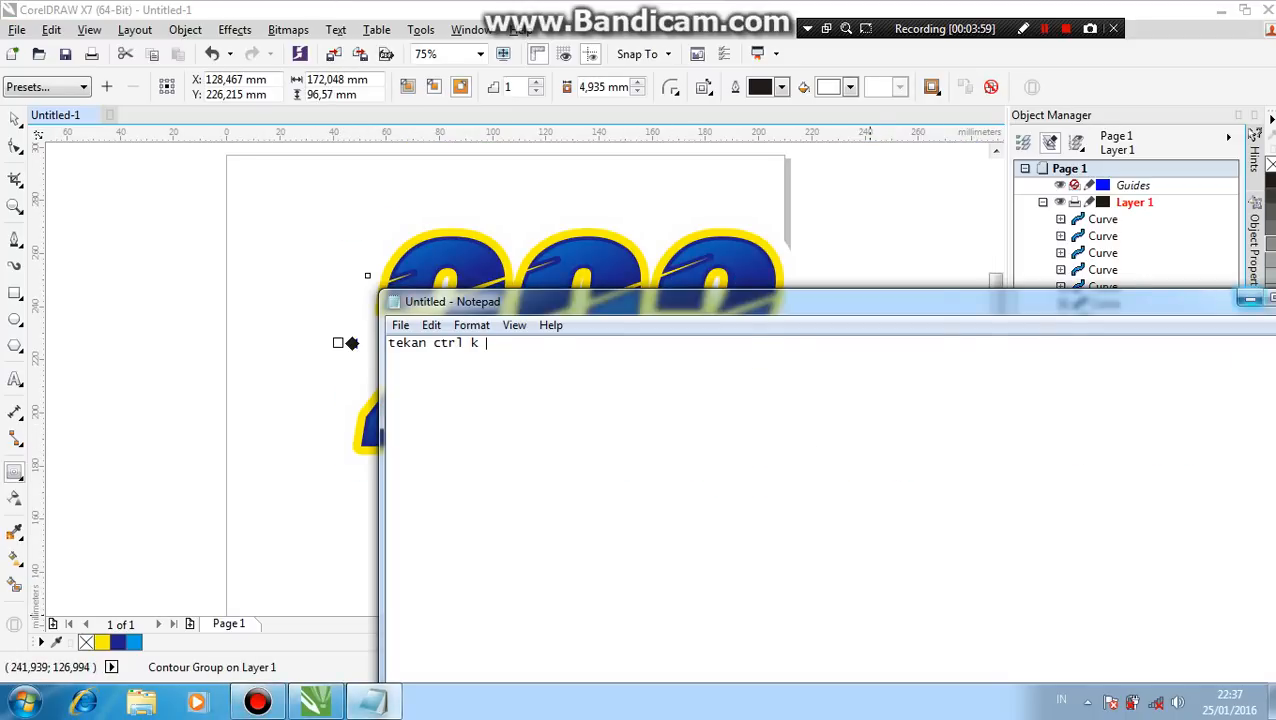
click(1250, 299)
key(ctrl+k)
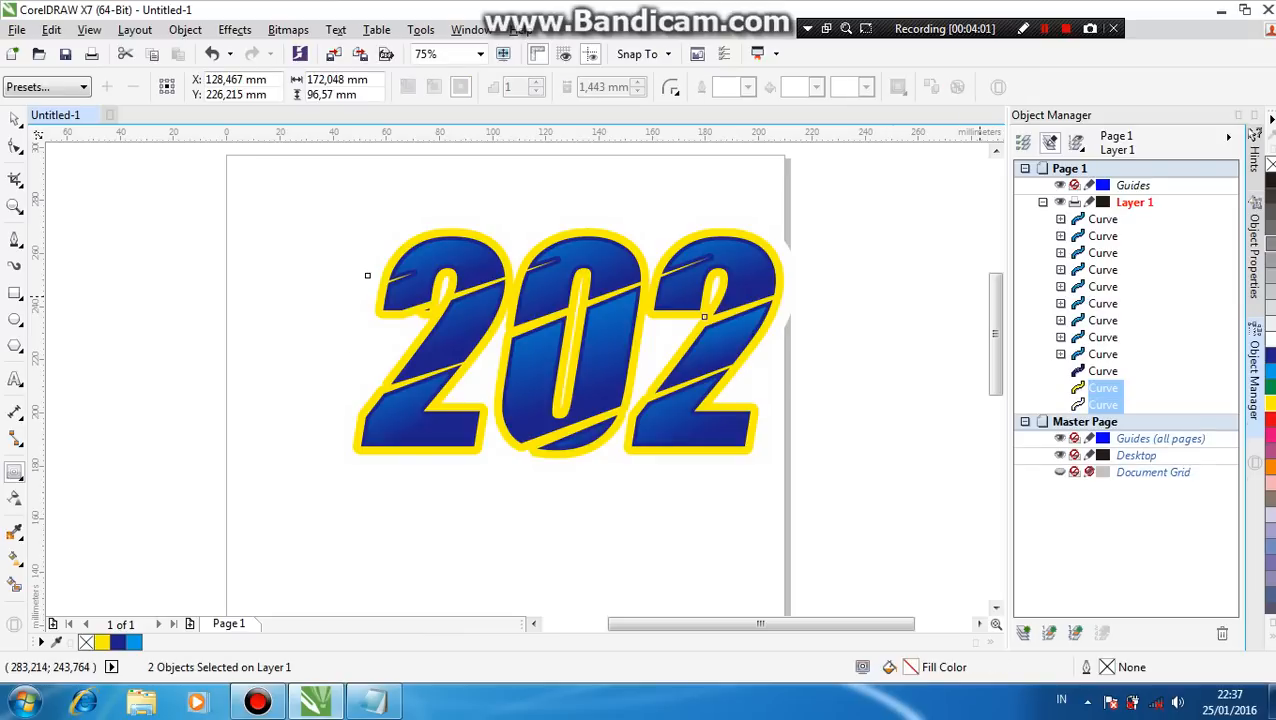
click(1103, 405)
- Fill the outermost contour curve with rich black C:100 M:100 Y:100 K:100 and deselect it
click(1271, 180)
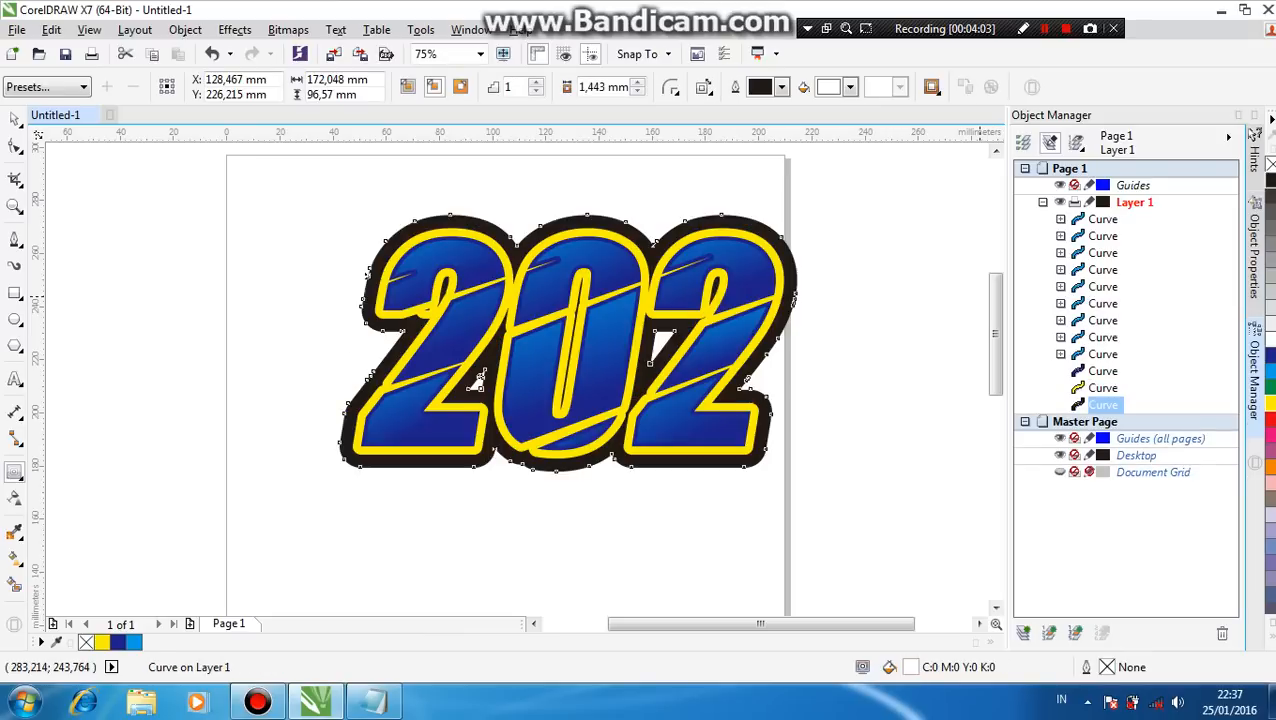
click(1271, 636)
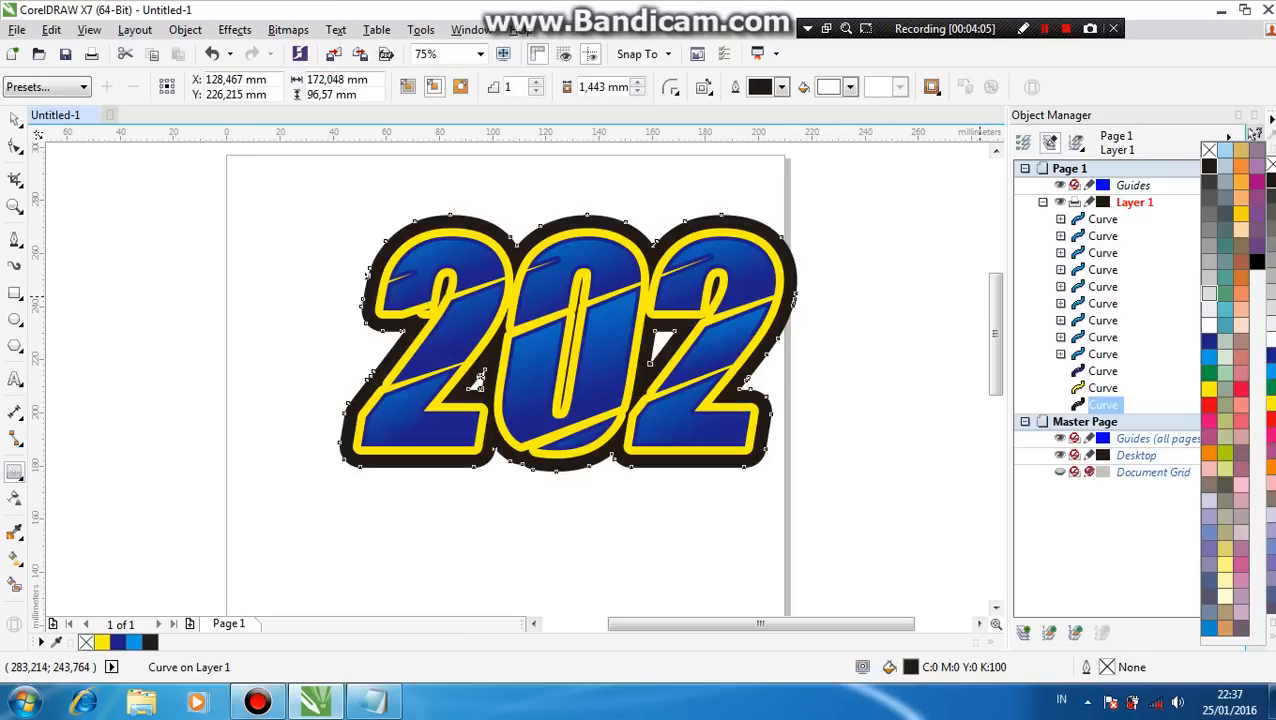
click(1257, 262)
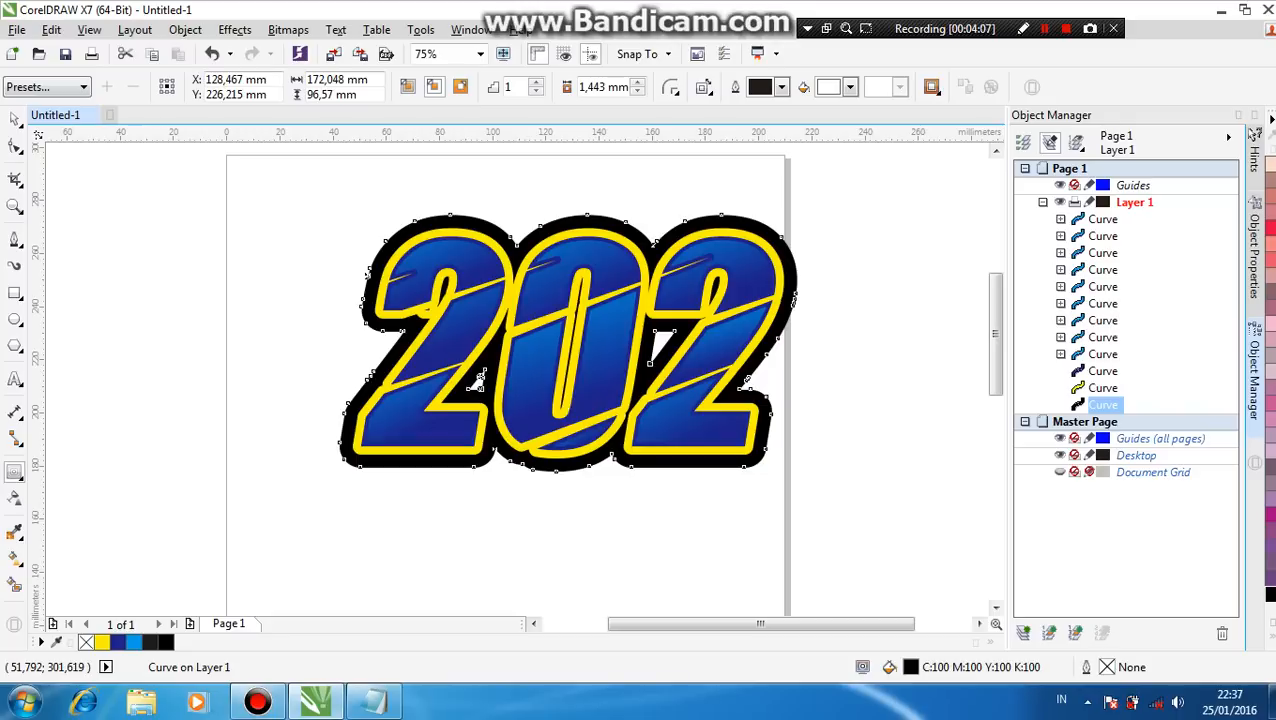
click(265, 205)
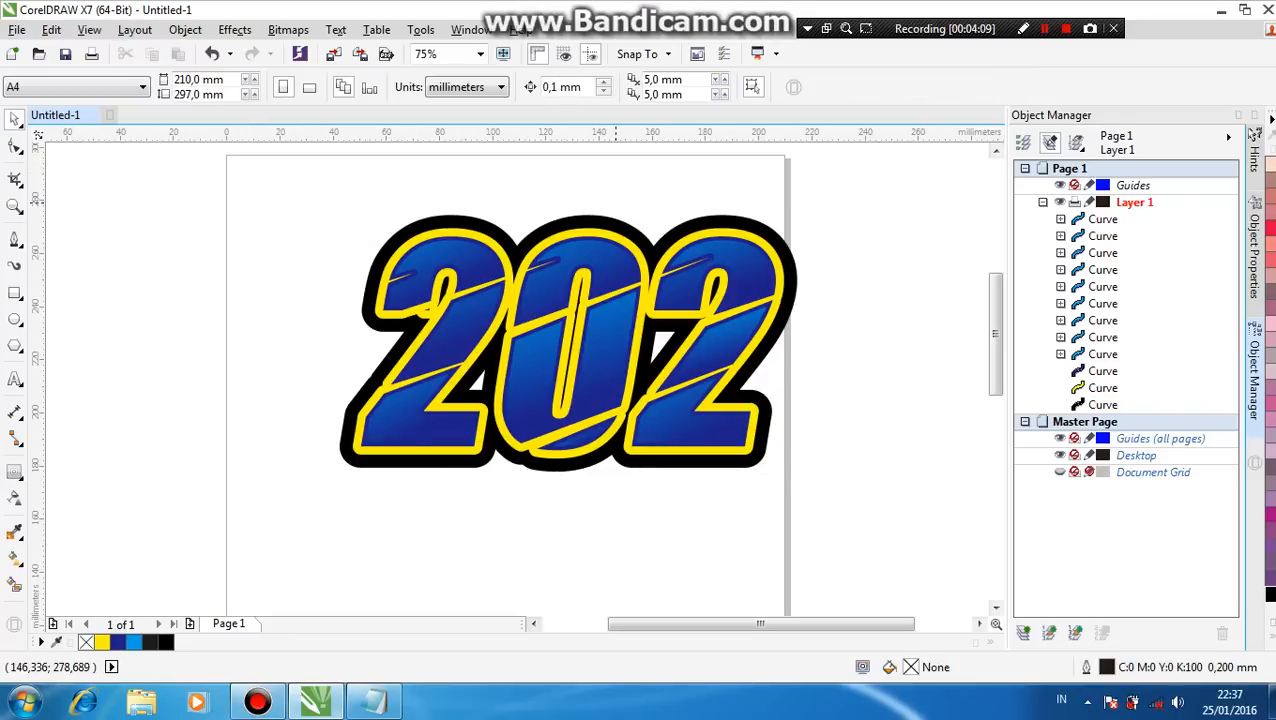
- Add the artistic text "penvector.com" below the 202
scroll(617, 202, up, 1)
scroll(617, 202, down, 1)
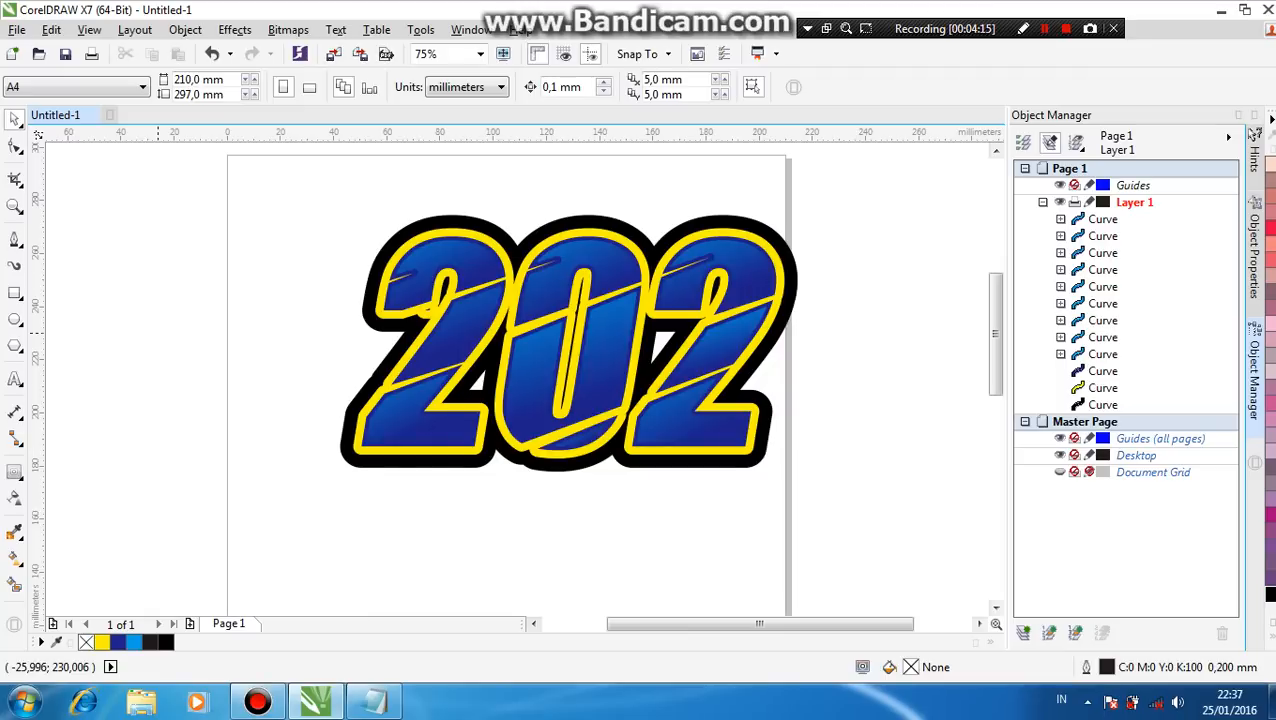
click(15, 379)
click(385, 540)
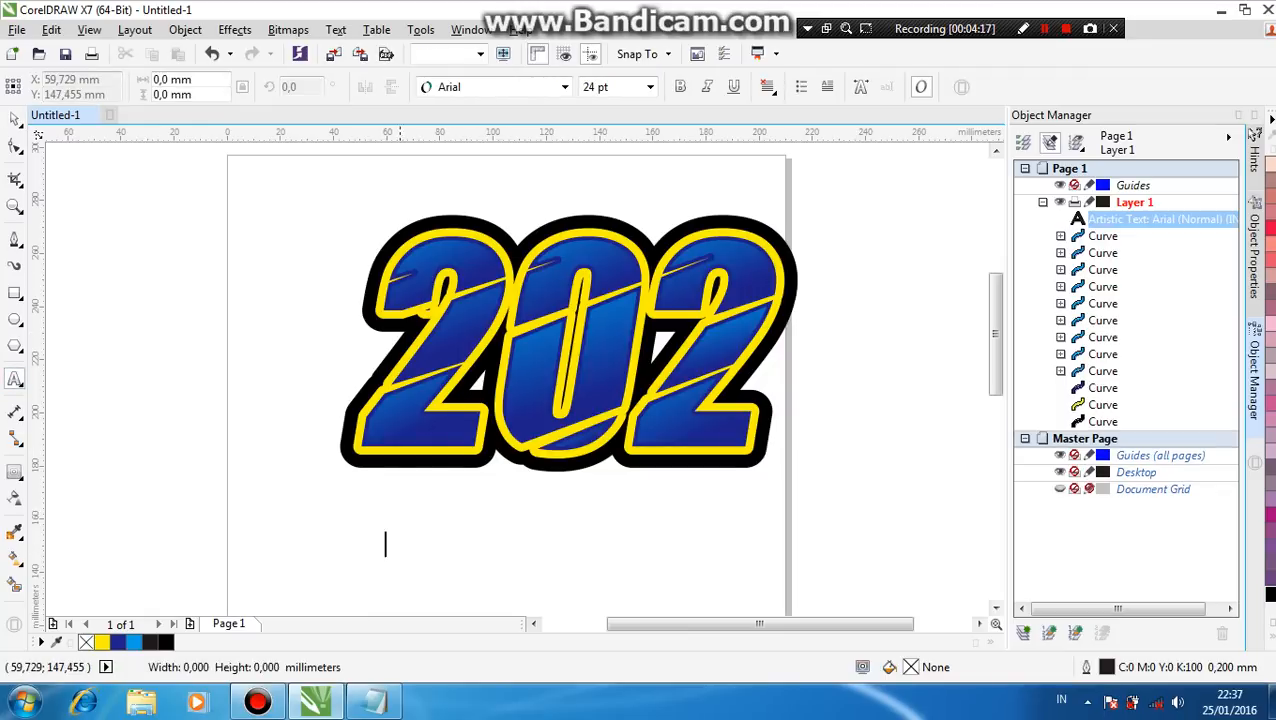
text(penvector.com)
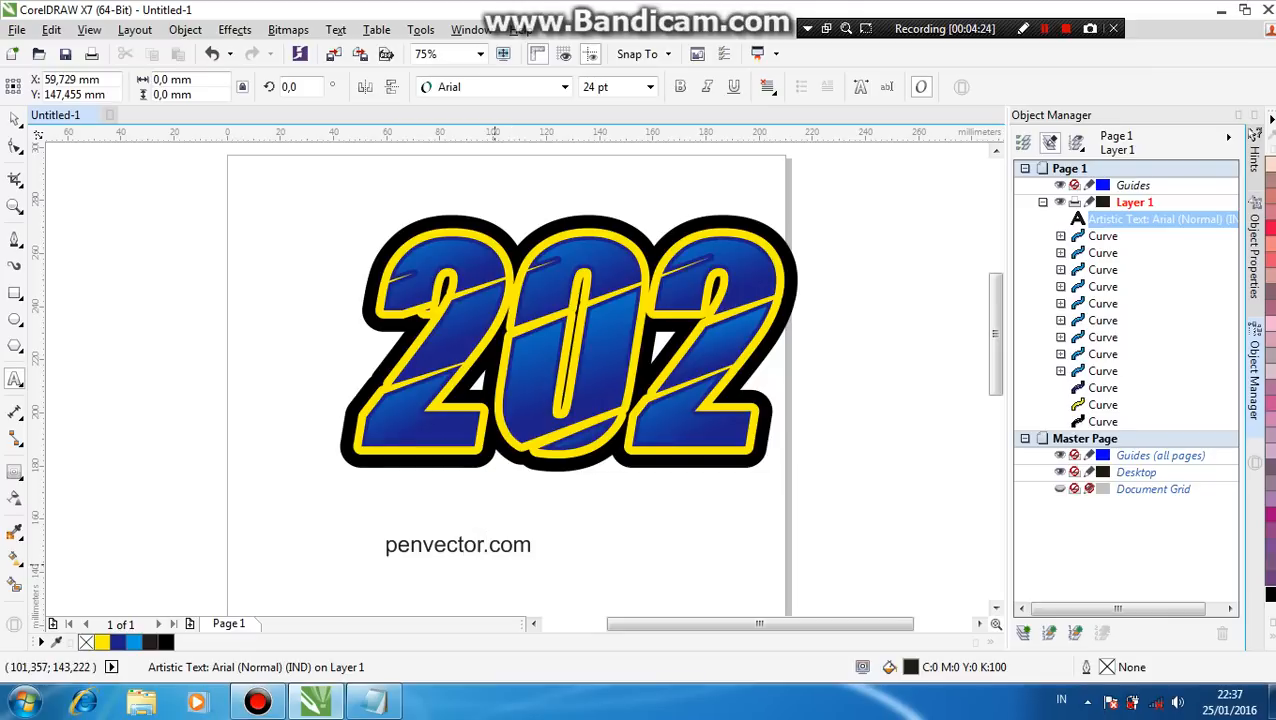
- Set the penvector.com text in Impact and enlarge it to about 83.5 pt, overlapping the base of the 202
click(15, 119)
click(565, 87)
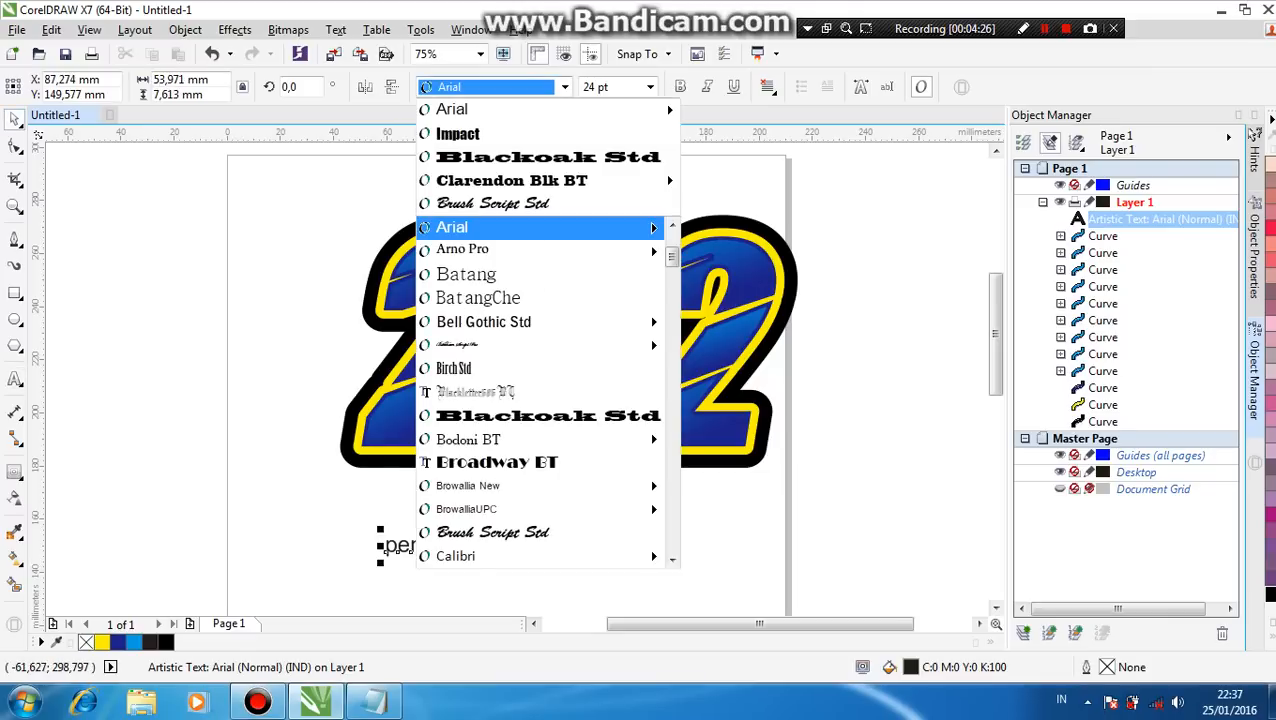
click(457, 133)
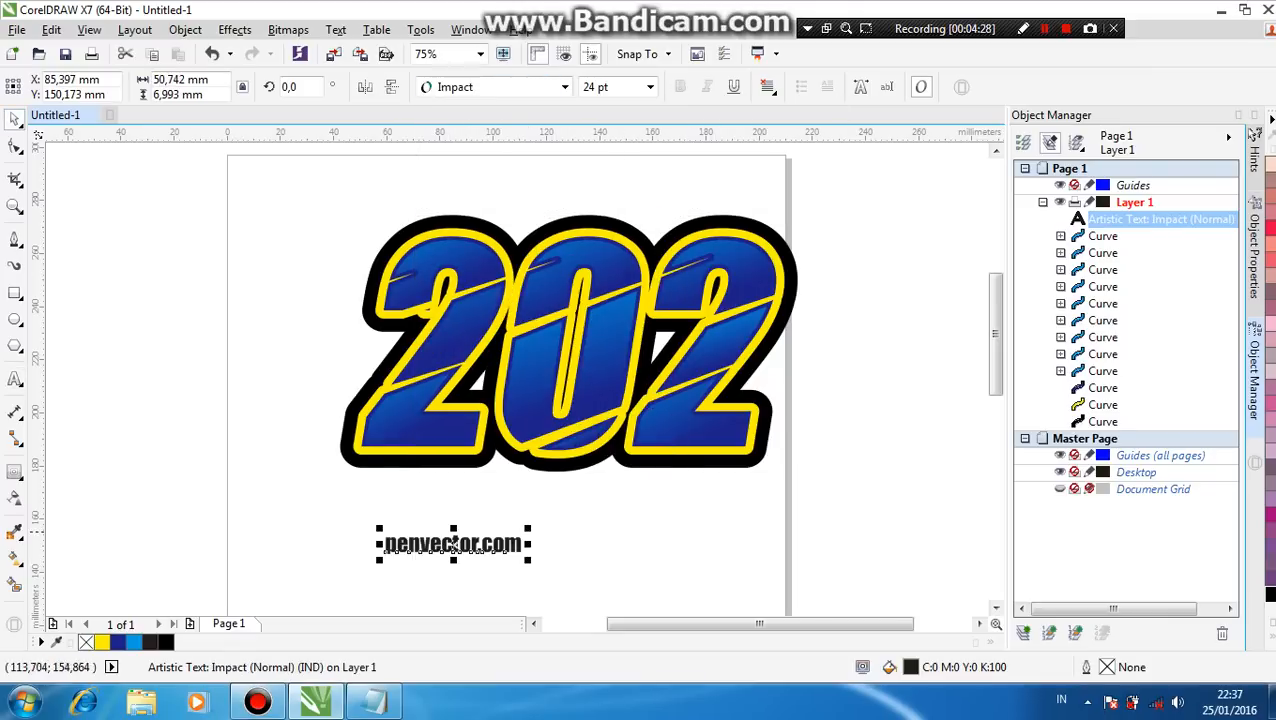
drag(529, 527, 737, 470)
scroll(737, 470, down, 1)
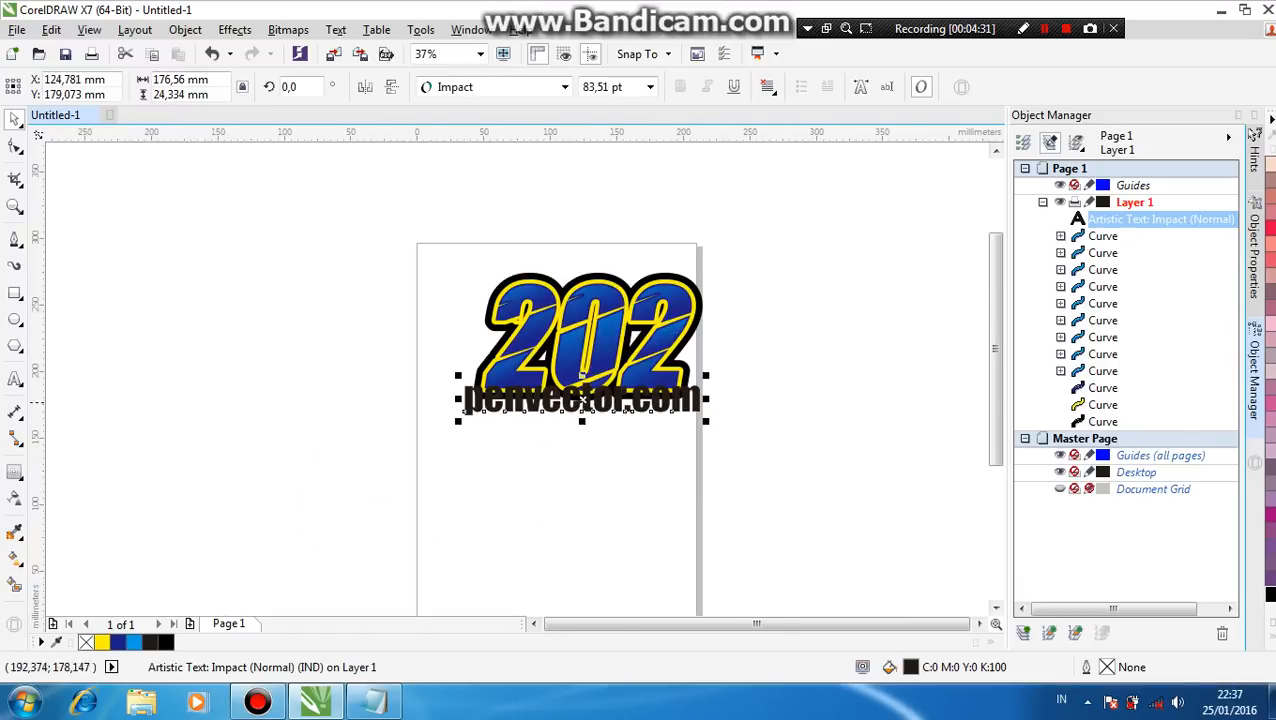
scroll(670, 398, up, 1)
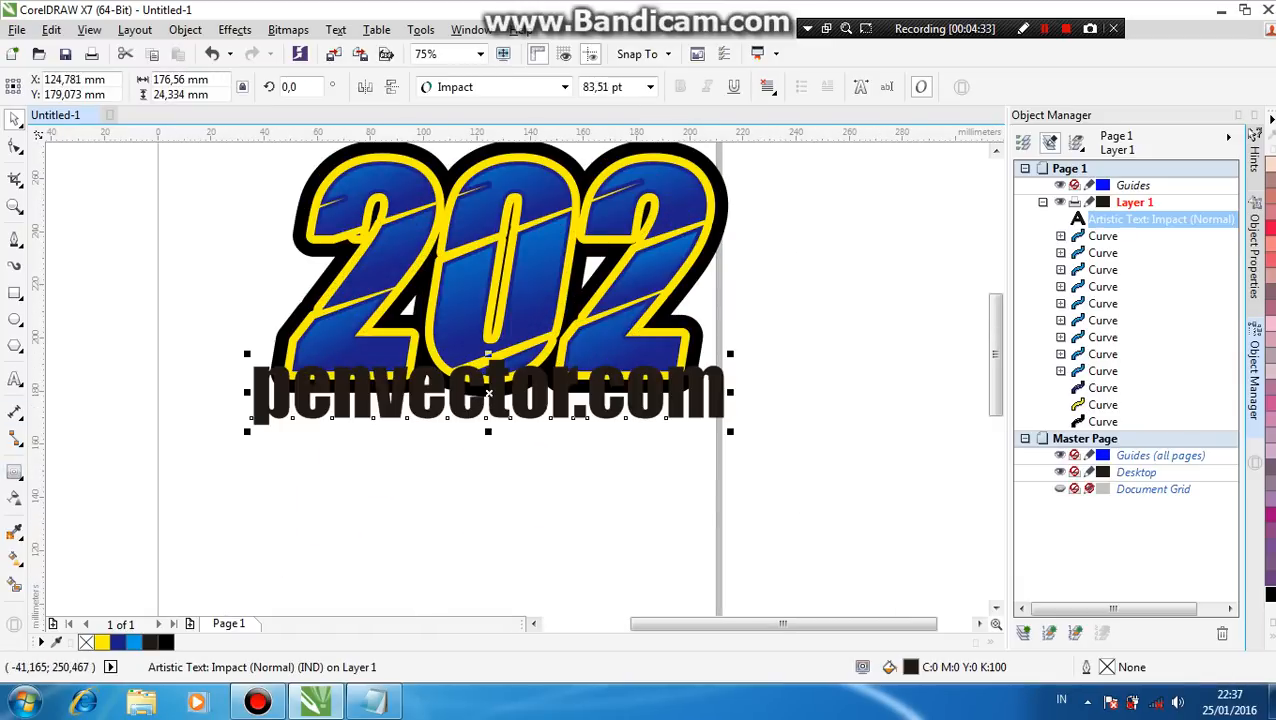
- Apply the Envelope tool to the penvector.com text and delete the envelope's middle nodes on both vertical sides
click(14, 472)
click(85, 552)
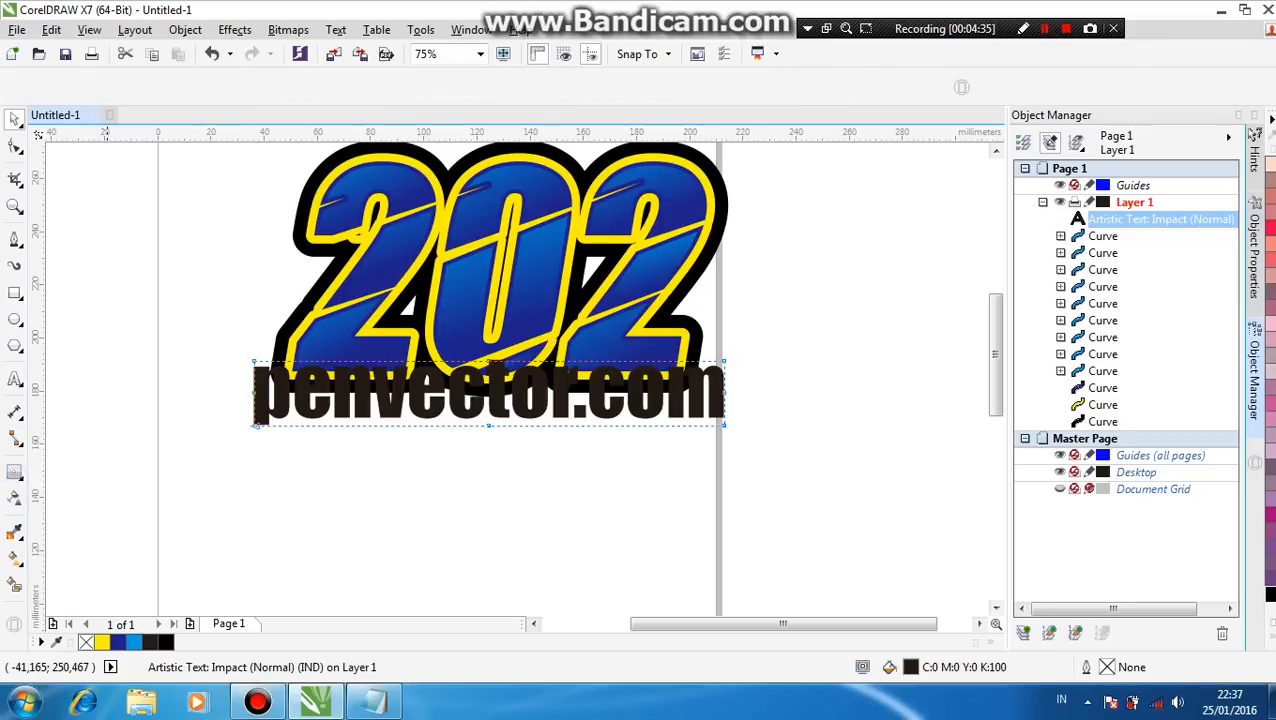
drag(238, 386, 750, 400)
key(Delete)
drag(449, 476, 506, 321)
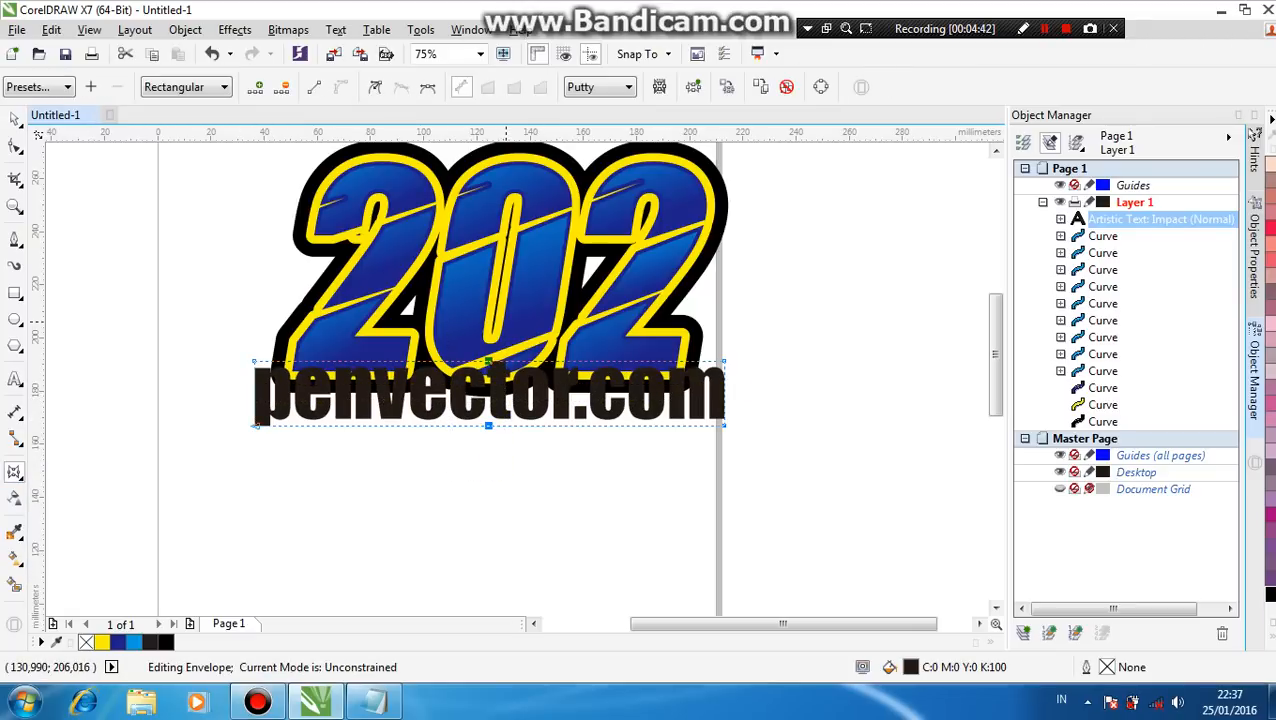
mouse_move(373, 703)
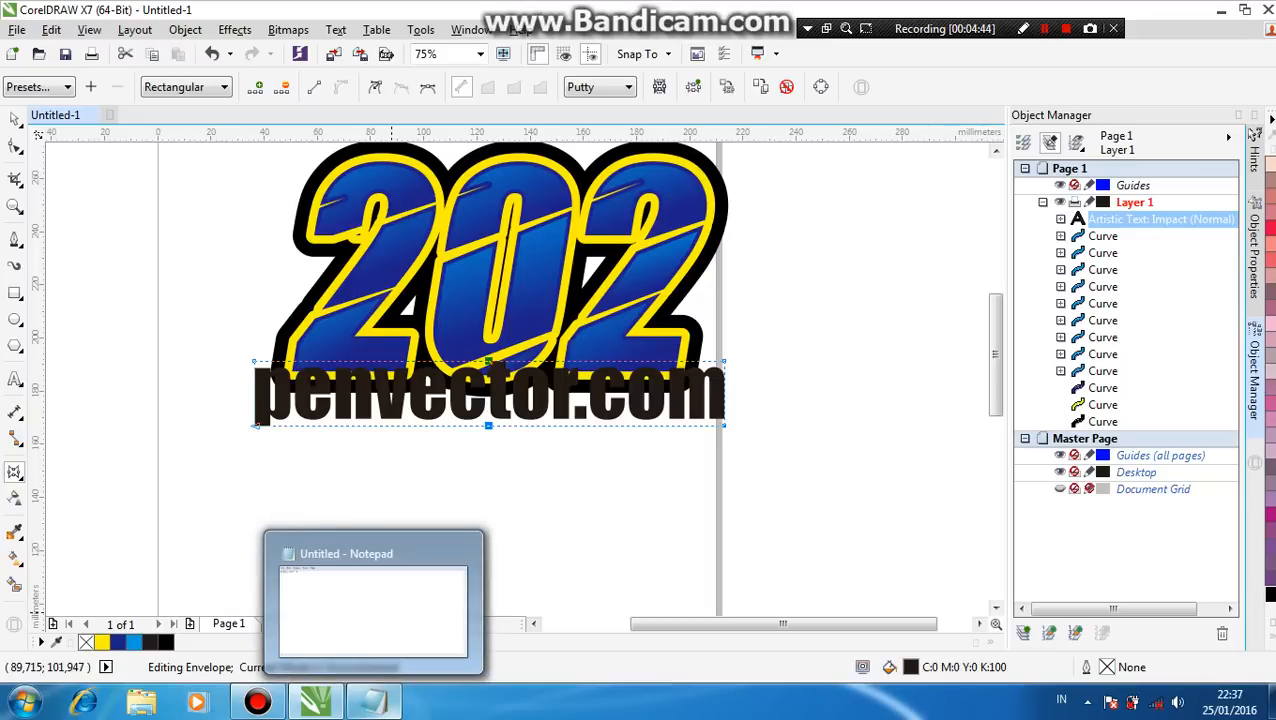
key(Delete)
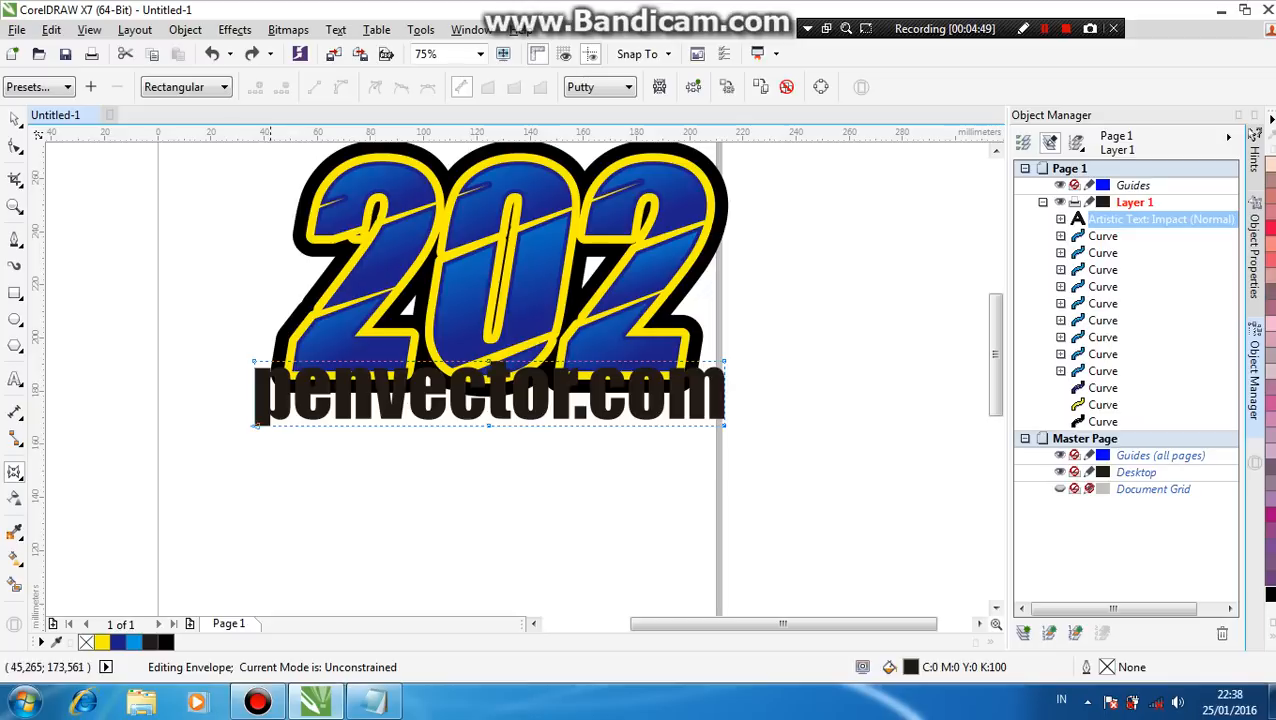
key(ctrl+z)
- Delete the middle nodes on the upper and lower edges of the penvector.com text's envelope
drag(443, 468, 526, 346)
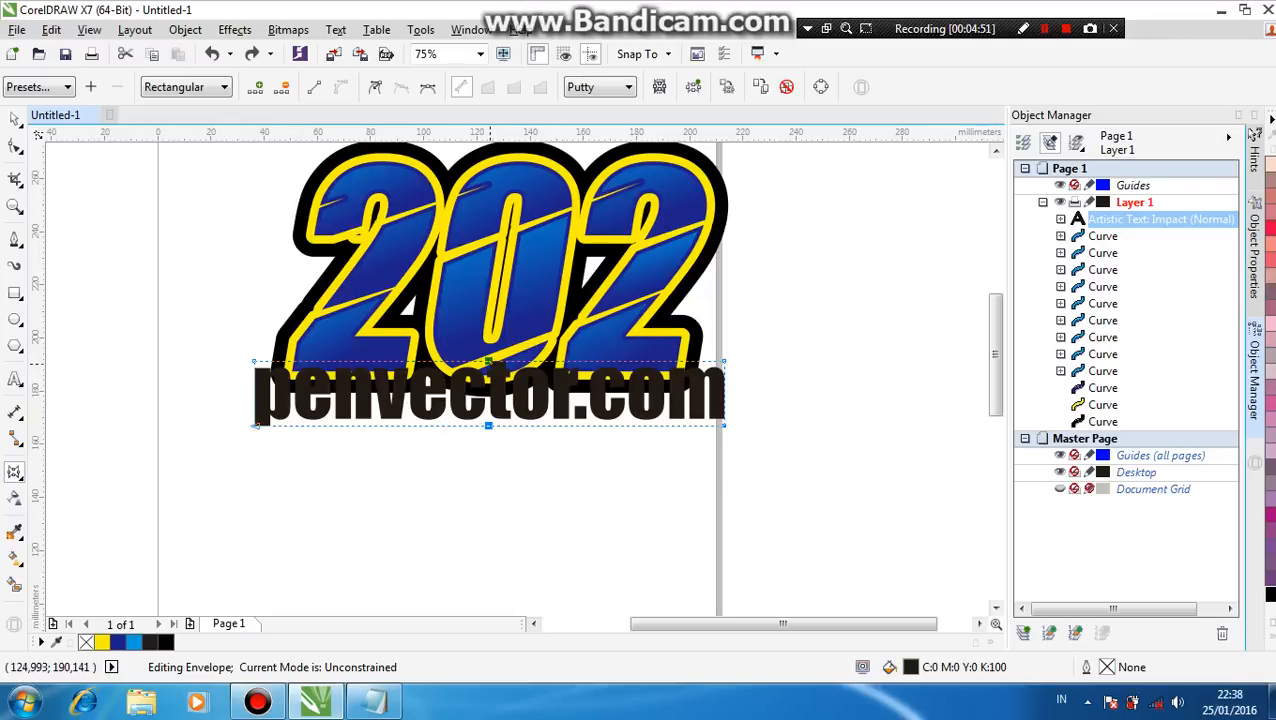
right_click(487, 364)
click(520, 68)
- Convert the upper, lower and left edges of the text's envelope to straight lines
right_click(363, 362)
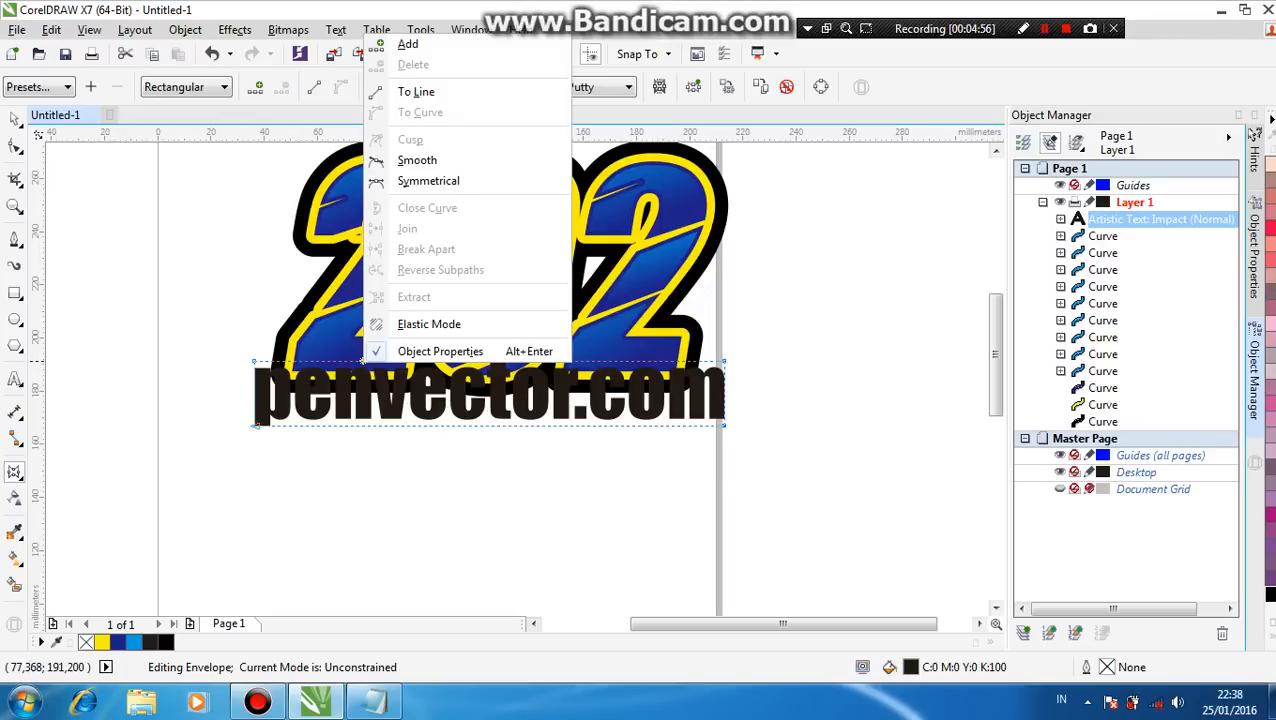
click(418, 91)
right_click(437, 425)
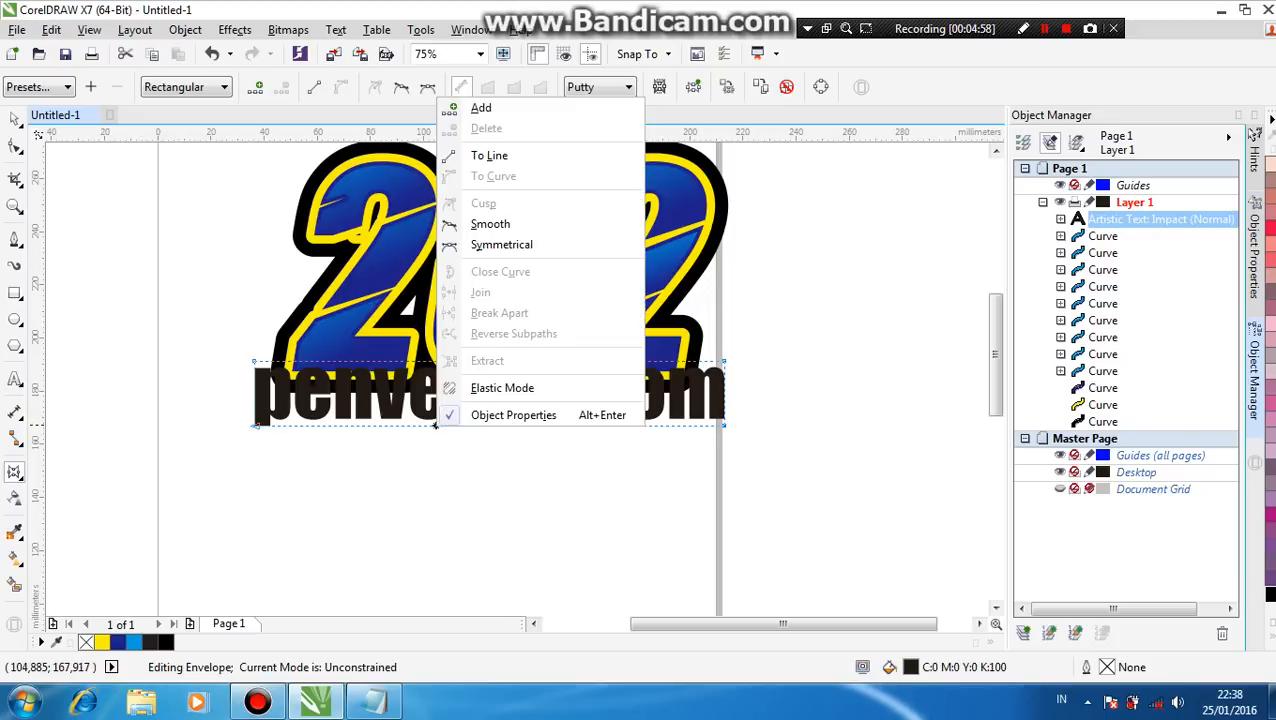
click(480, 157)
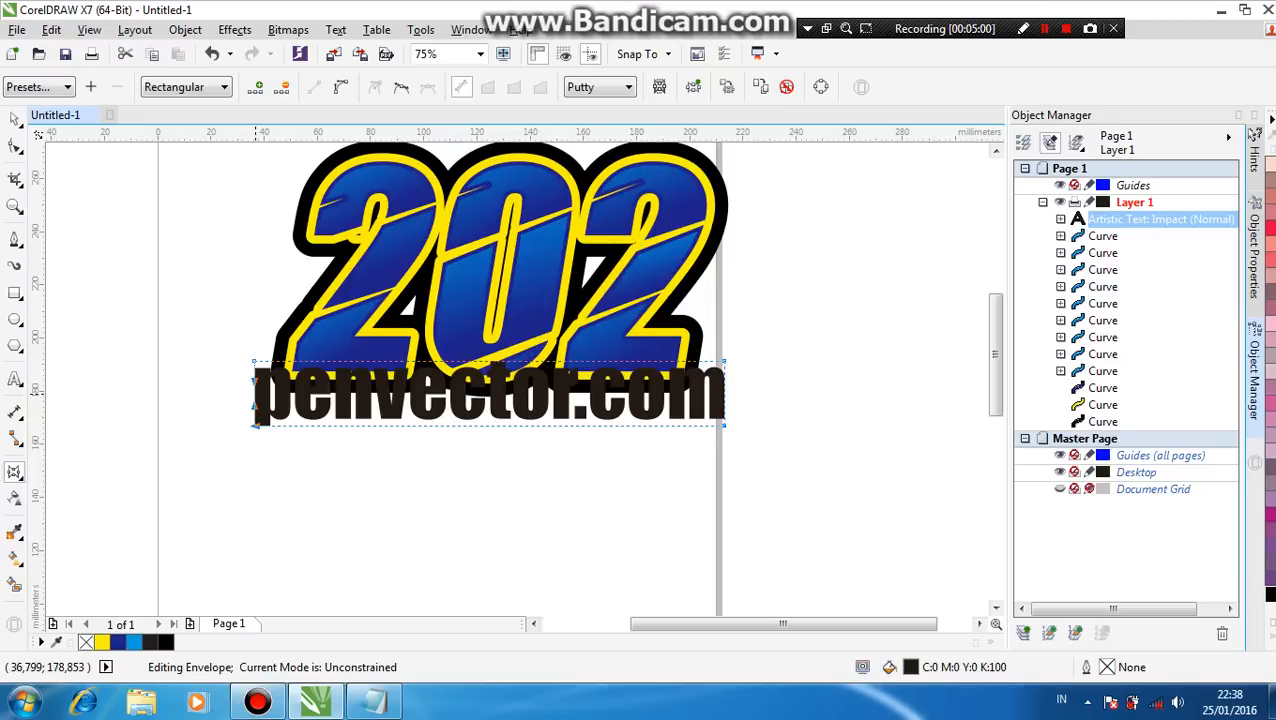
right_click(254, 398)
click(299, 125)
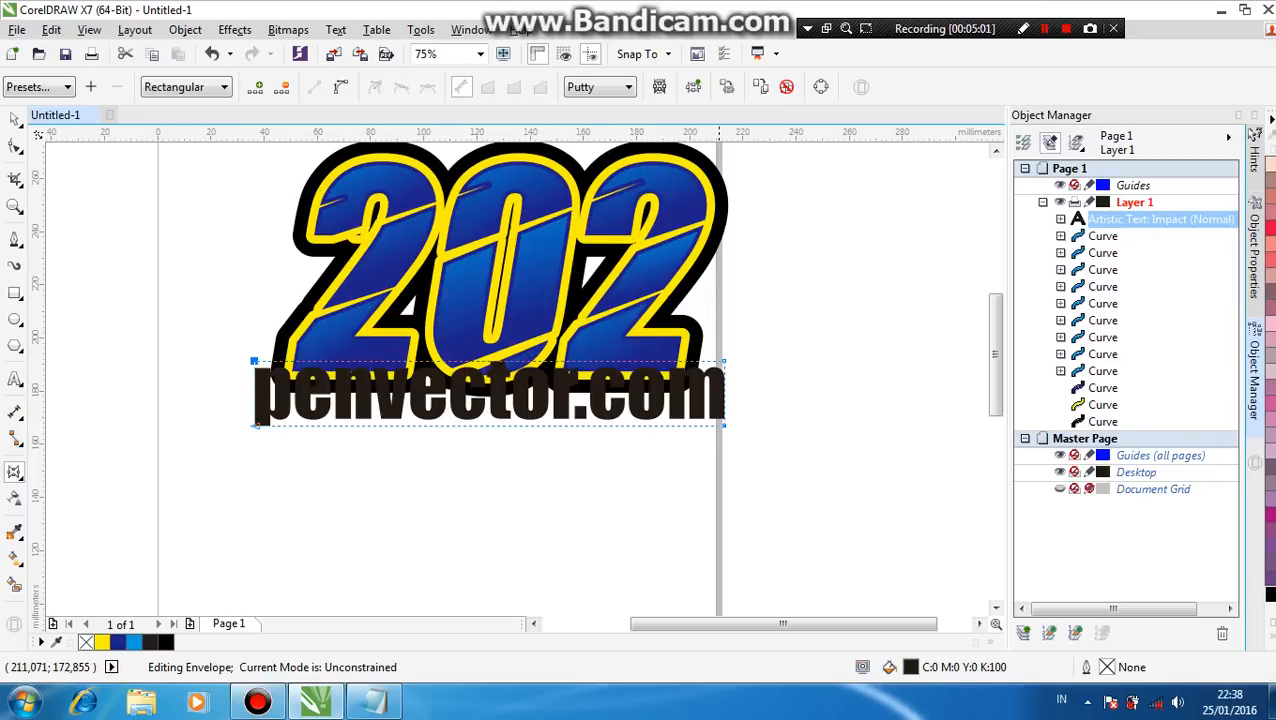
- Convert the right edge of the text's envelope to a straight line and pull its lower-left corner down
right_click(722, 394)
click(772, 122)
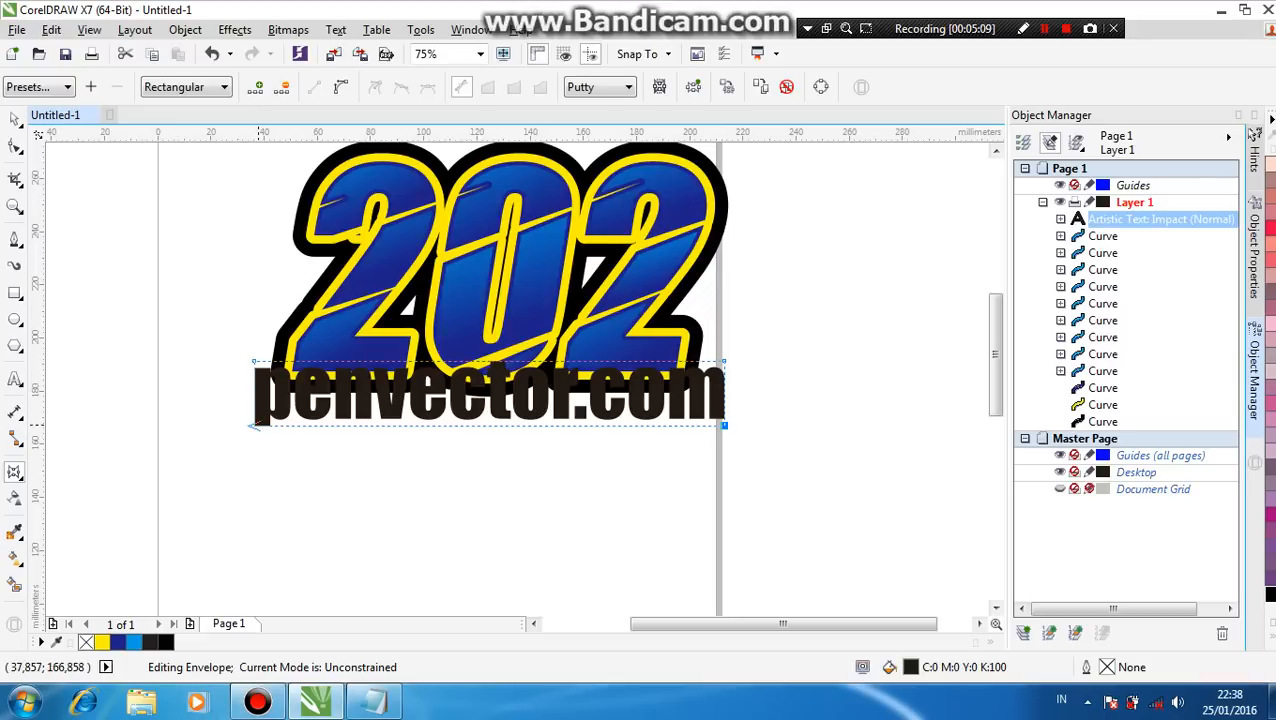
drag(256, 425, 256, 482)
- Convert the envelope's lower and upper edges to curves bowed upward, and extend its lower-left corner further down and outward
right_click(535, 447)
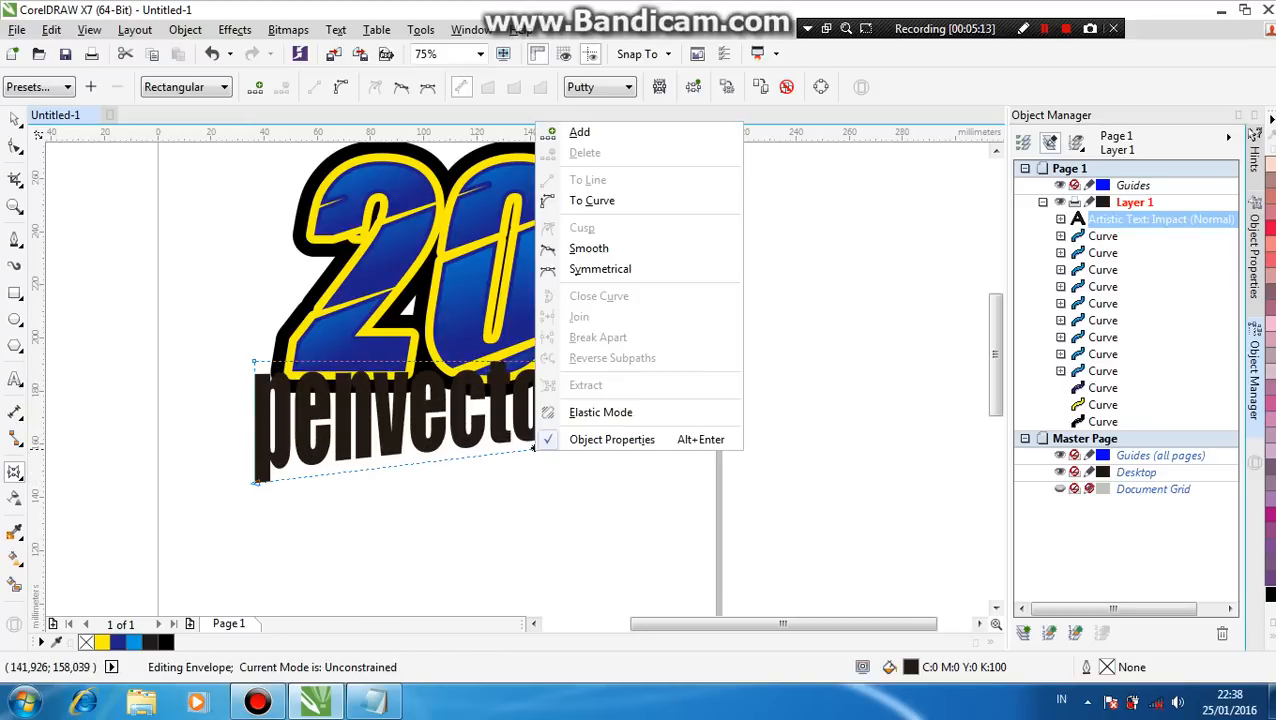
click(586, 199)
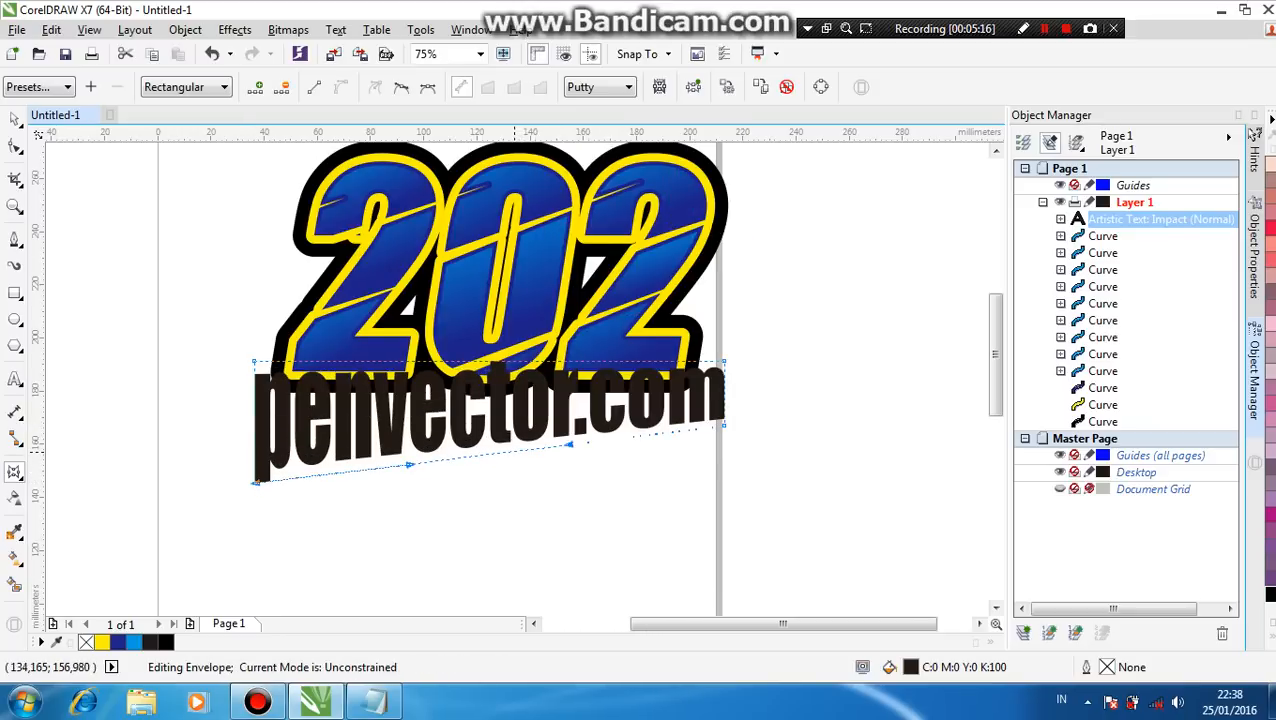
drag(514, 456, 514, 370)
right_click(510, 362)
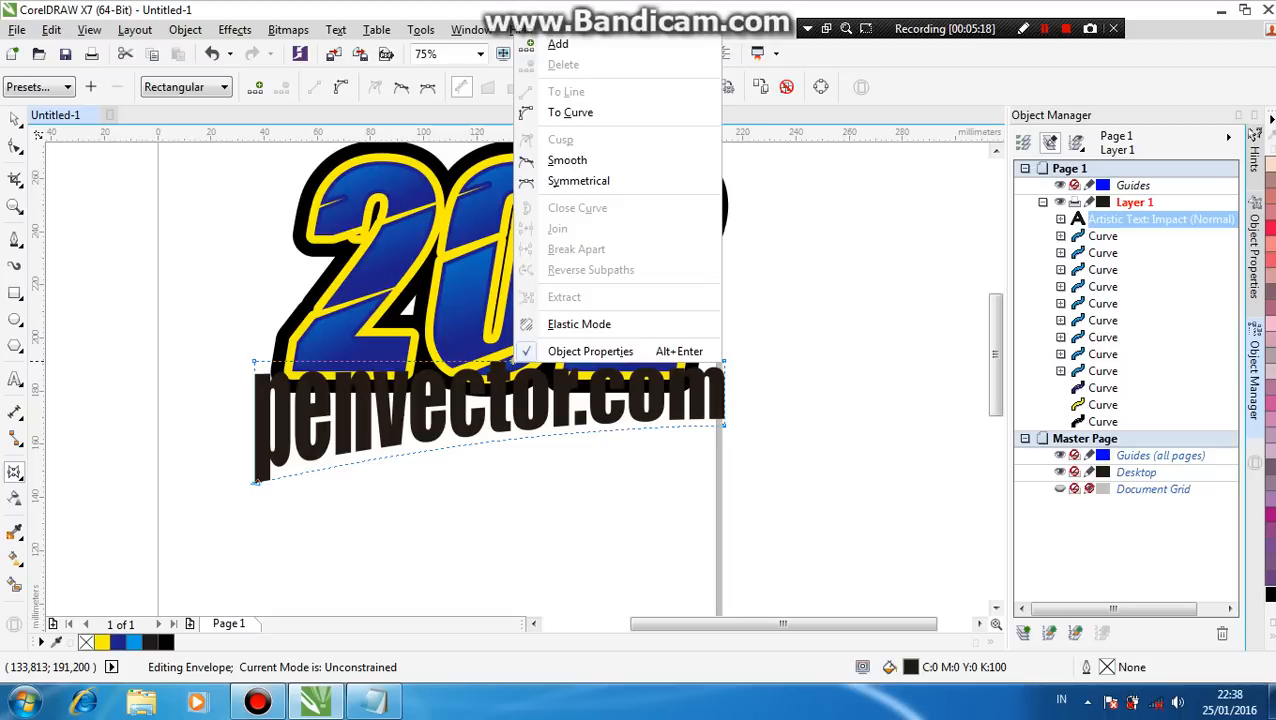
click(560, 113)
drag(504, 362, 500, 343)
drag(255, 481, 225, 505)
key(space)
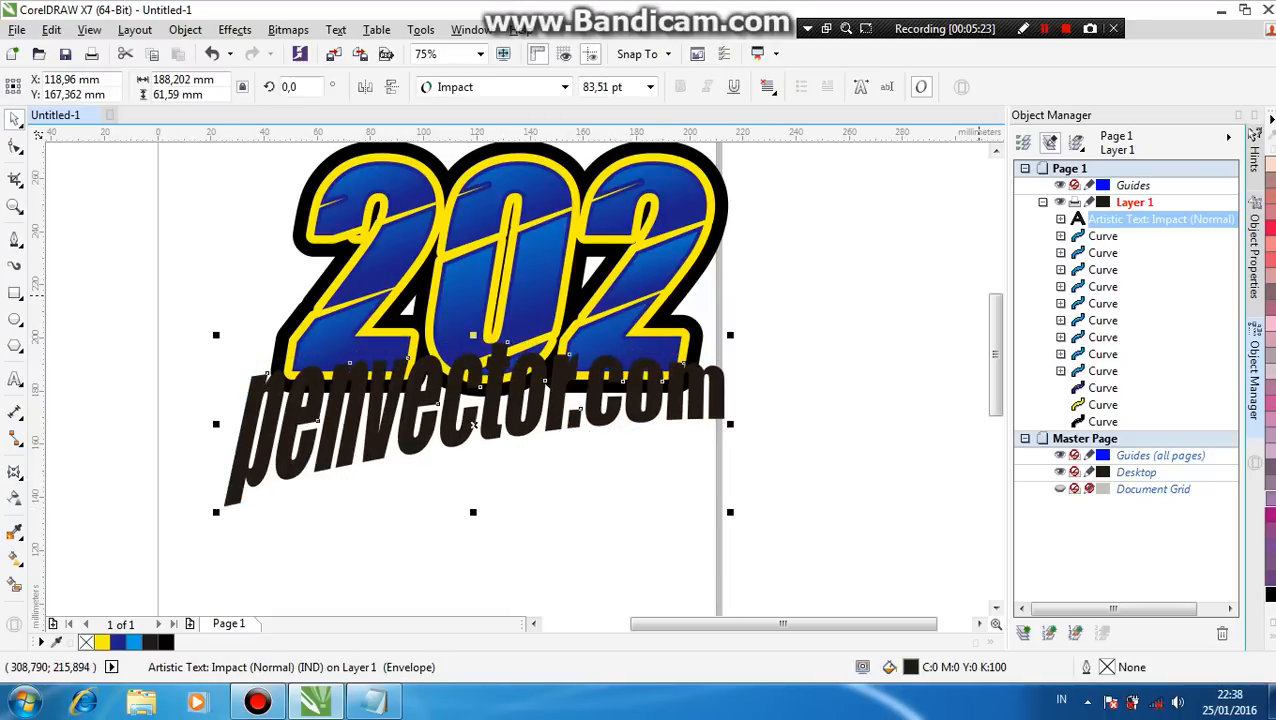
- Fill the penvector.com text with yellow (C0 M0 Y100 K0)
click(1255, 134)
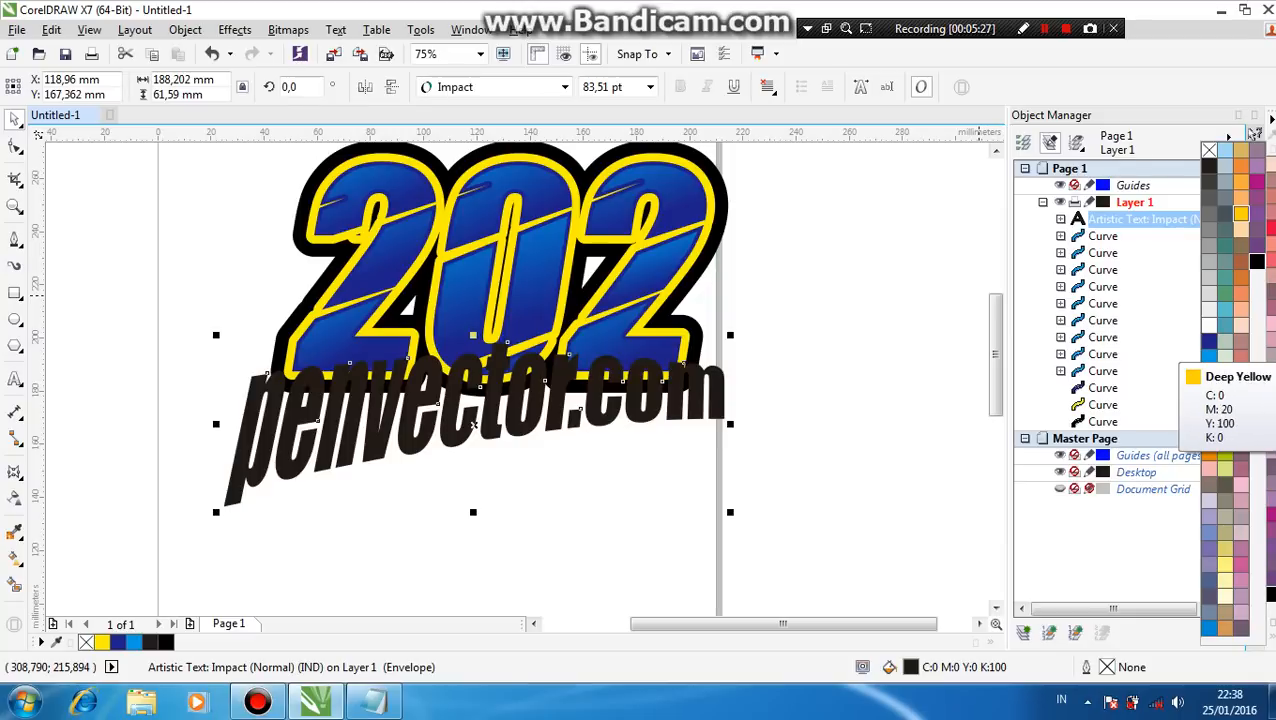
click(1241, 213)
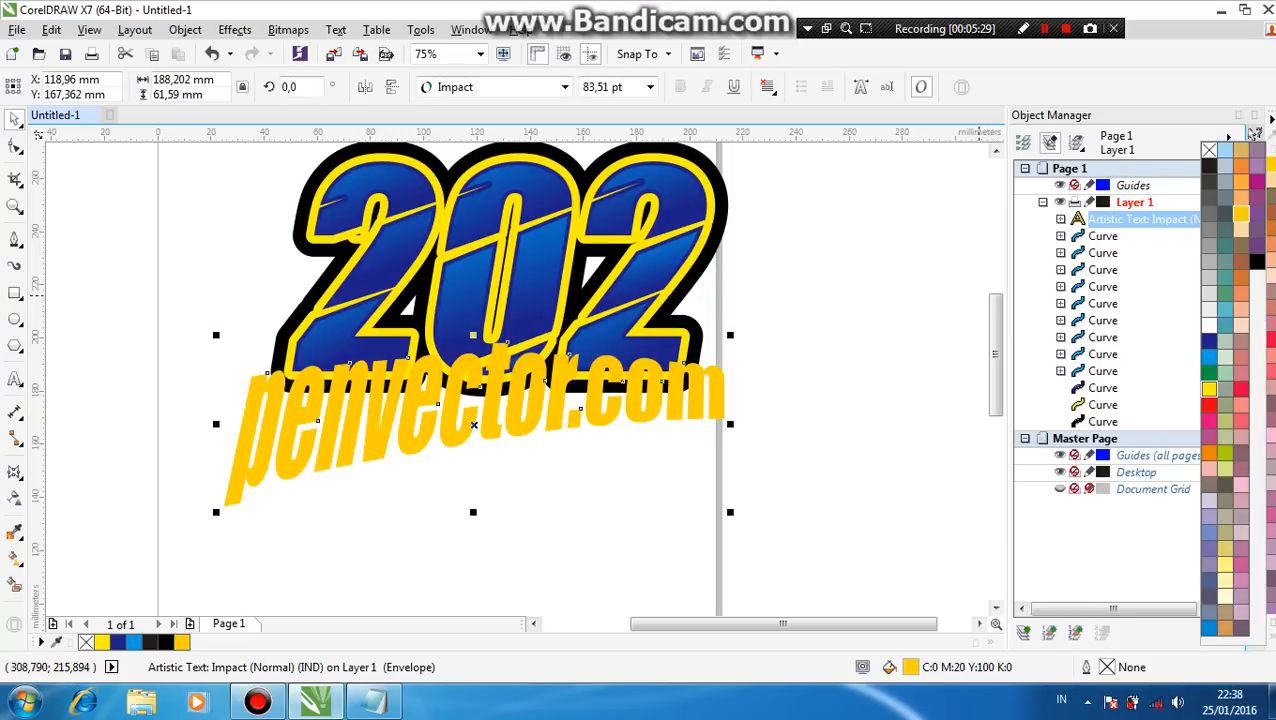
click(1208, 388)
click(361, 469)
click(353, 517)
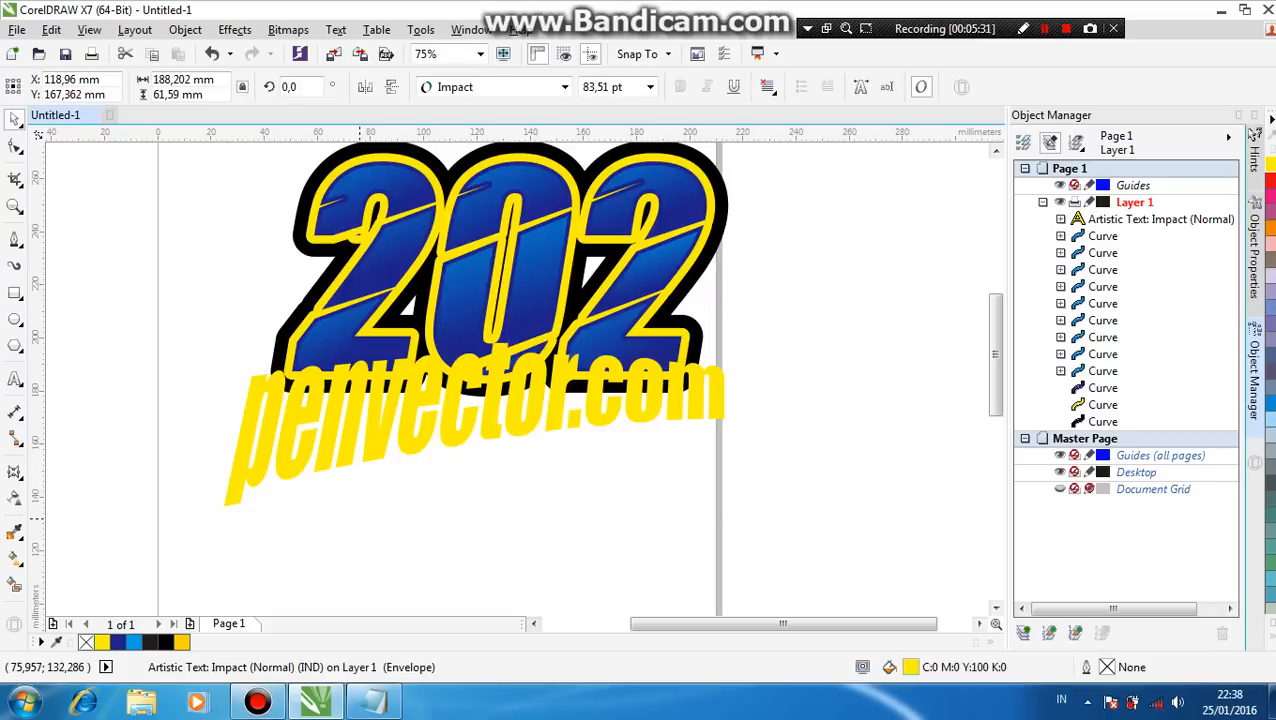
- Draw a closed pointed sliver with the Pen tool across the left half of penvector.com, about 113 mm wide and 26 mm high
click(113, 438)
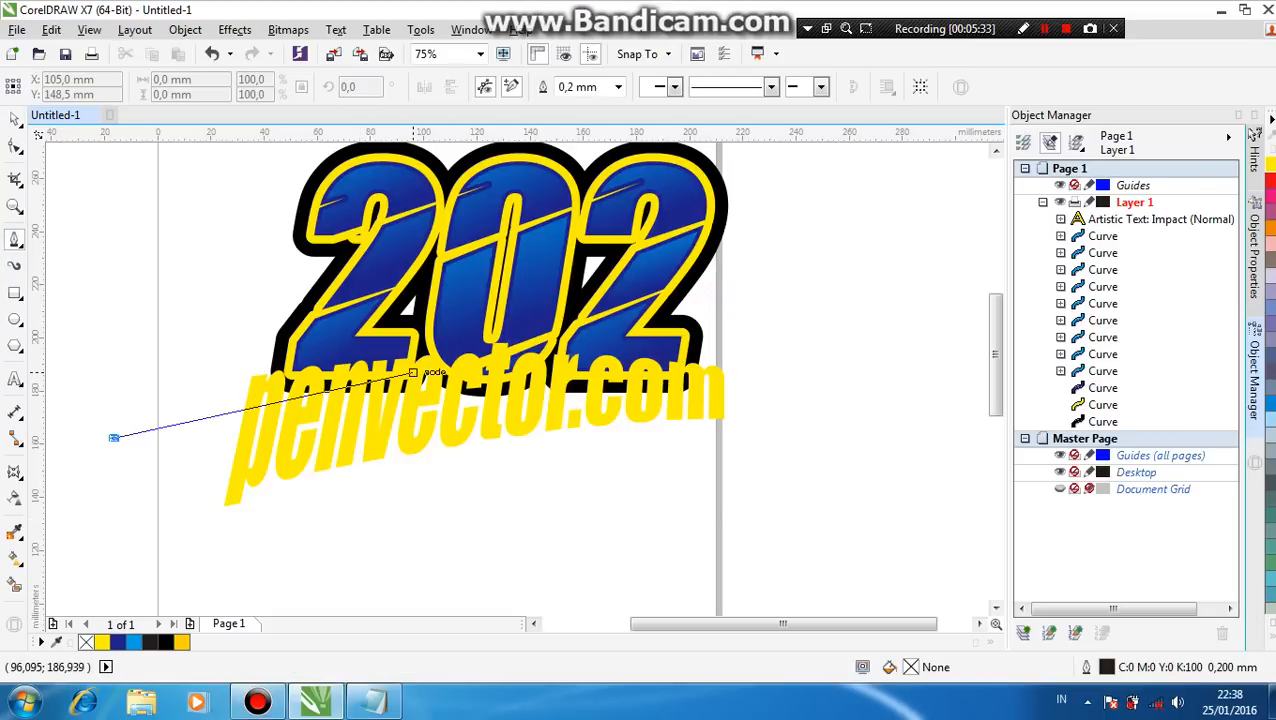
click(413, 372)
click(190, 440)
click(113, 438)
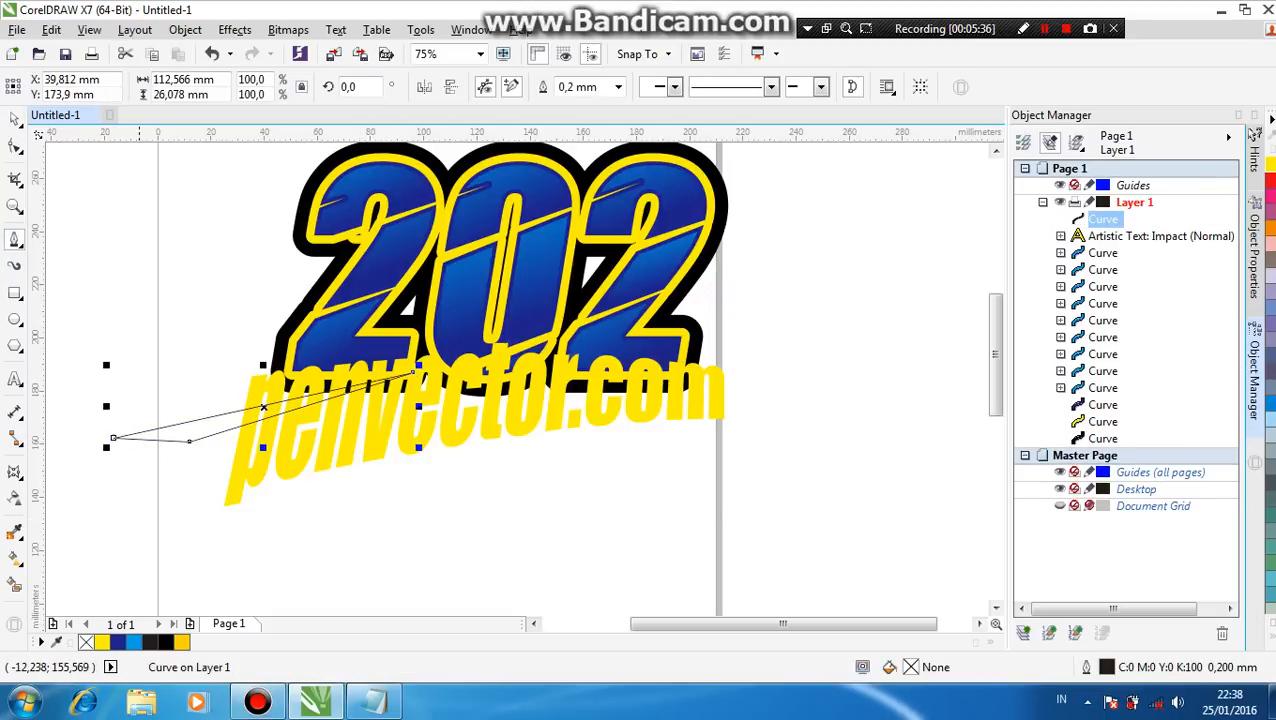
- Draw a larger closed zigzag-topped shape over the lower part of penvector.com, about 249 mm wide and 79 mm high
click(151, 504)
click(562, 333)
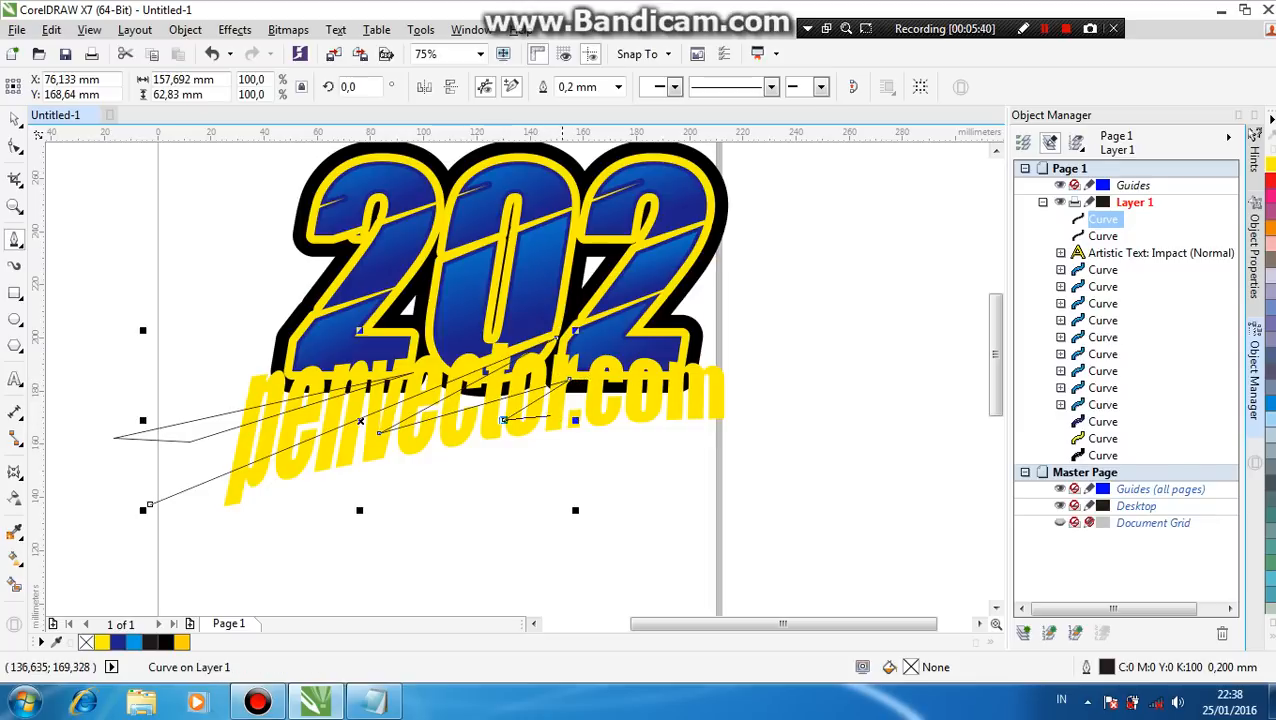
drag(797, 368, 551, 486)
click(535, 493)
click(135, 547)
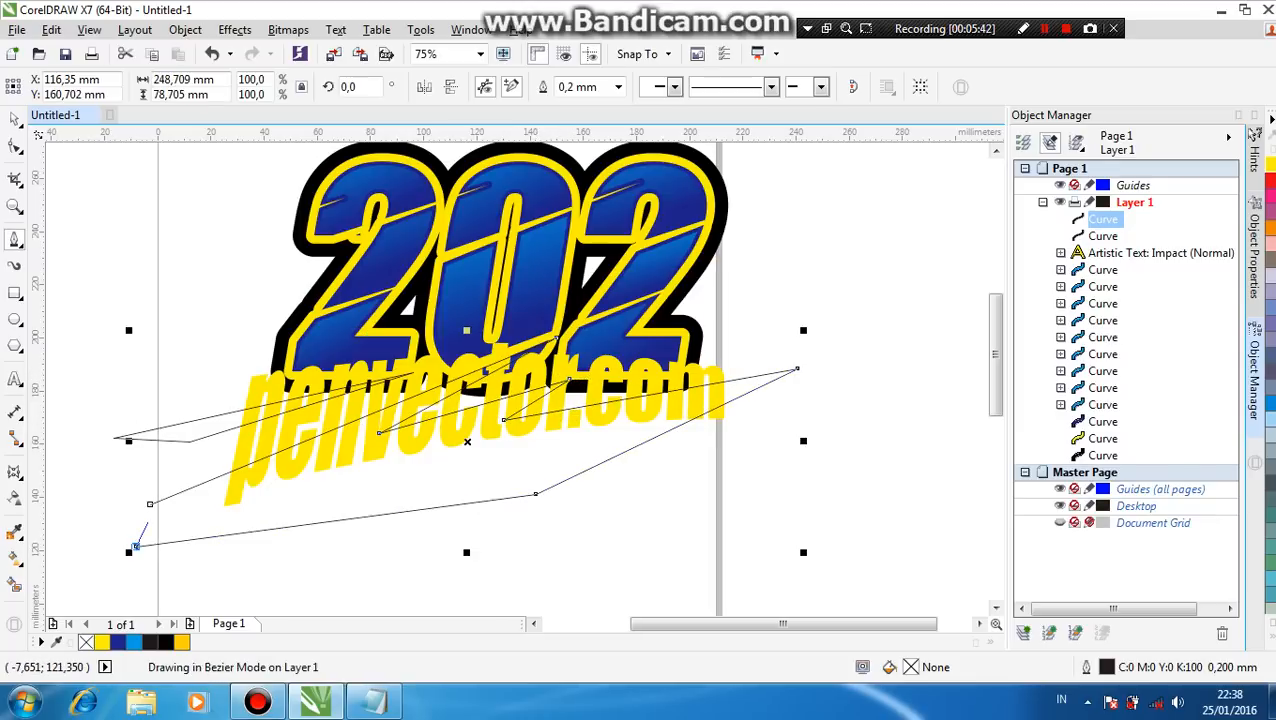
click(150, 505)
- Group the two drawn shapes and PowerClip the group inside the penvector.com text
click(19, 124)
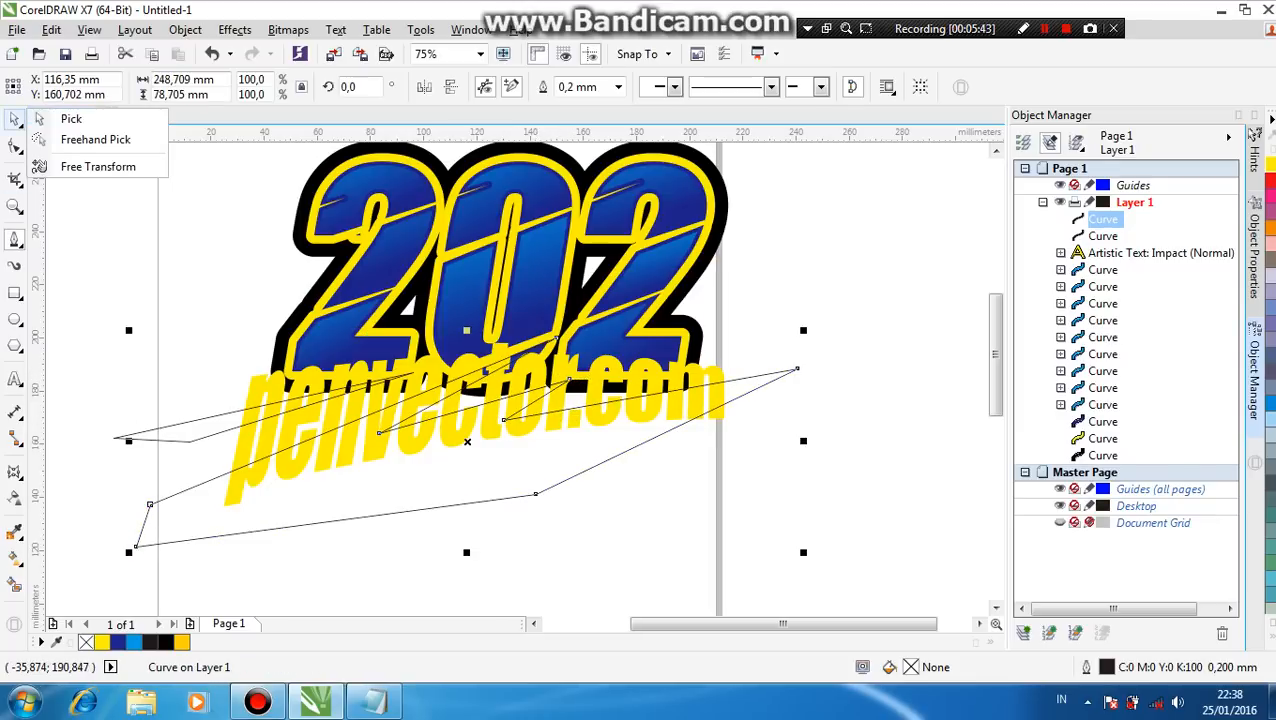
click(46, 119)
shift+click(181, 423)
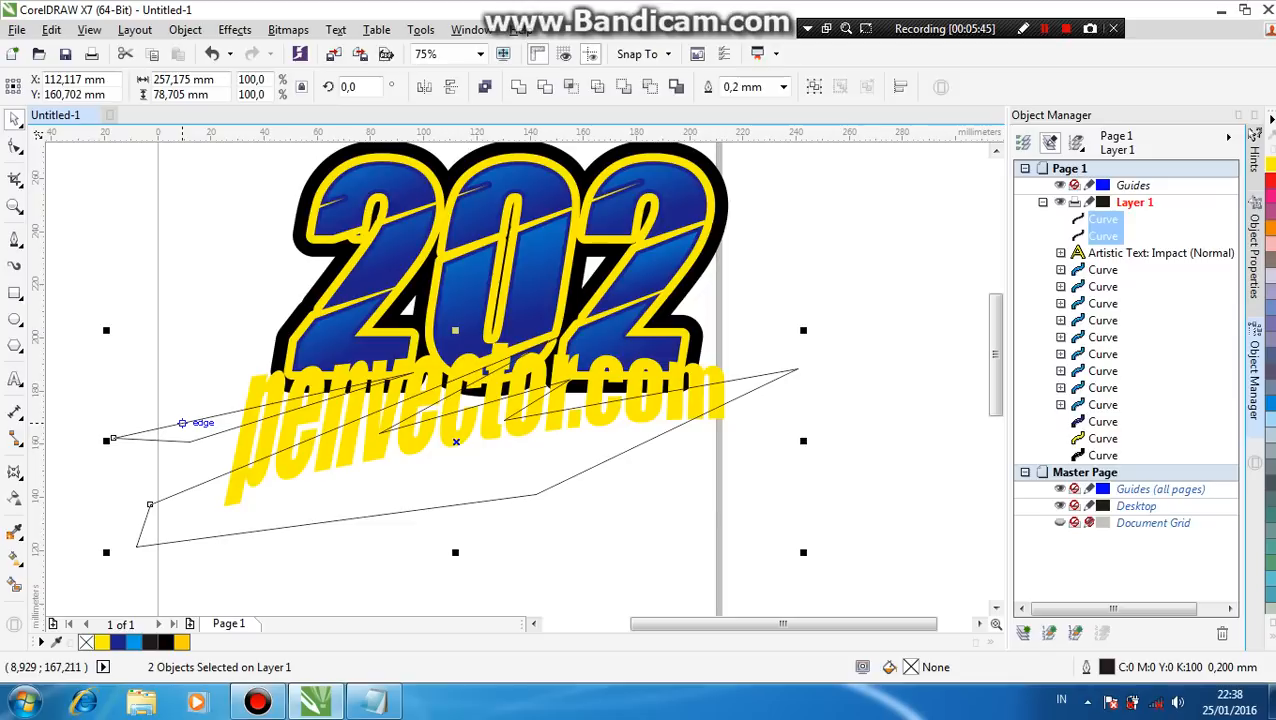
key(ctrl+g)
click(185, 30)
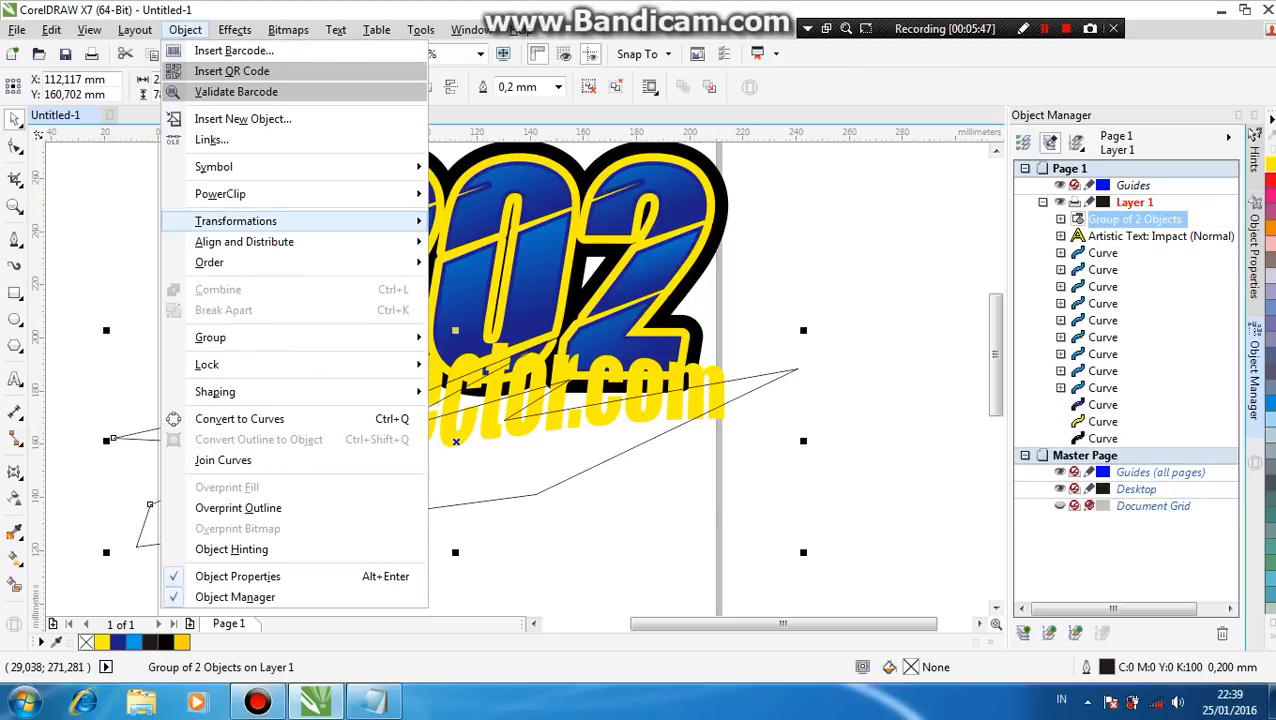
mouse_move(220, 194)
click(513, 195)
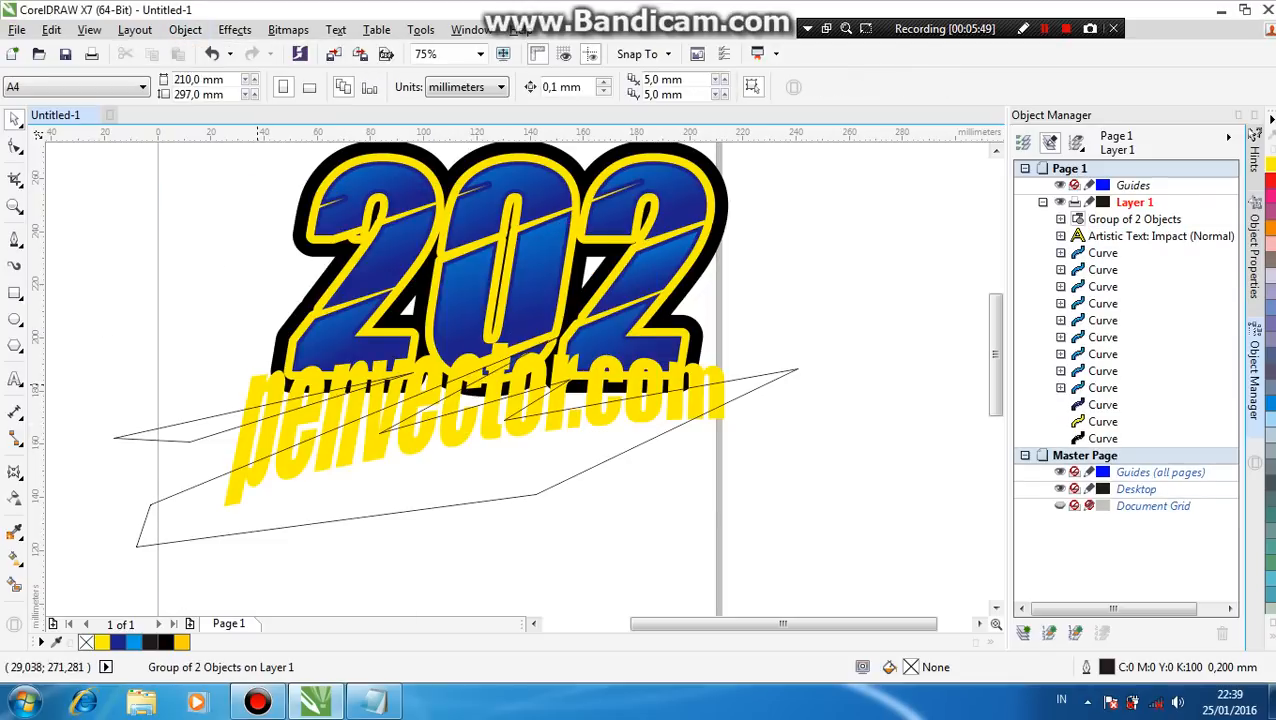
click(257, 386)
- Shift the clipped shapes down and left within the PowerClip, and fill them white with no outline
click(426, 533)
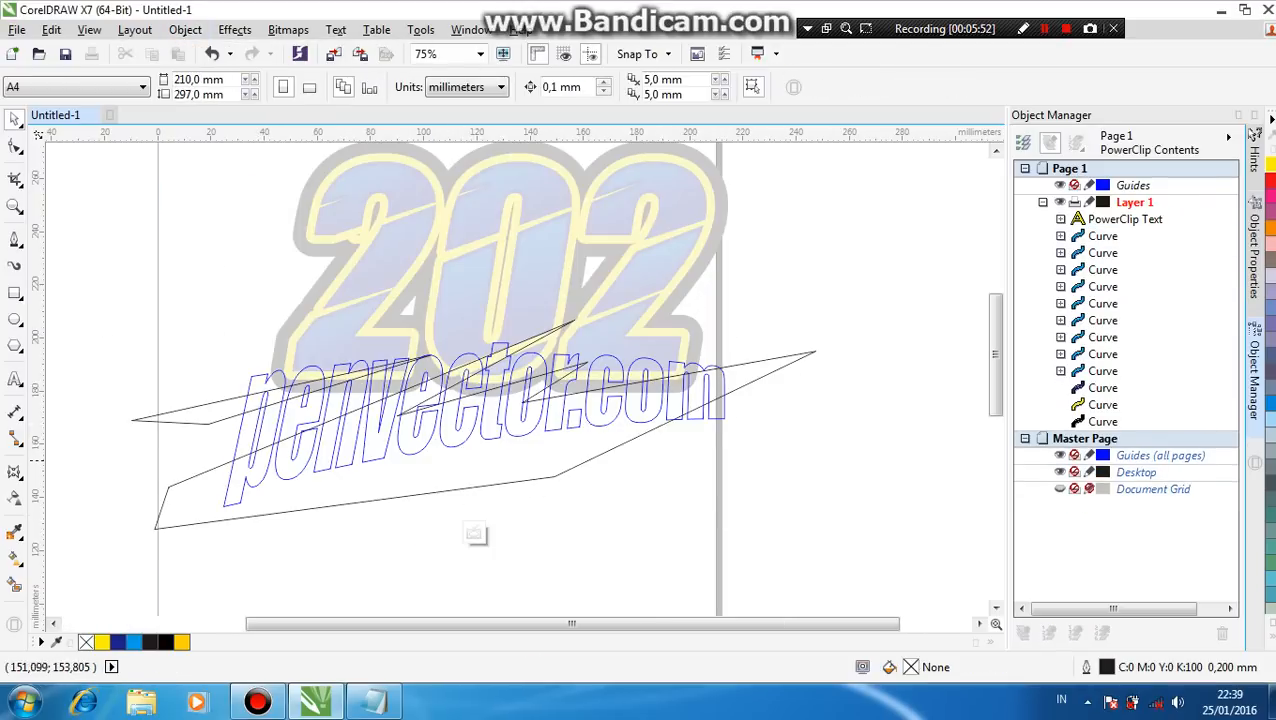
drag(553, 452, 527, 480)
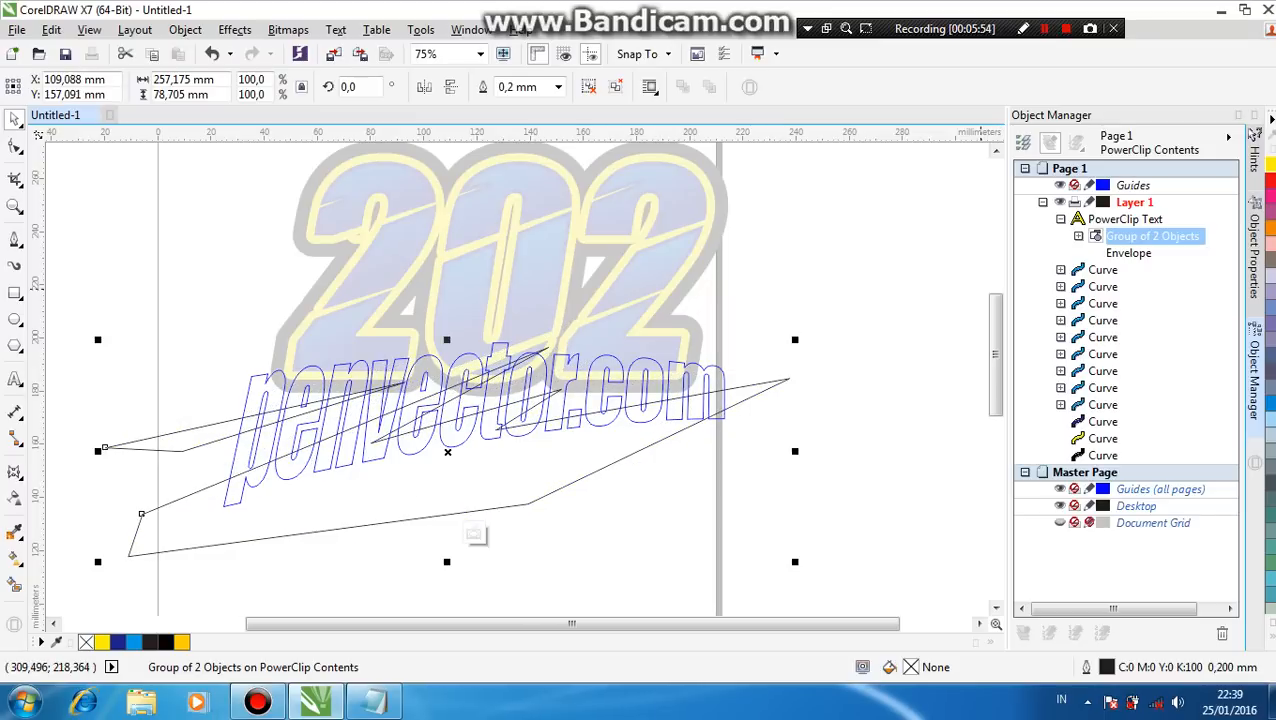
click(1271, 636)
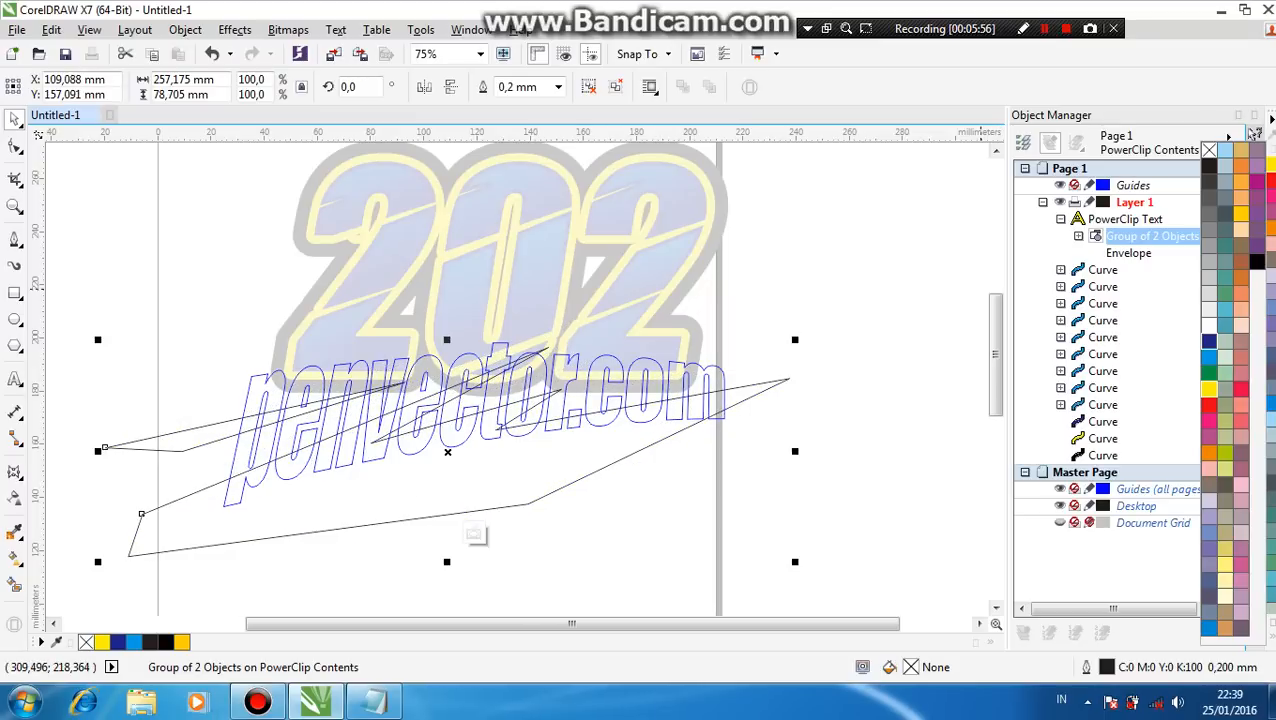
click(1209, 325)
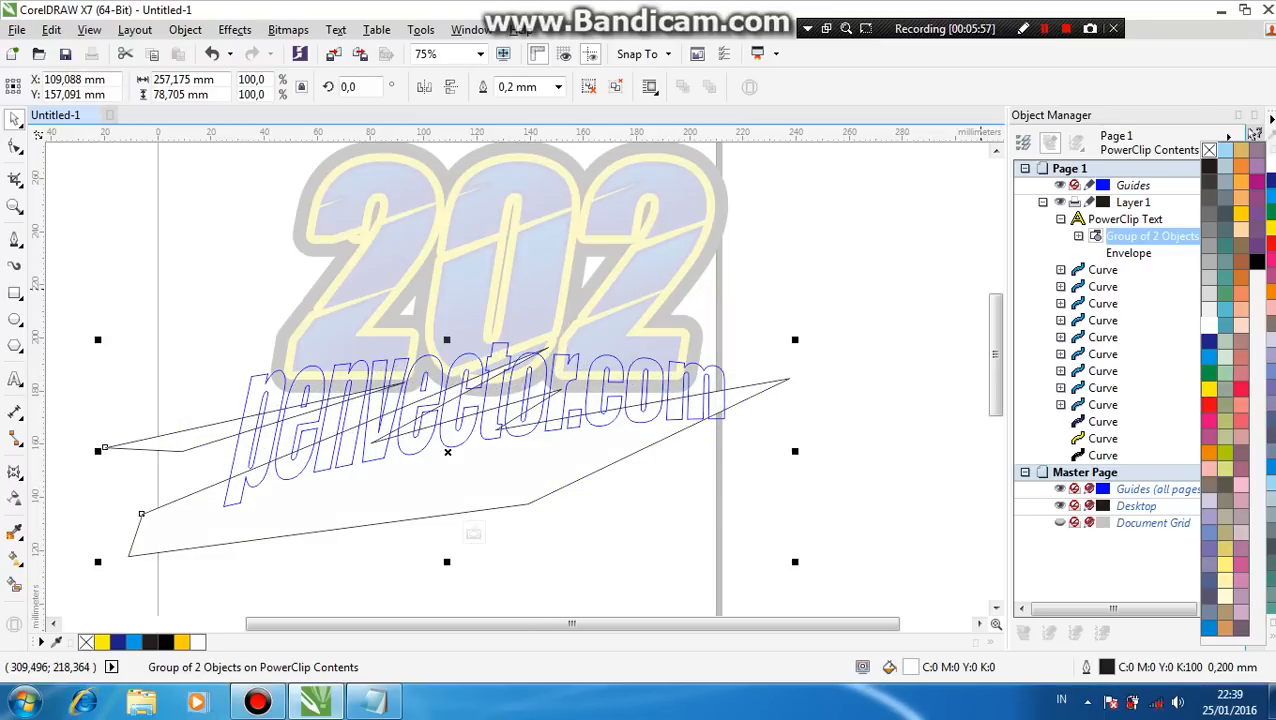
right_click(1209, 150)
- Apply a vertical linear transparency to the clipped shapes, fading downward, and finish editing the PowerClip
click(14, 497)
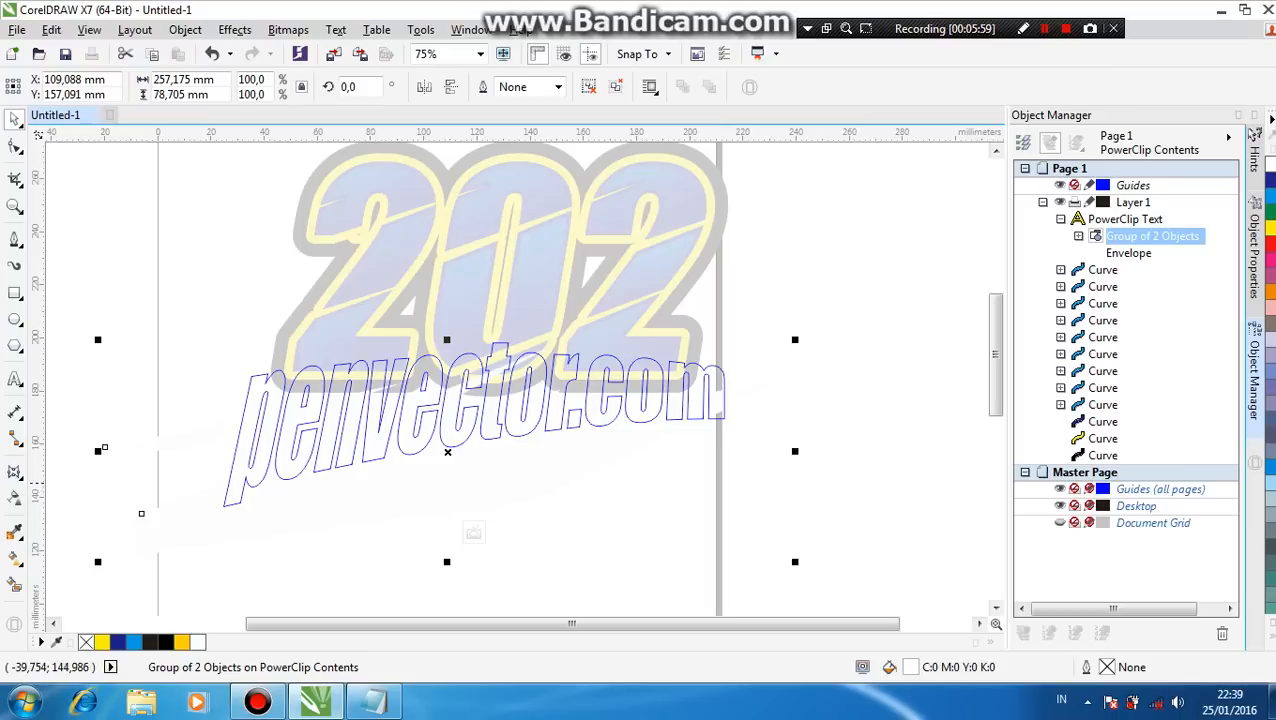
click(14, 497)
drag(591, 333, 501, 521)
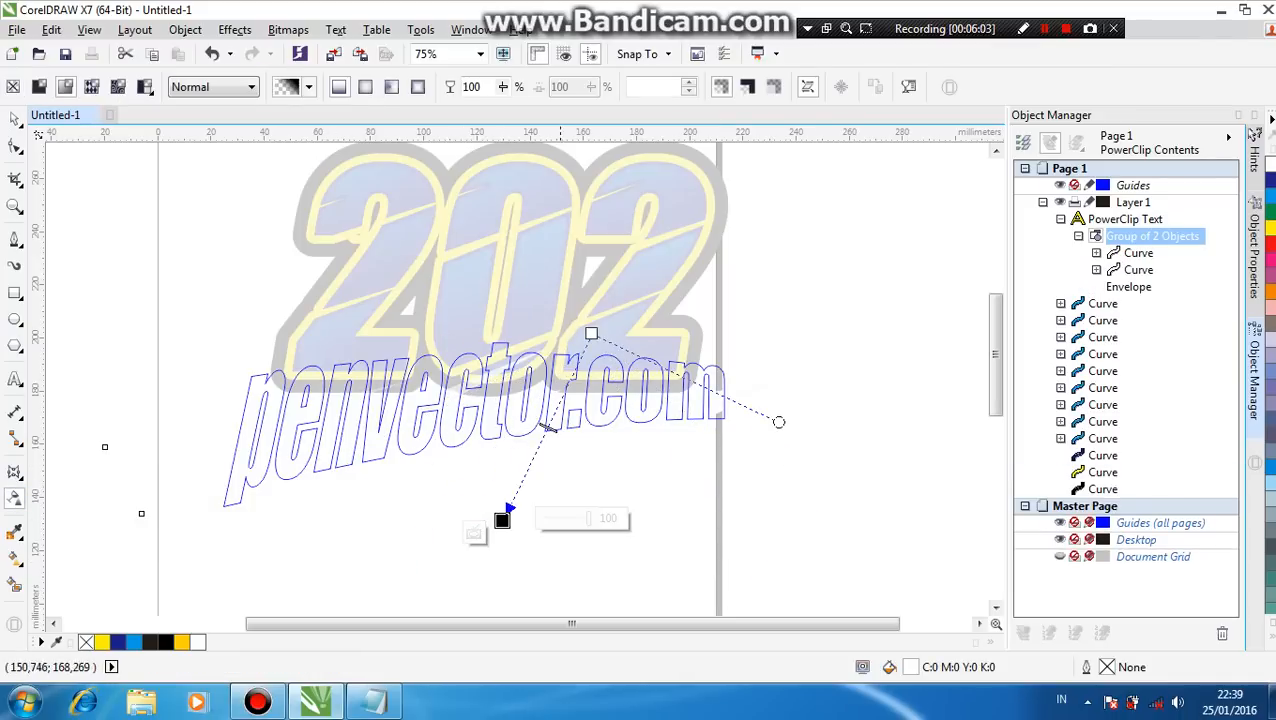
drag(591, 333, 500, 327)
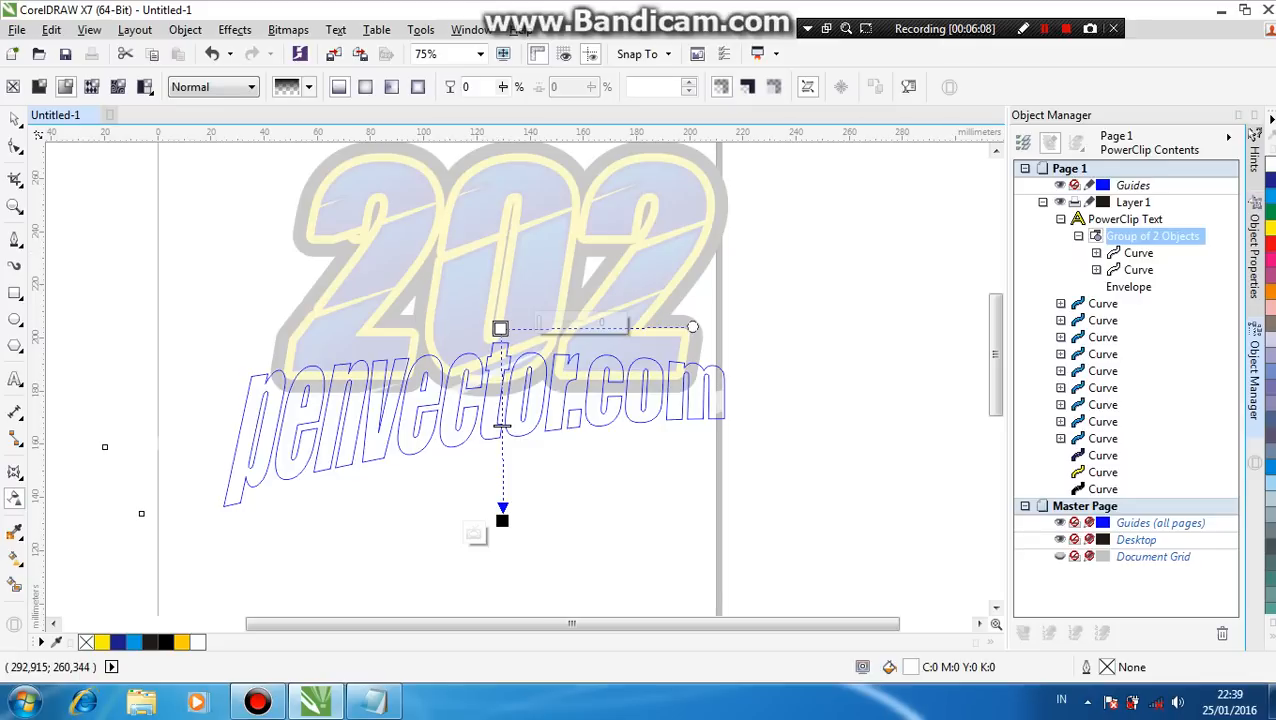
key(space)
click(478, 532)
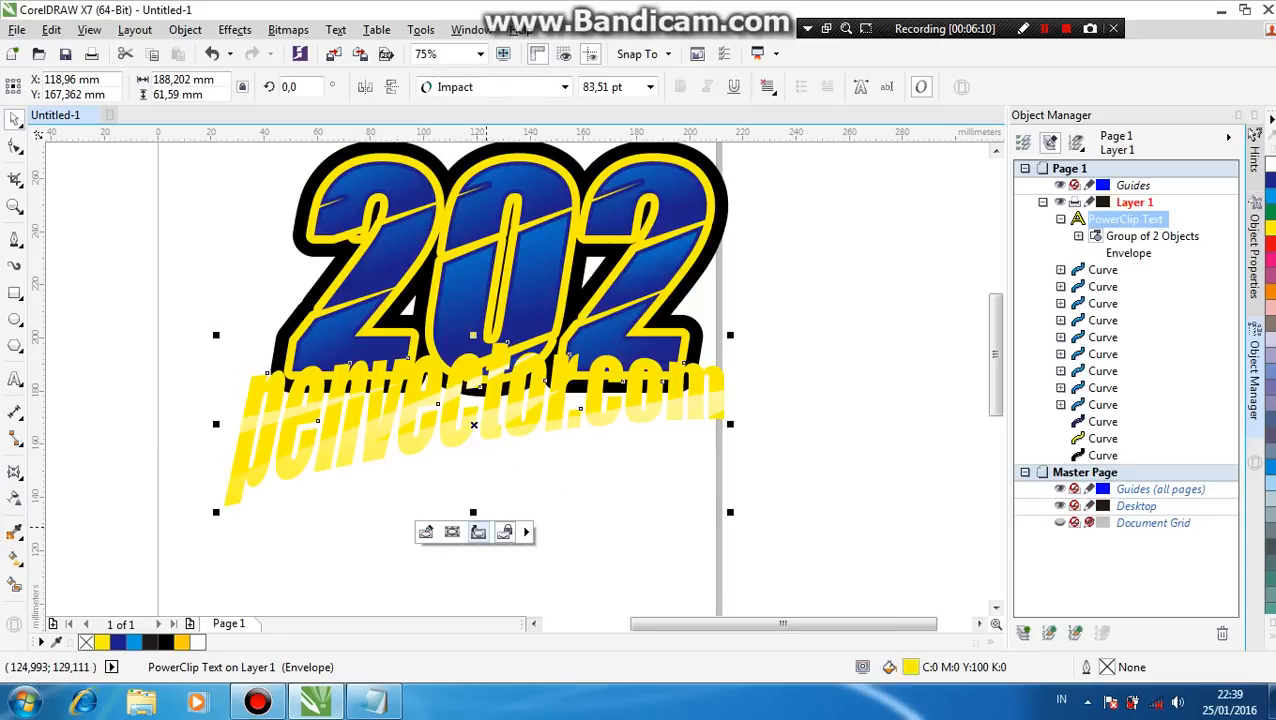
- Fill the clipped shapes red and stretch their transparency from the top of the 202 down to the base of the text
click(426, 532)
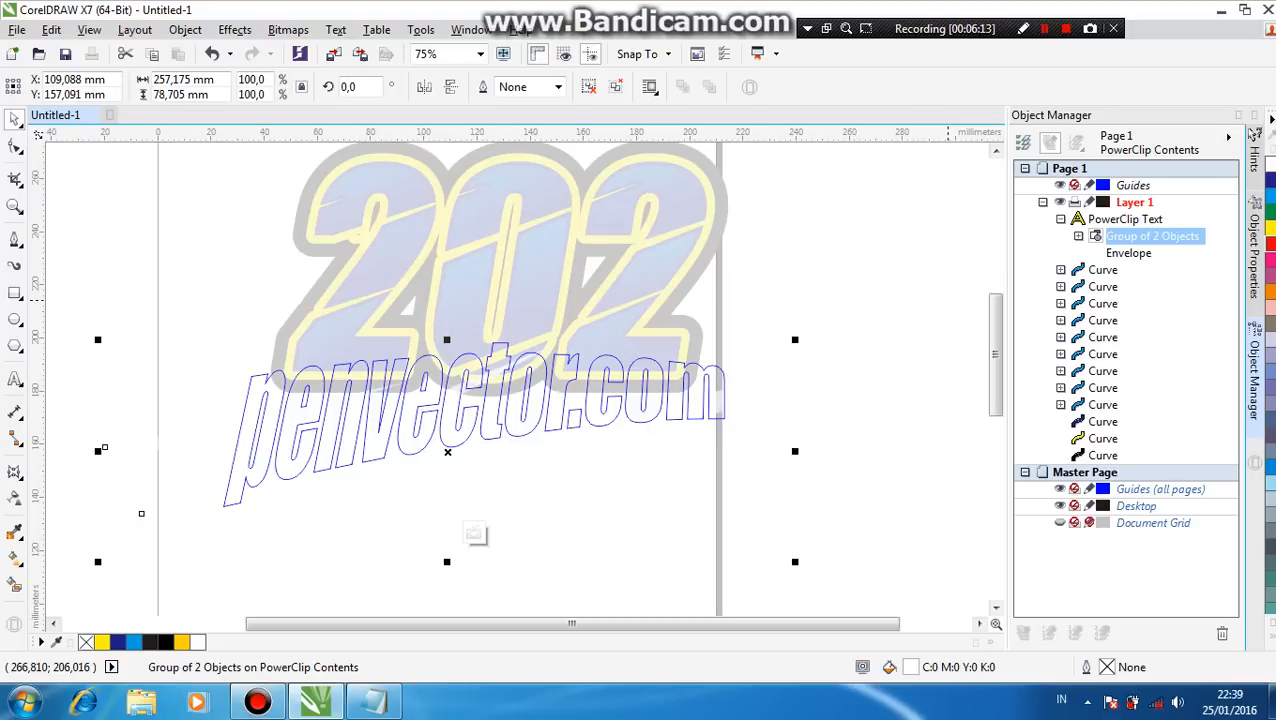
click(1271, 244)
click(14, 497)
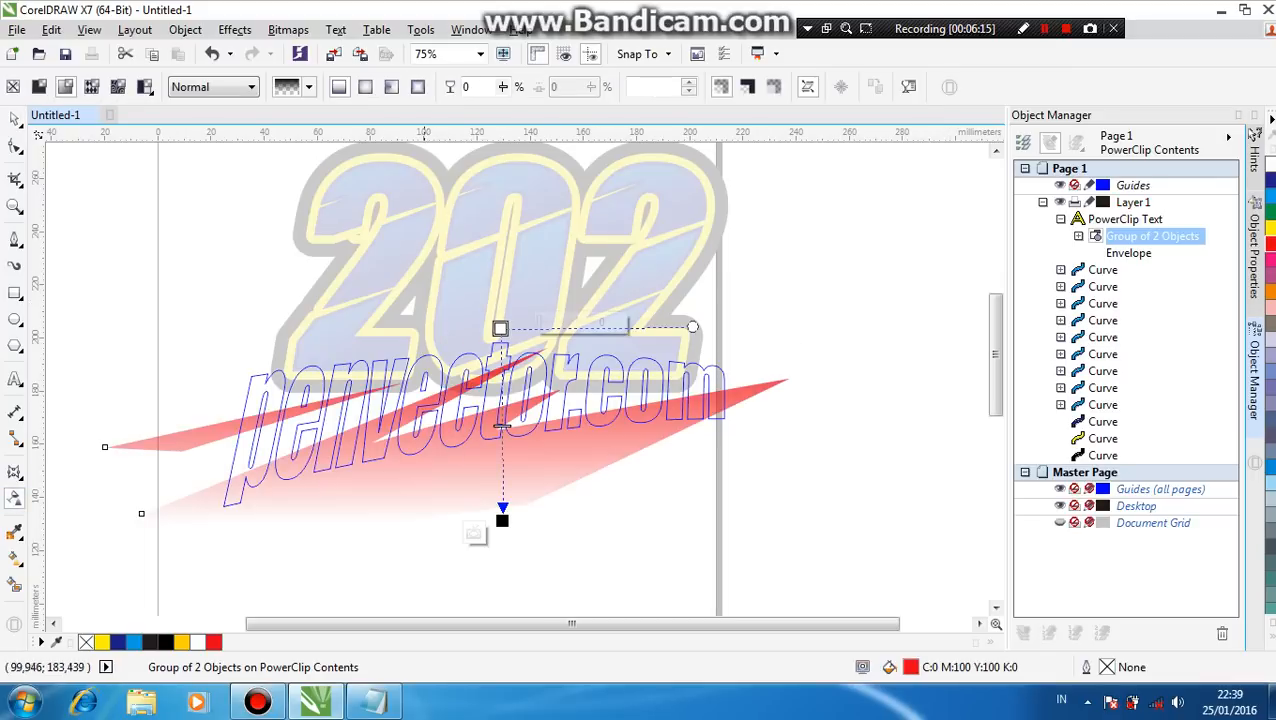
drag(501, 328, 499, 231)
drag(502, 520, 494, 460)
drag(499, 231, 492, 148)
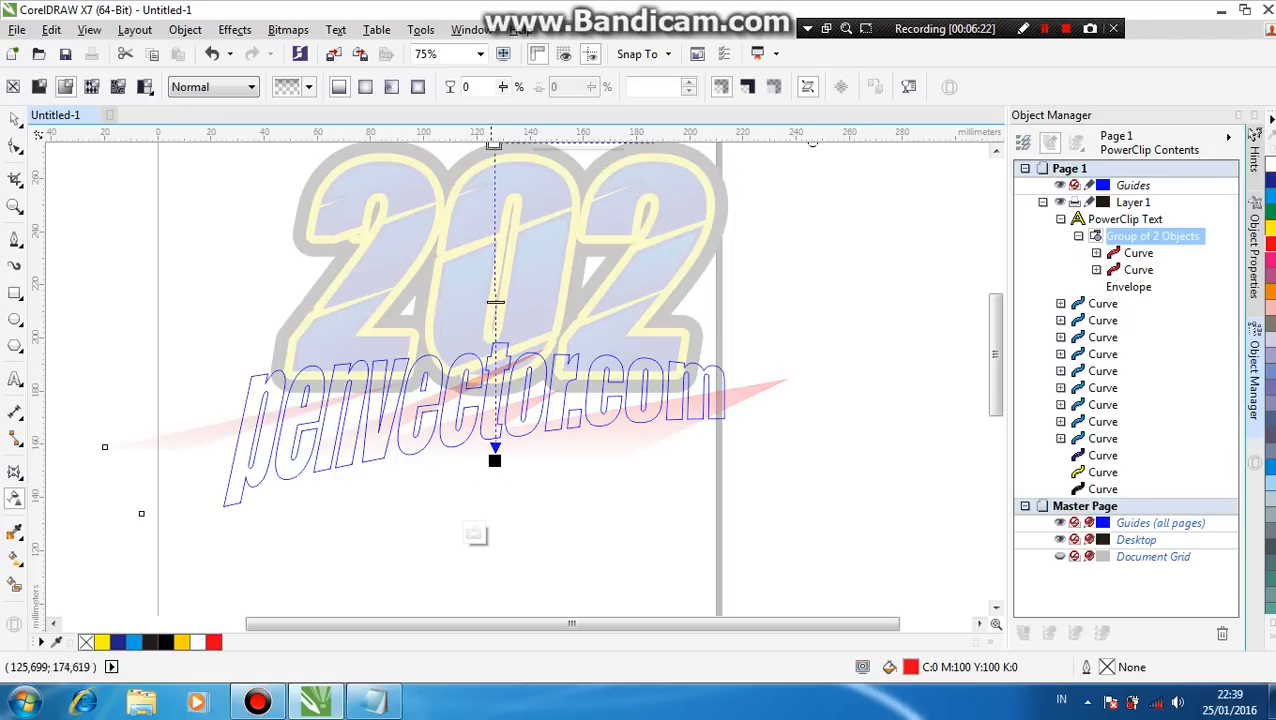
drag(494, 460, 499, 440)
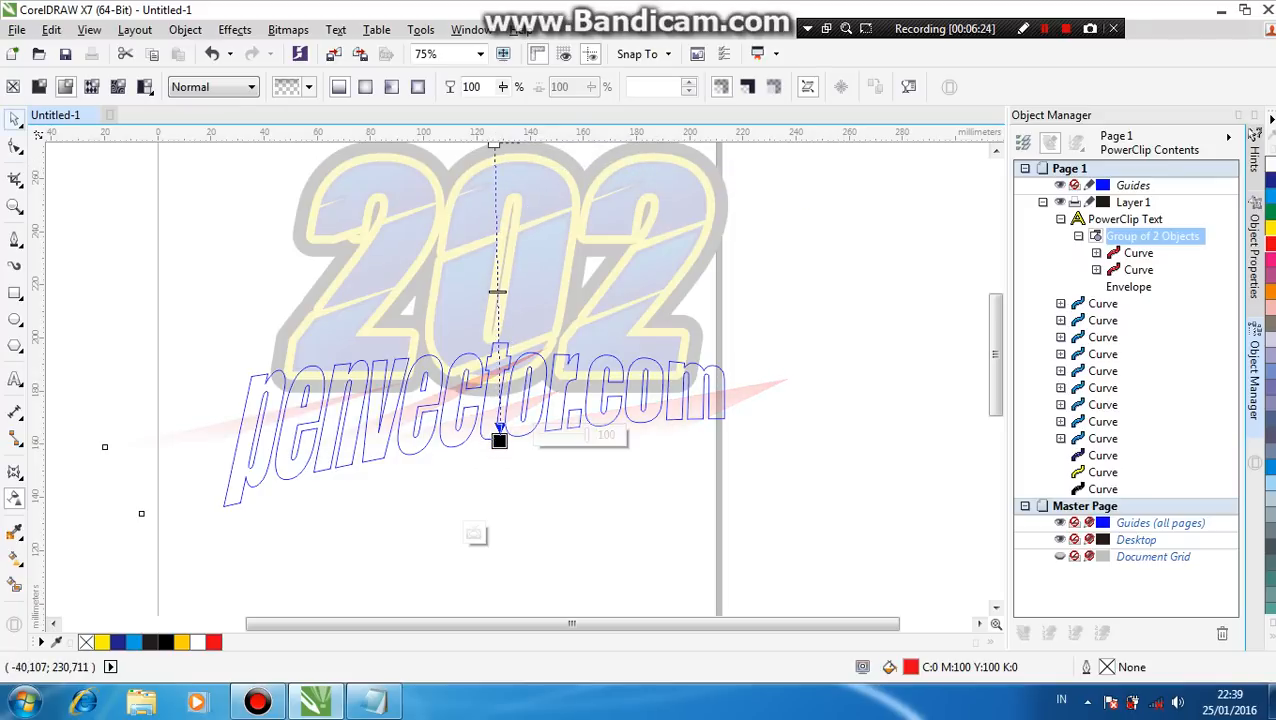
- Fill the clipped shapes white and the penvector.com text blue (C100 M100 Y0 K0)
click(14, 119)
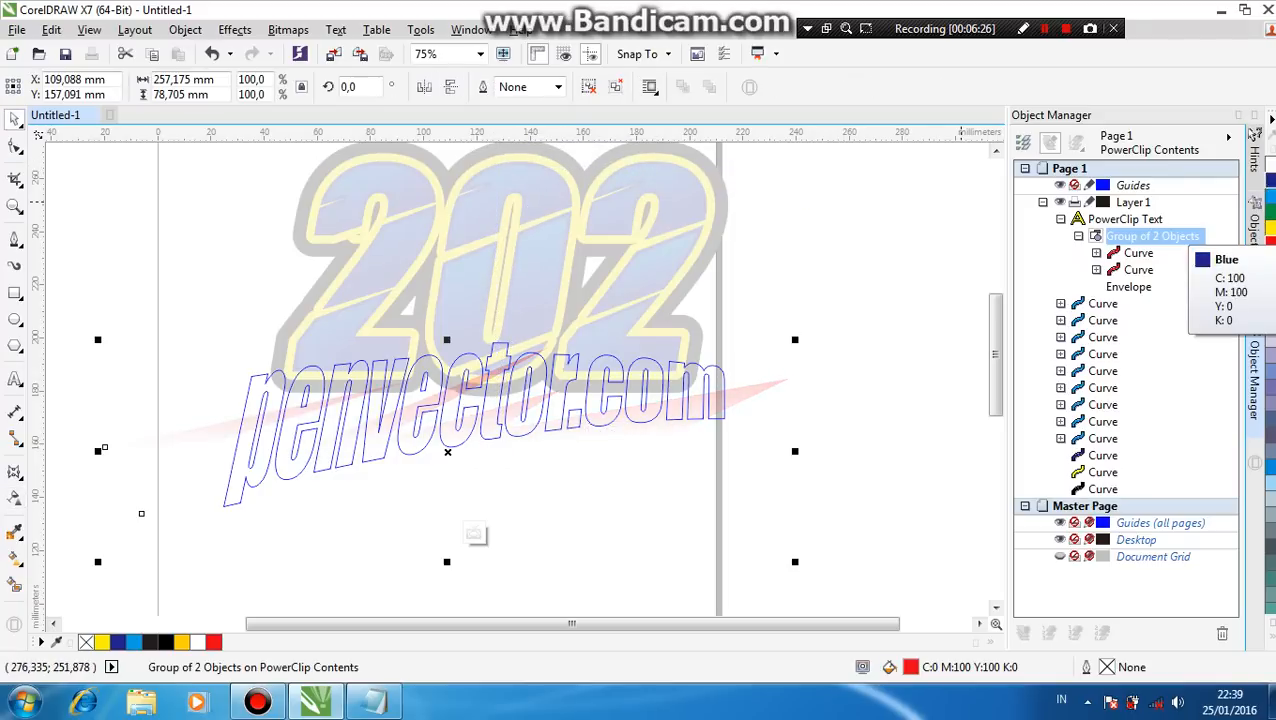
click(1271, 164)
click(474, 532)
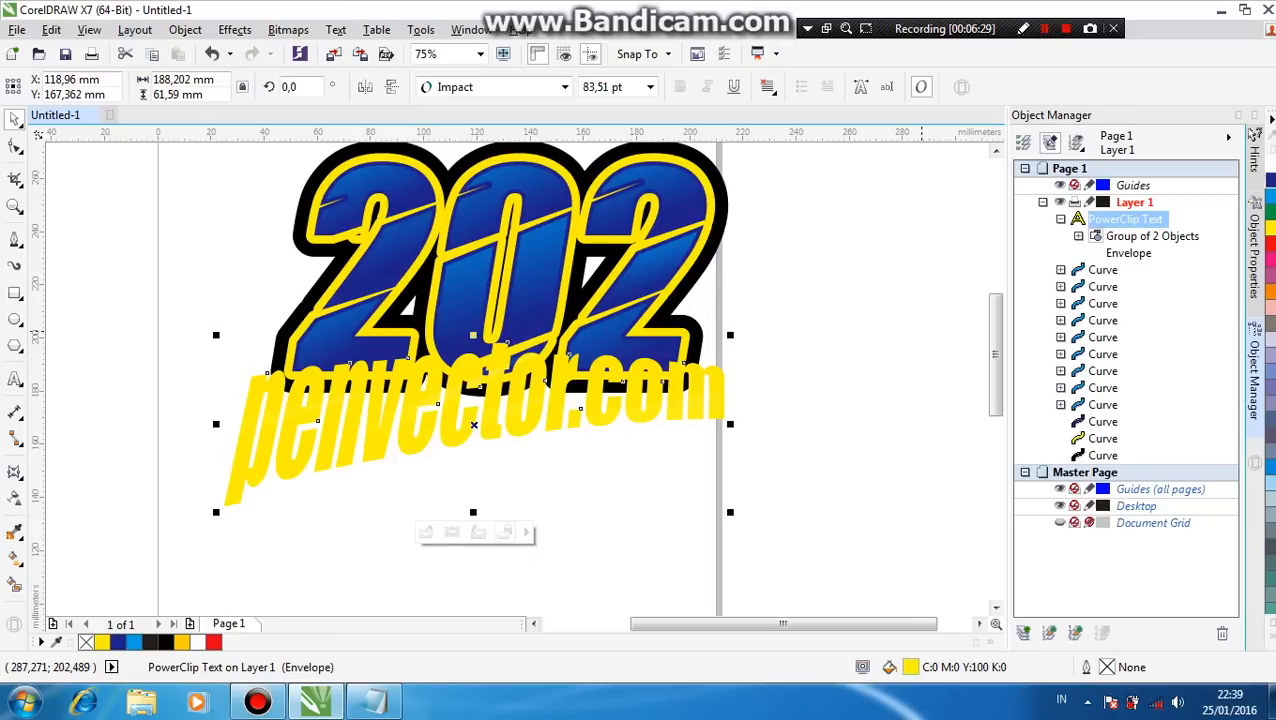
click(1271, 180)
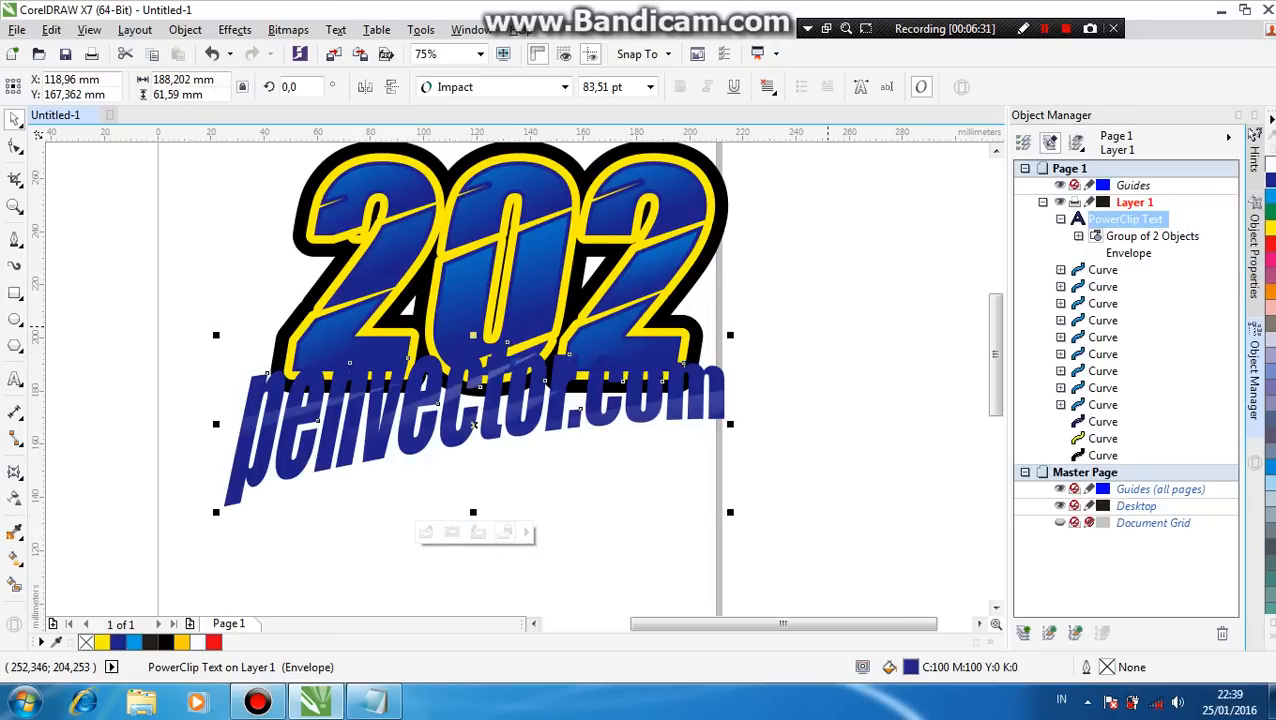
click(828, 326)
- Add a one-step outside contour with a 2.165 mm offset and white fill around the penvector.com text
click(303, 464)
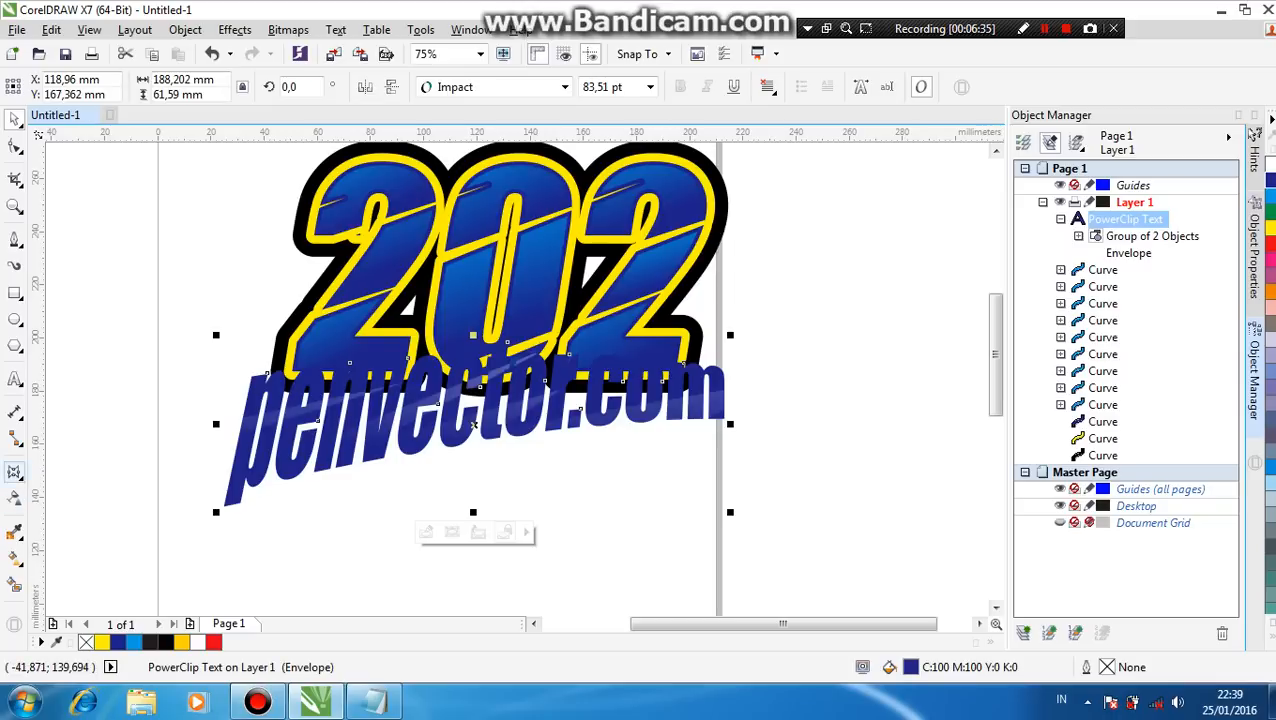
click(15, 471)
click(100, 489)
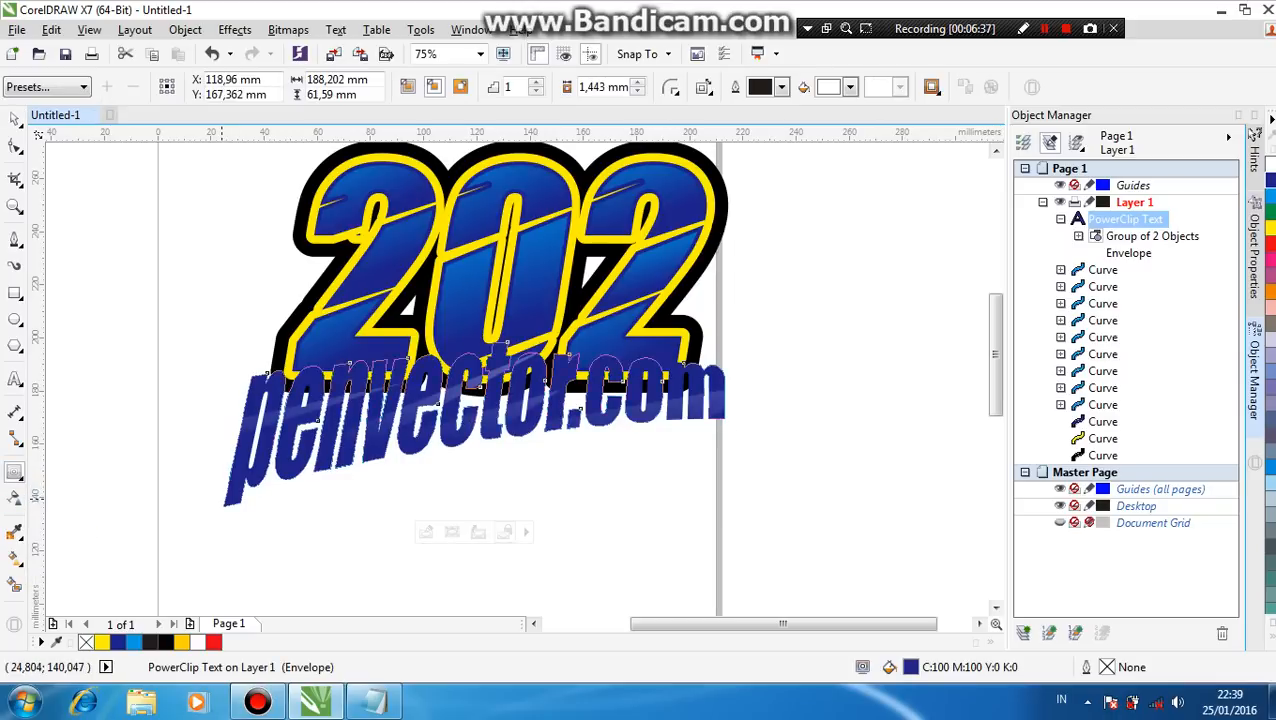
drag(222, 499, 209, 512)
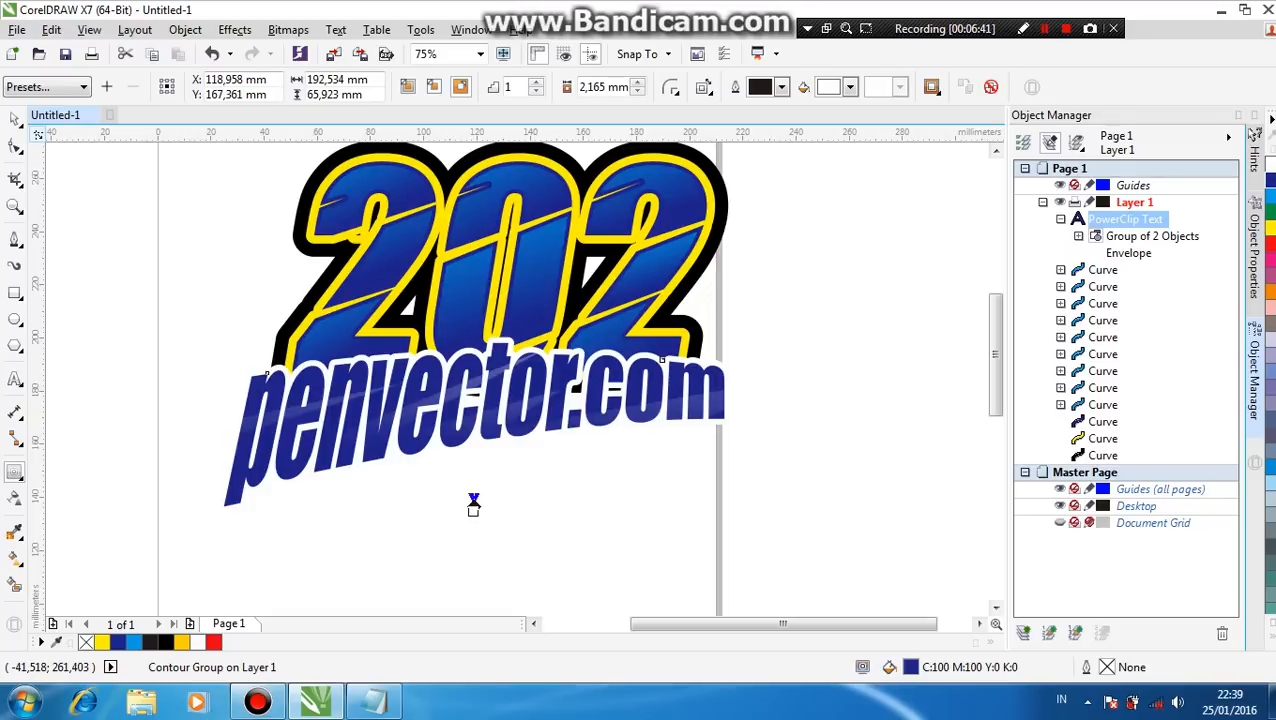
key(space)
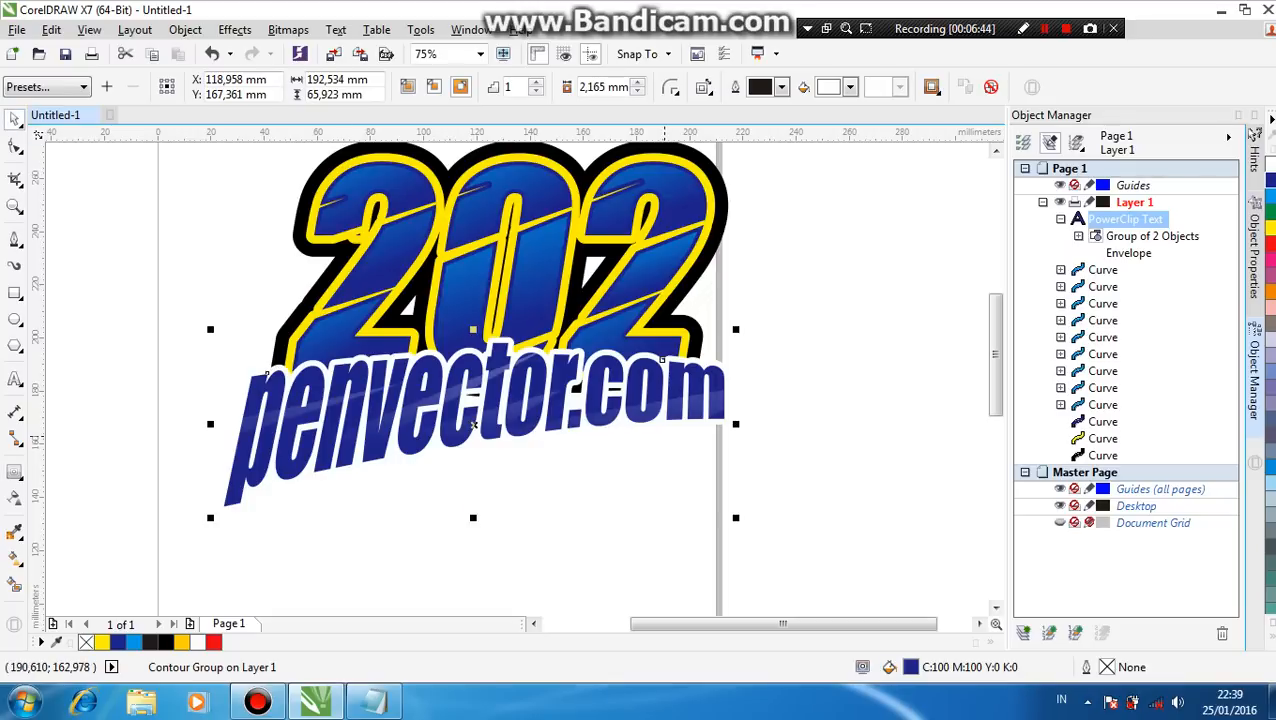
- Break the white contour apart from the penvector.com text and add a one-step 3.179 mm outside contour around the separated white curve
key(ctrl+k)
click(668, 437)
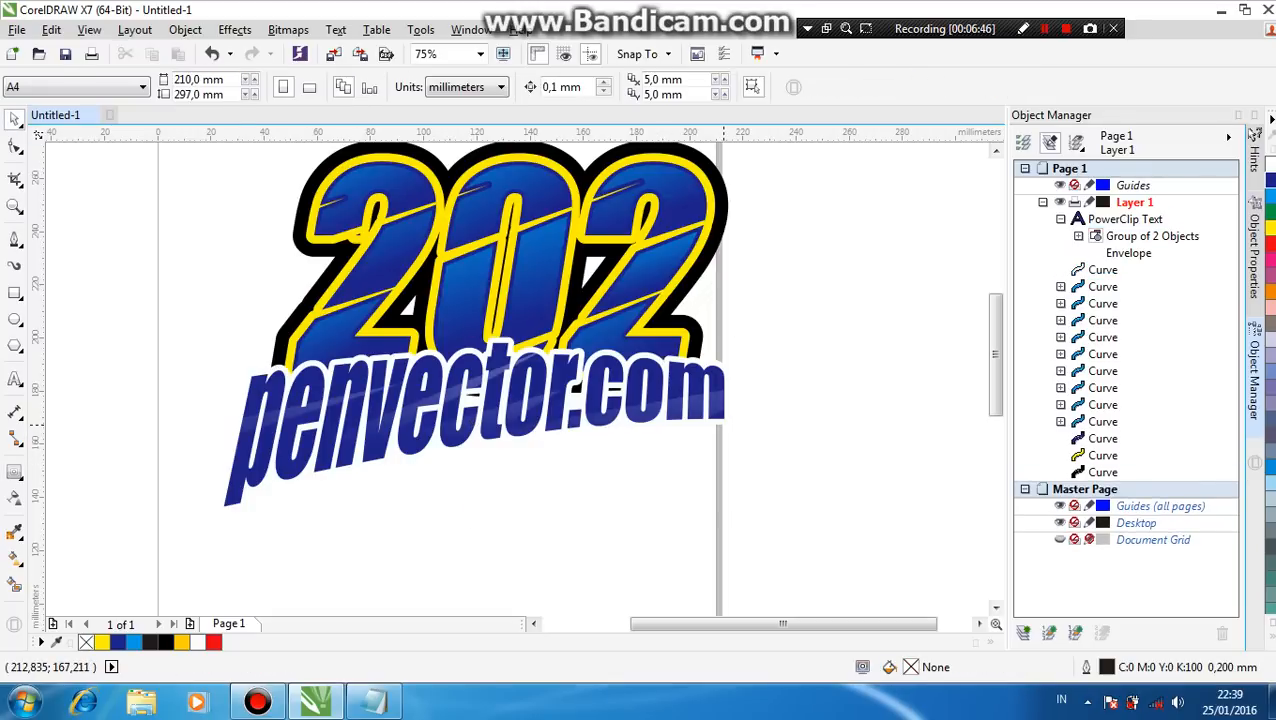
click(733, 422)
click(15, 472)
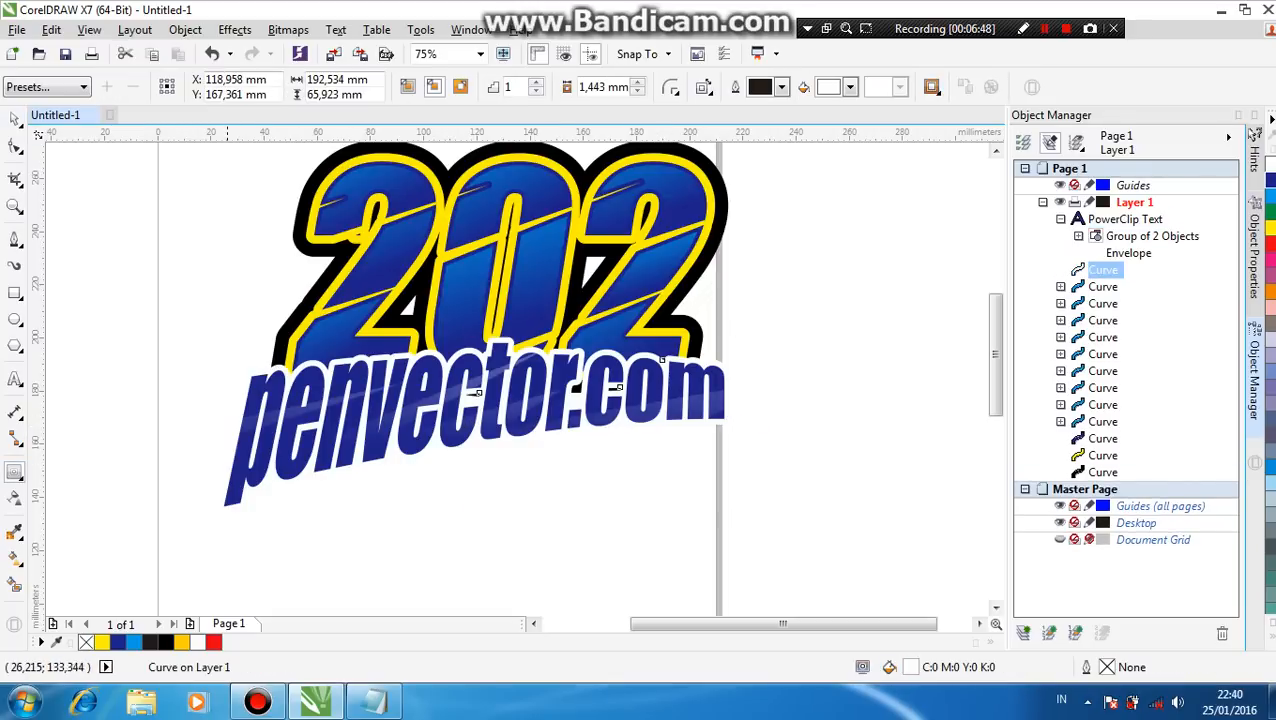
drag(240, 425, 216, 425)
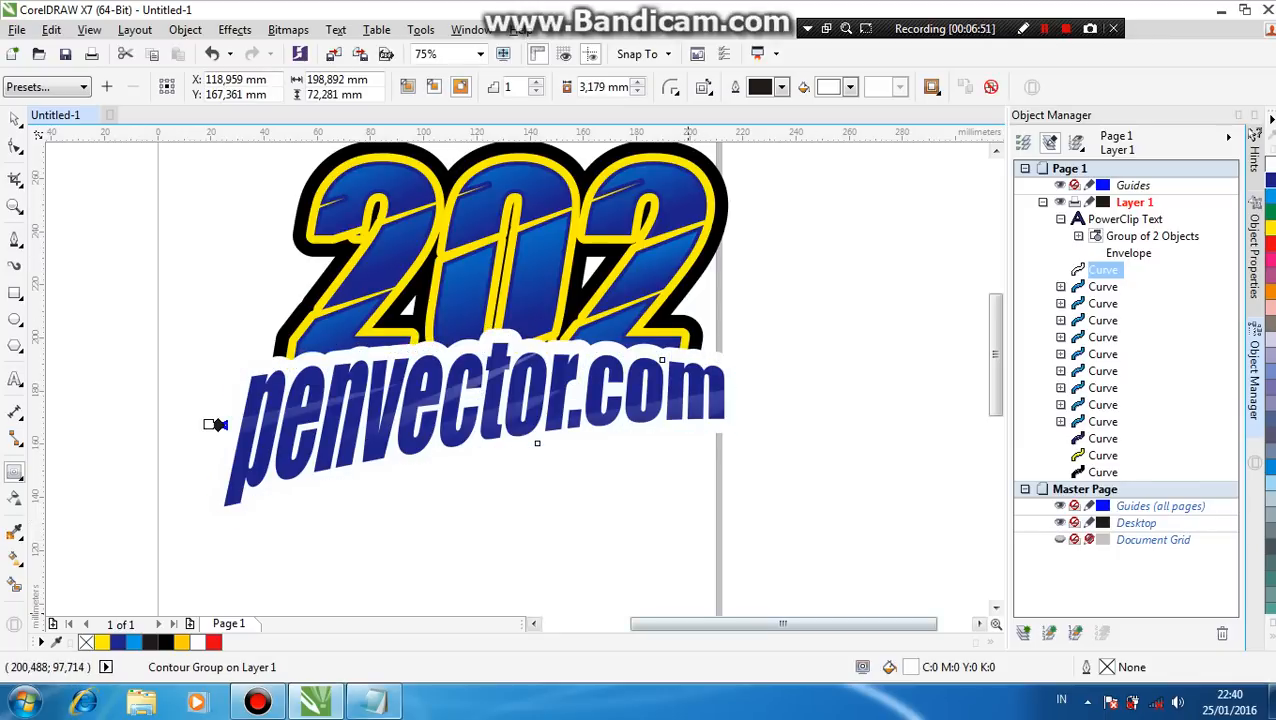
- Break the new contour apart and fill its outer curve black (C100 M100 Y100 K100)
click(372, 702)
click(215, 424)
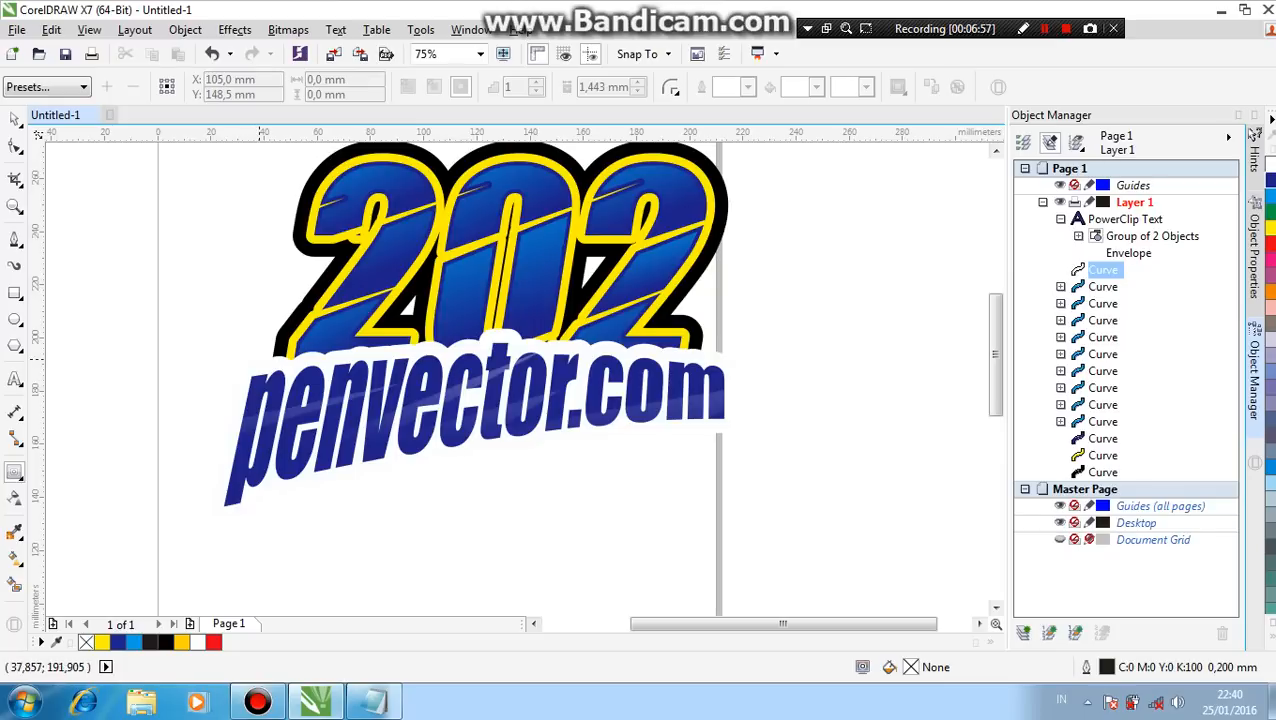
click(213, 424)
key(ctrl+k)
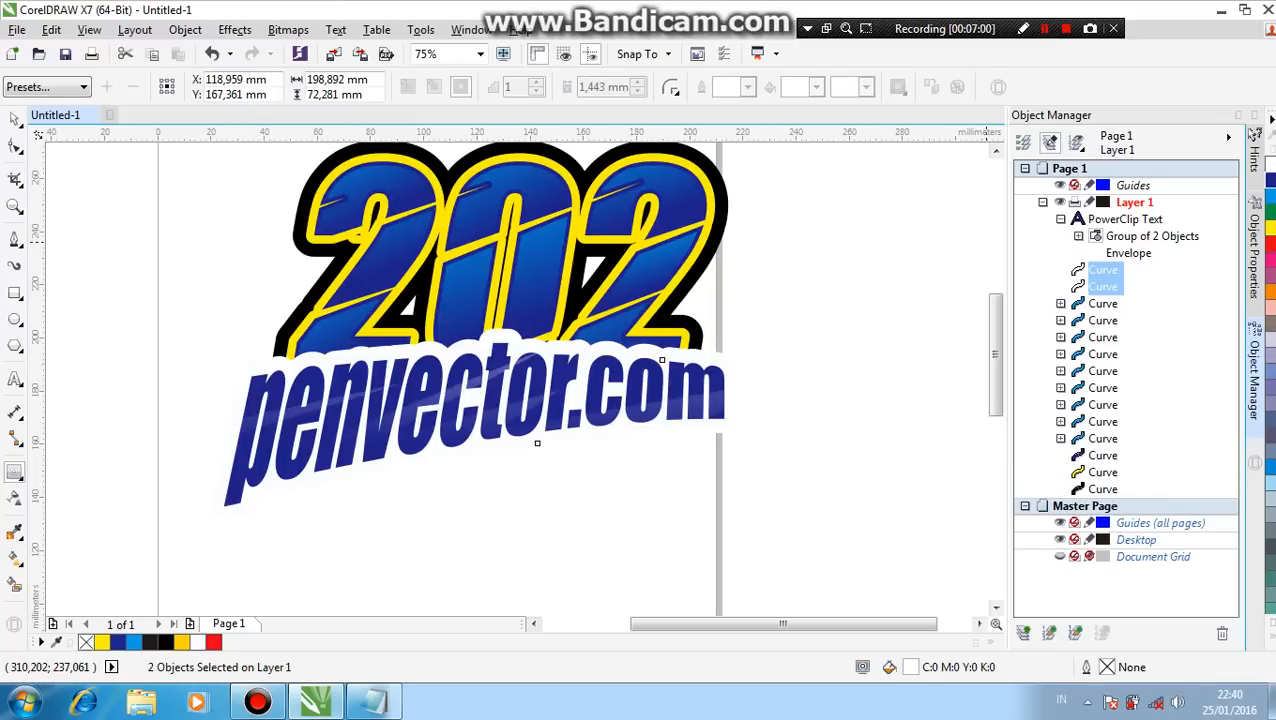
click(1103, 287)
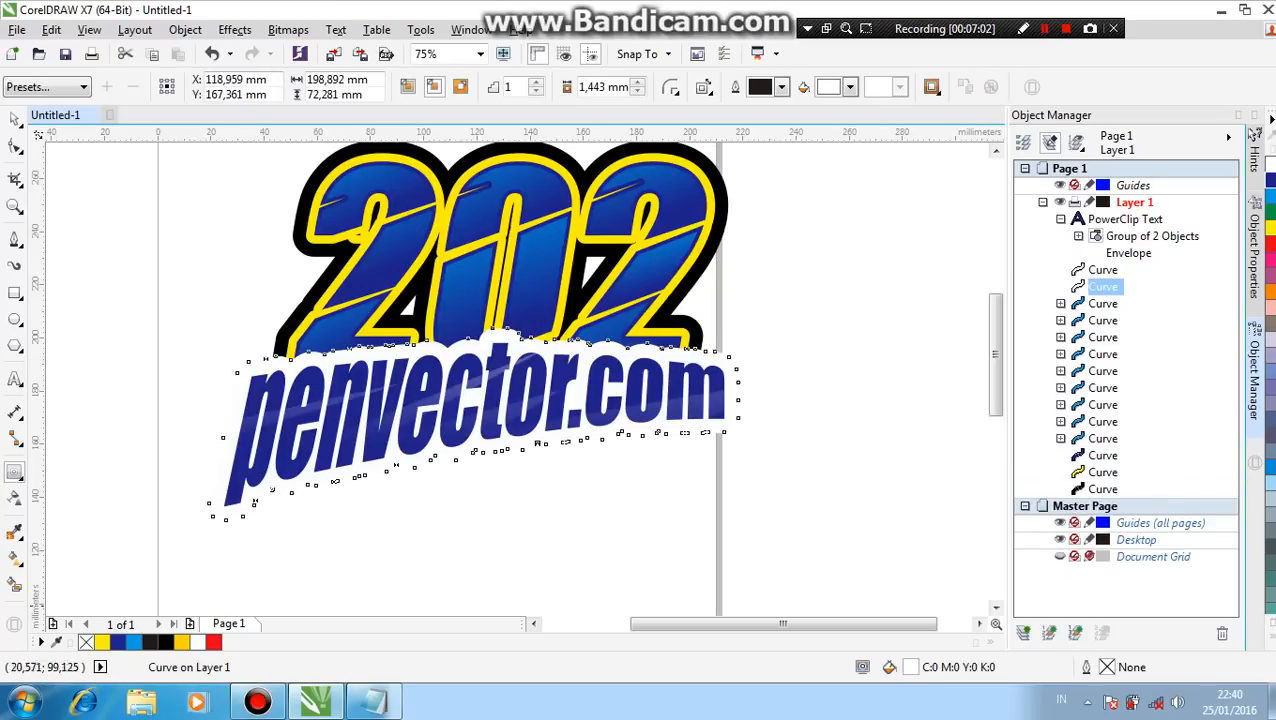
click(166, 642)
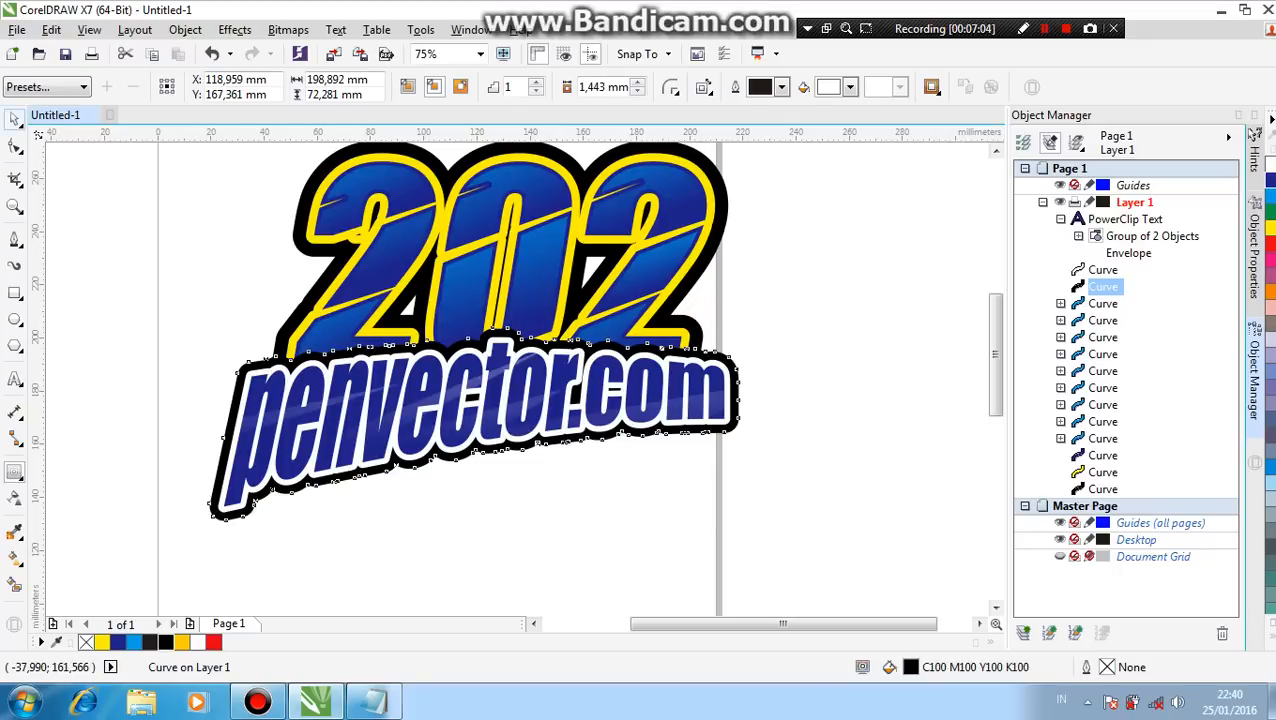
- Move the text's black outline curve behind the 202 artwork and weld it with the 202's black outline
click(15, 118)
drag(1103, 287, 1103, 481)
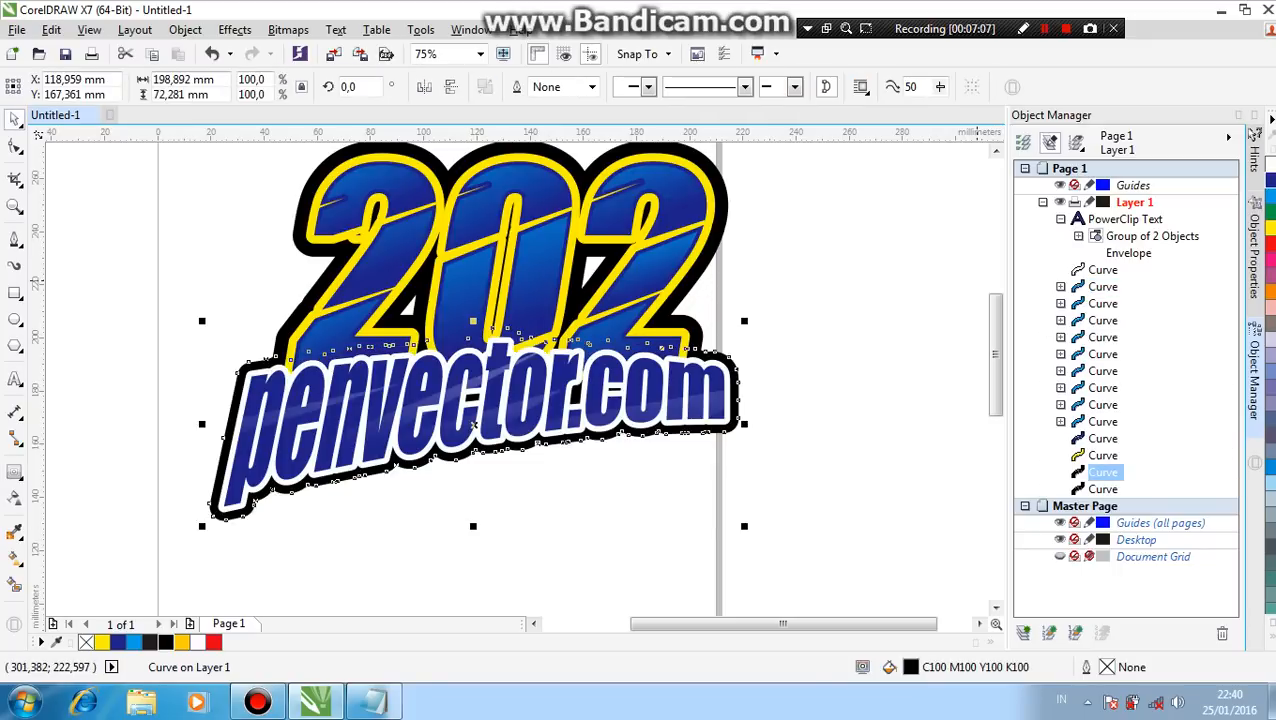
shift+click(1103, 489)
click(517, 87)
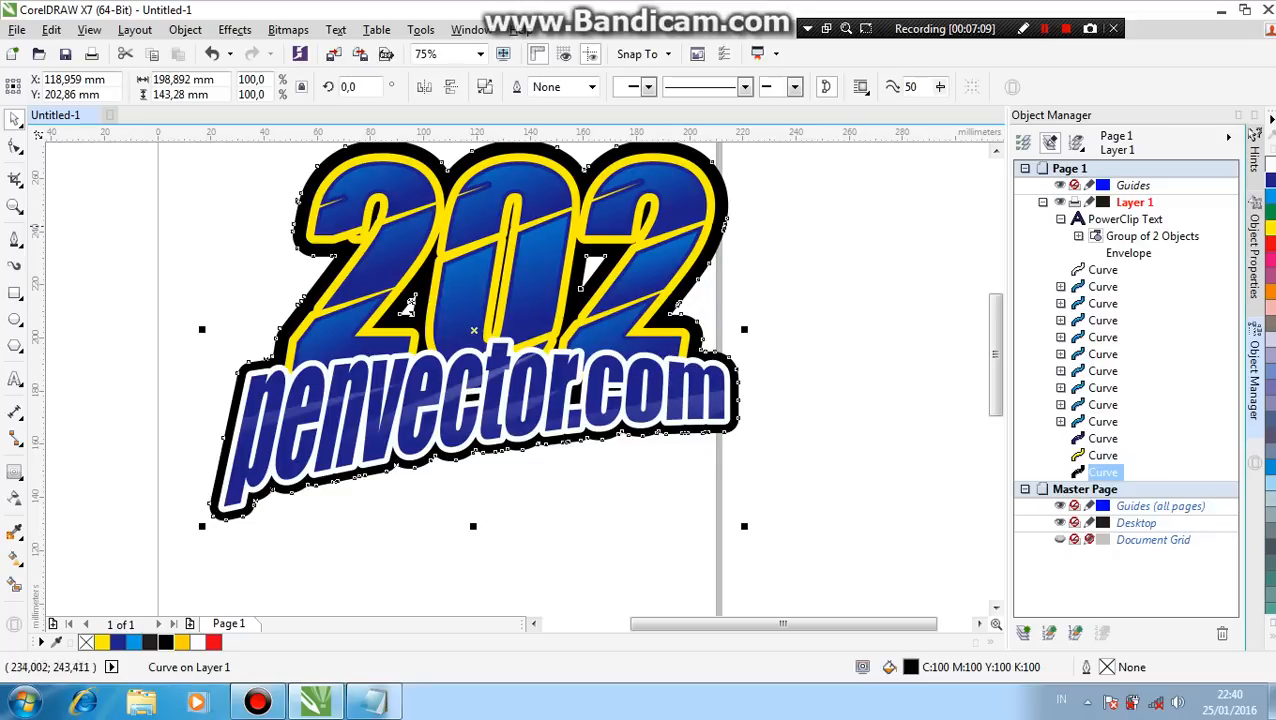
- Add a one-step outside contour with a 3.175 mm offset and yellow fill around the combined black outline
click(740, 287)
scroll(739, 288, down, 1)
scroll(727, 254, up, 1)
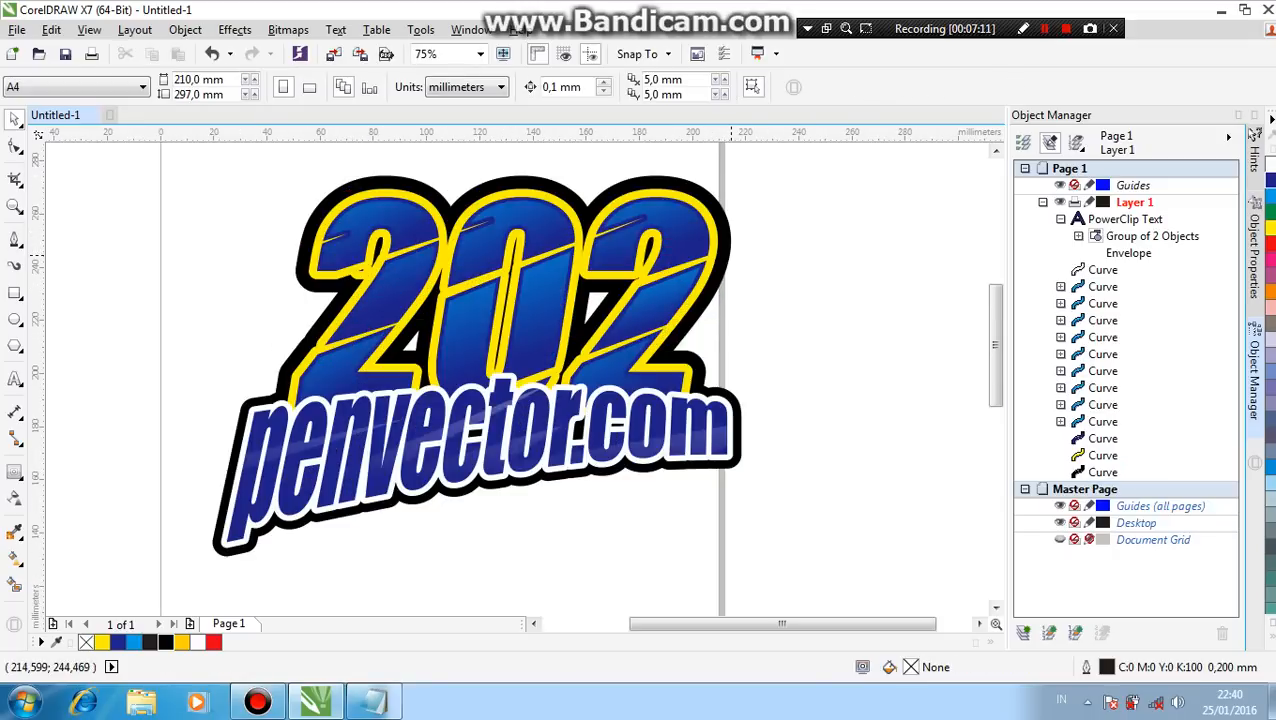
click(727, 252)
click(15, 472)
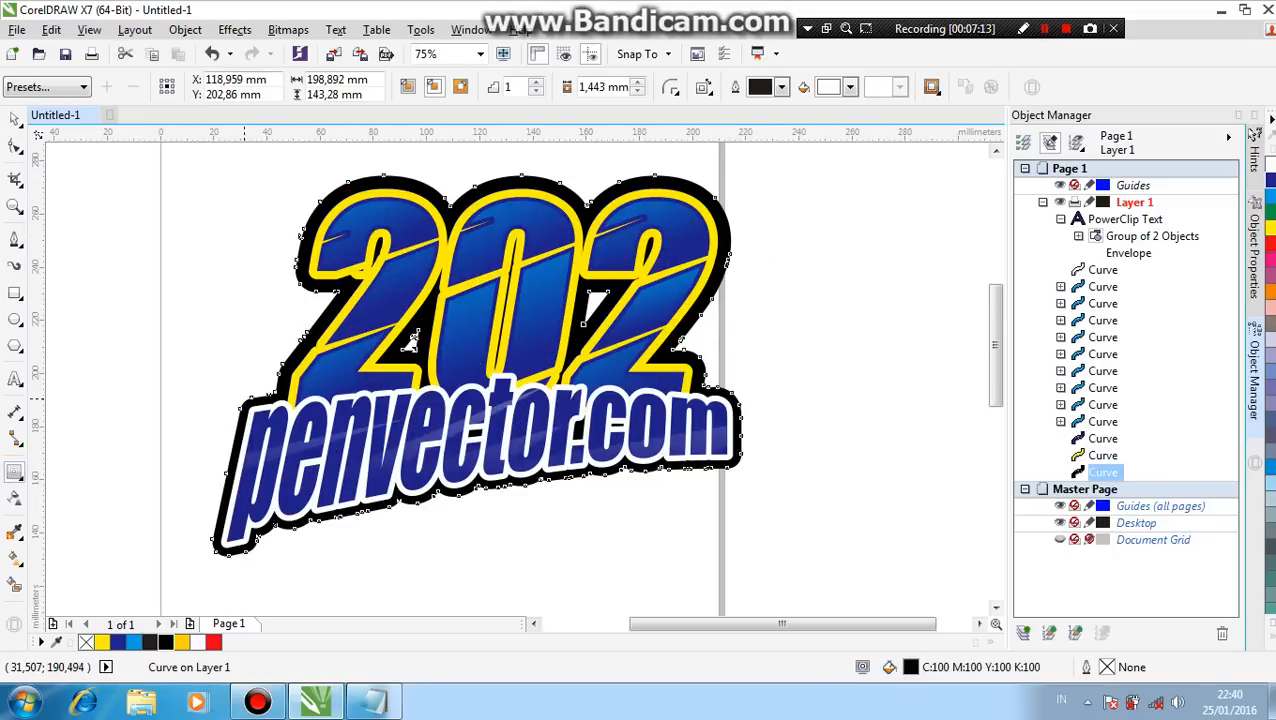
drag(244, 397, 207, 365)
click(850, 87)
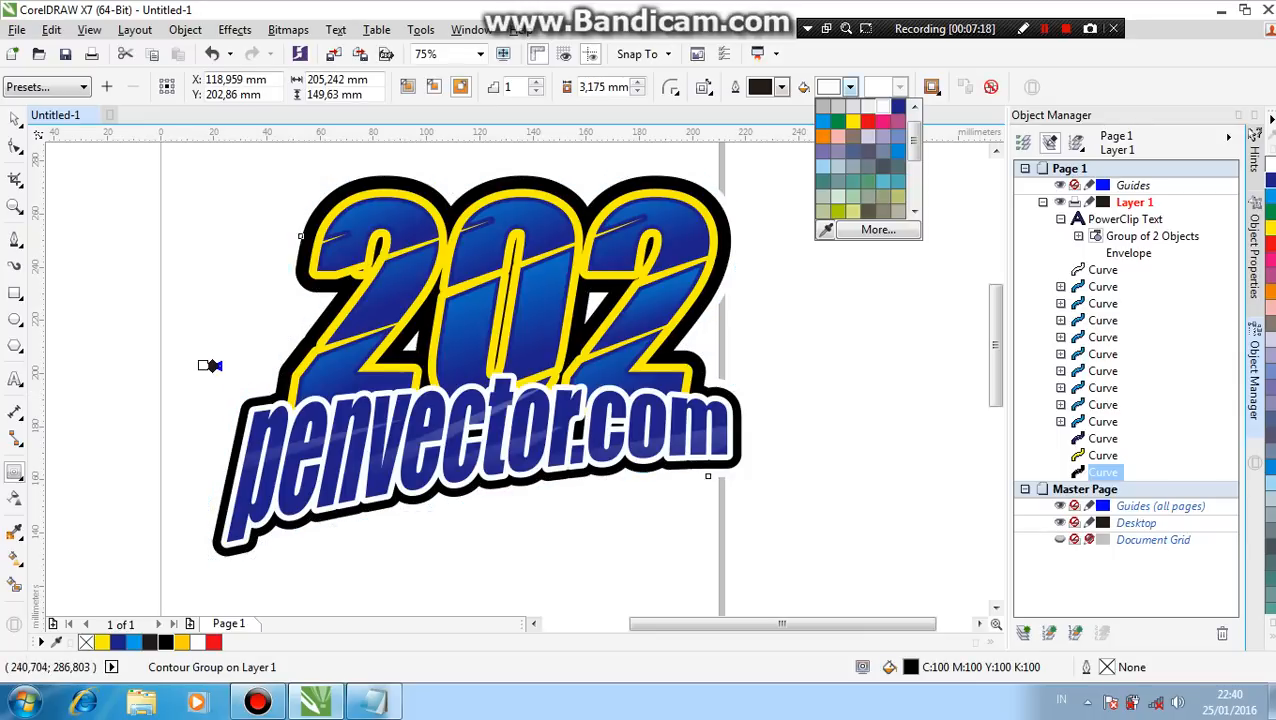
click(850, 112)
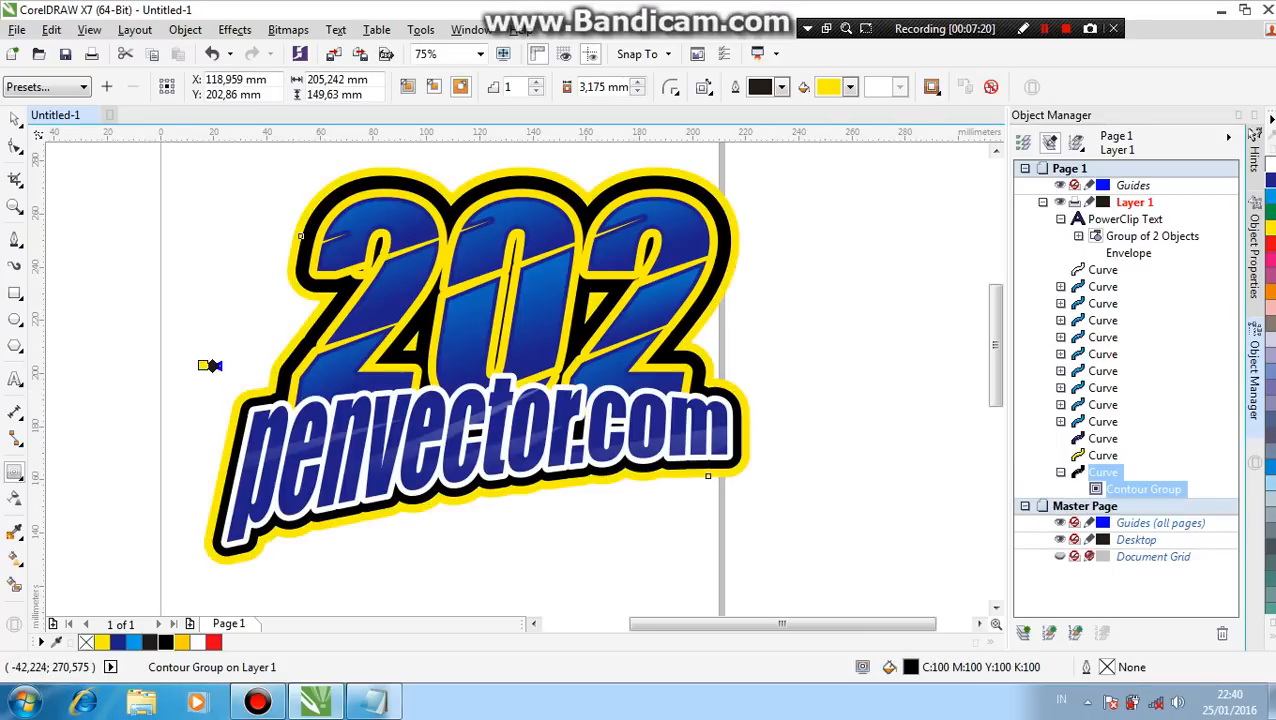
click(15, 119)
click(120, 205)
- Review the finished 202 penvector.com design in a full-screen preview and return to the drawing
scroll(411, 350, down, 1)
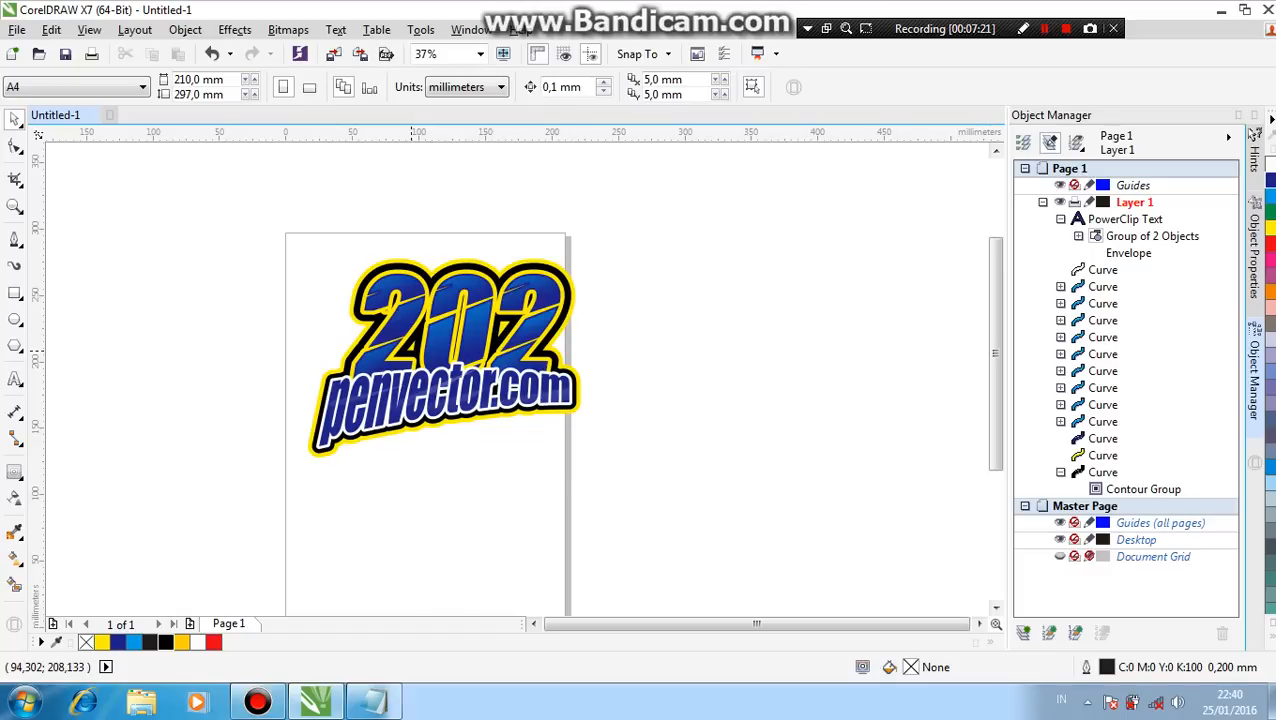
scroll(411, 350, up, 1)
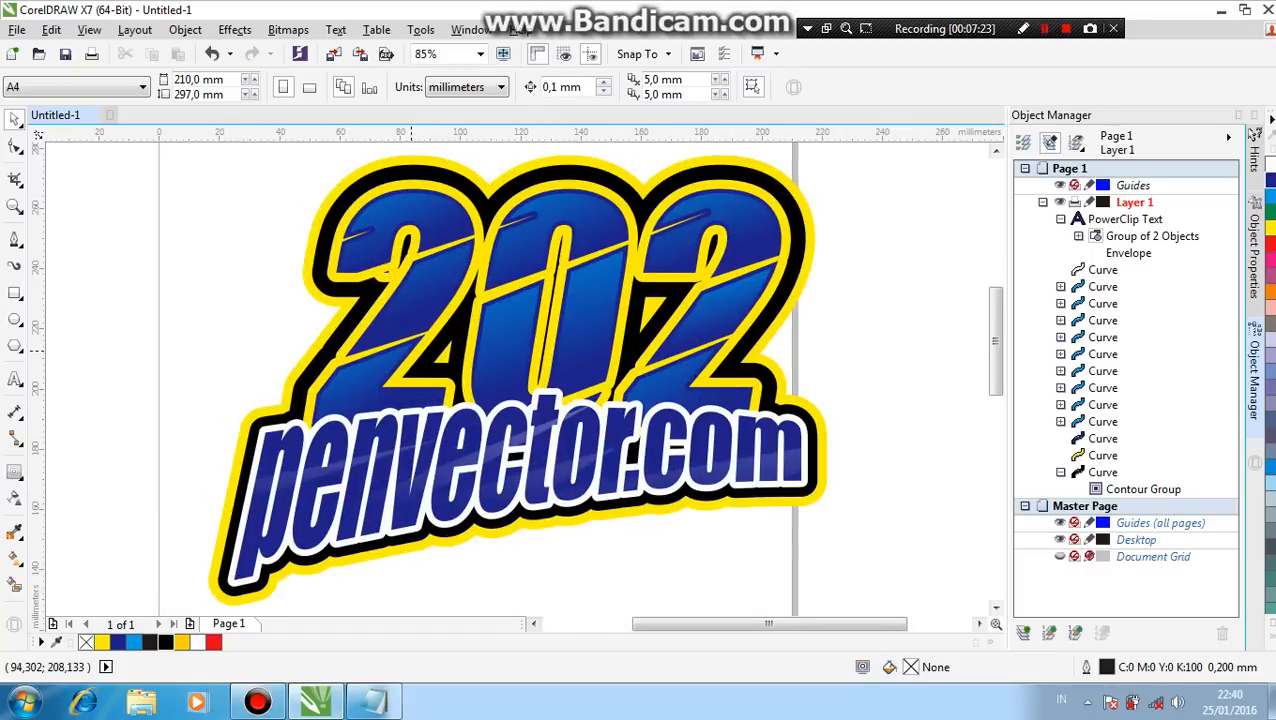
key(F9)
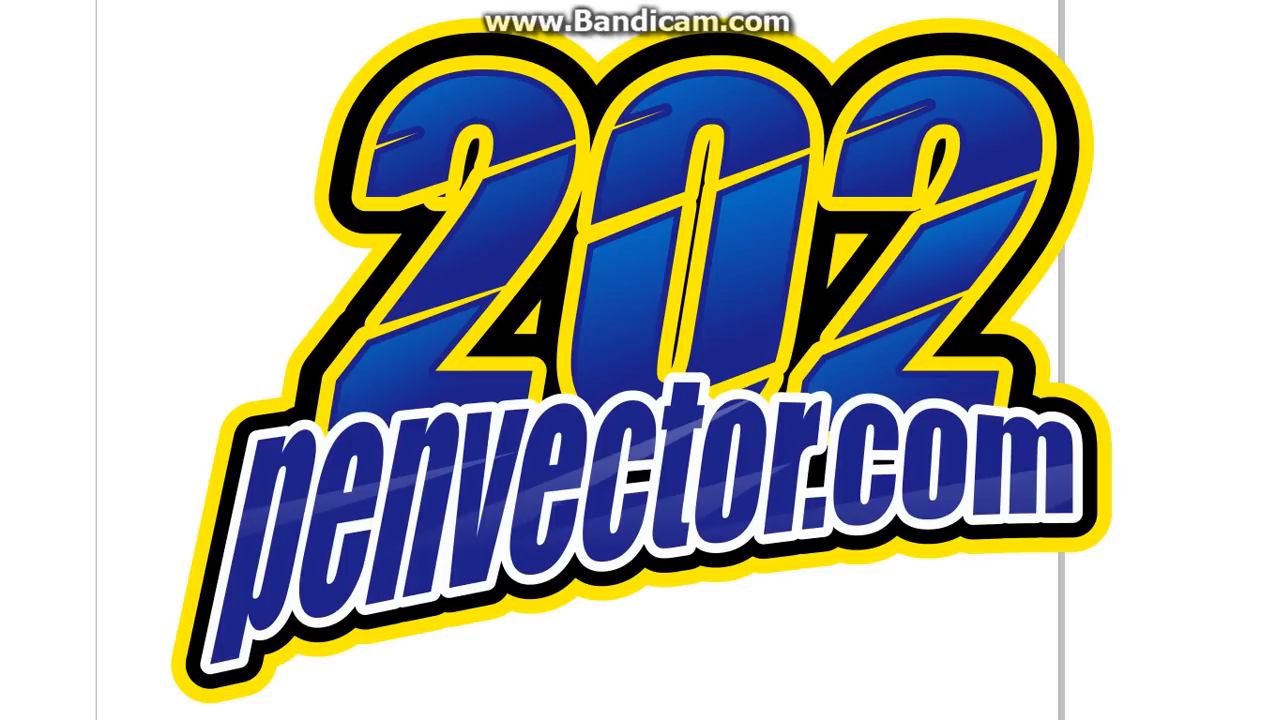
key(F9)
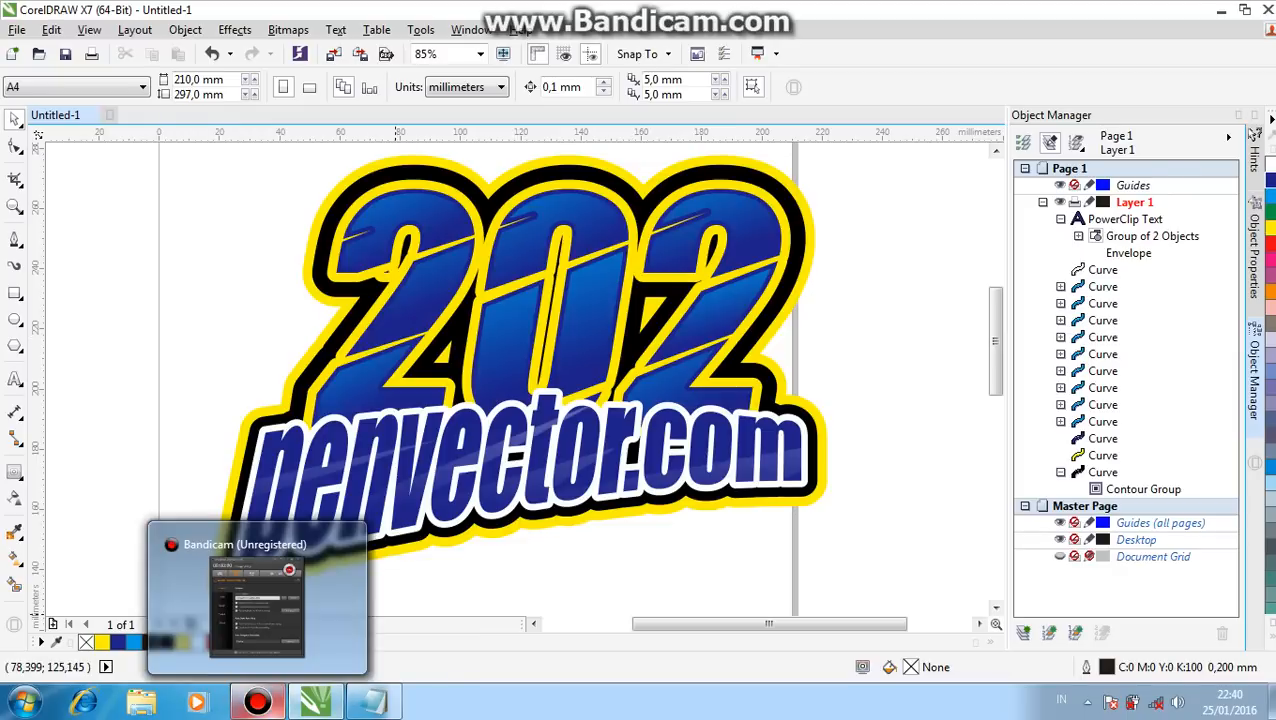
click(257, 703)
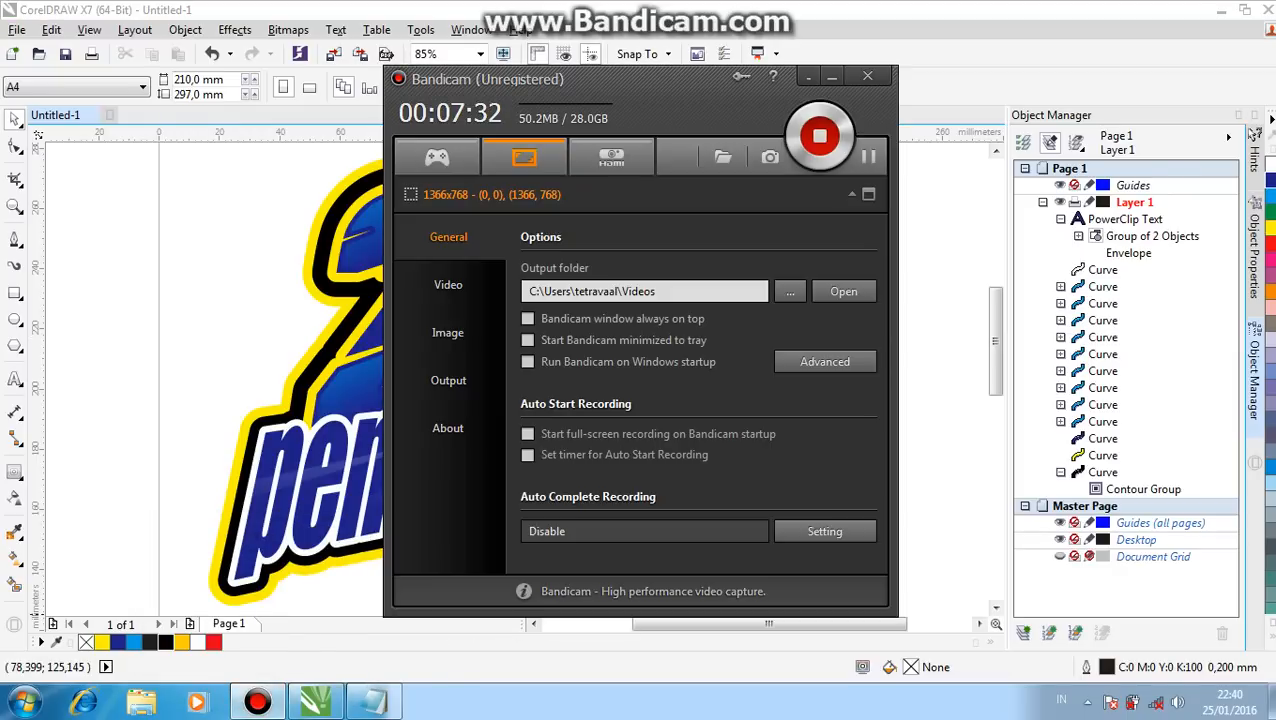